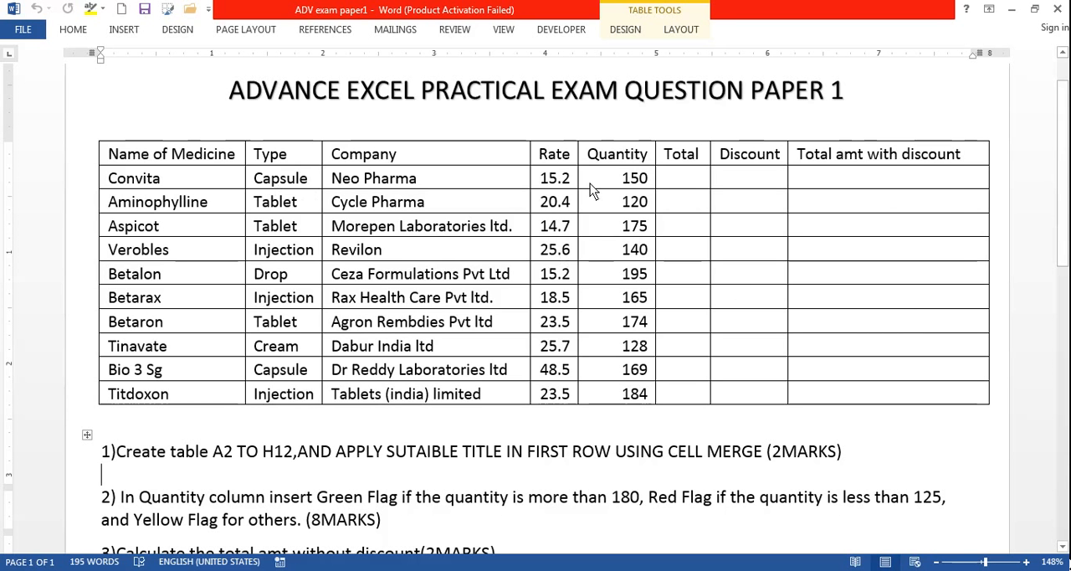
Read through the exam question paper, examining the medicine table and the eight tasks listed below it.
scroll(882, 322, "down", 5)
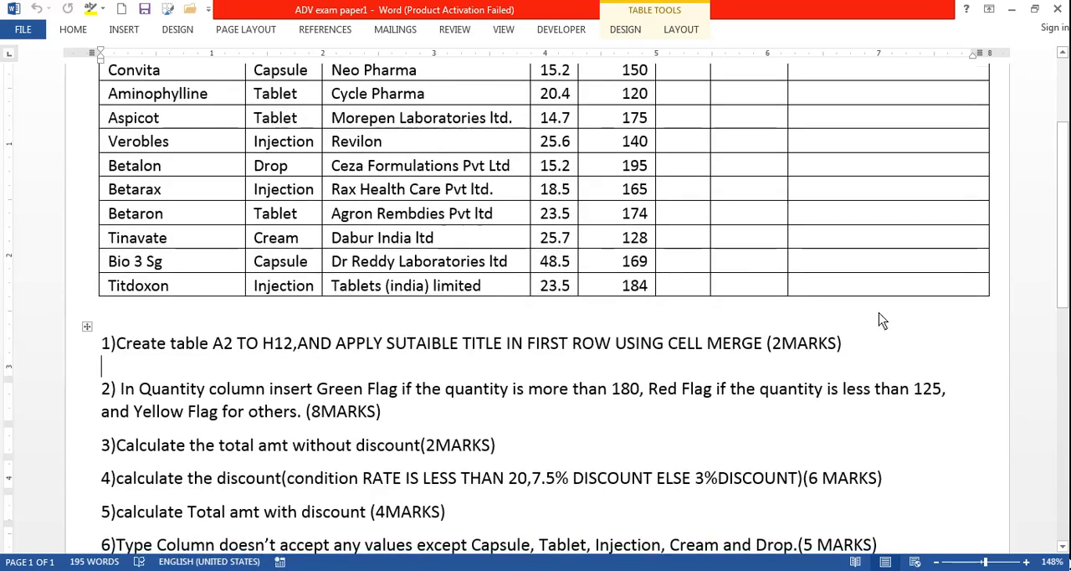
scroll(883, 322, "down", 2)
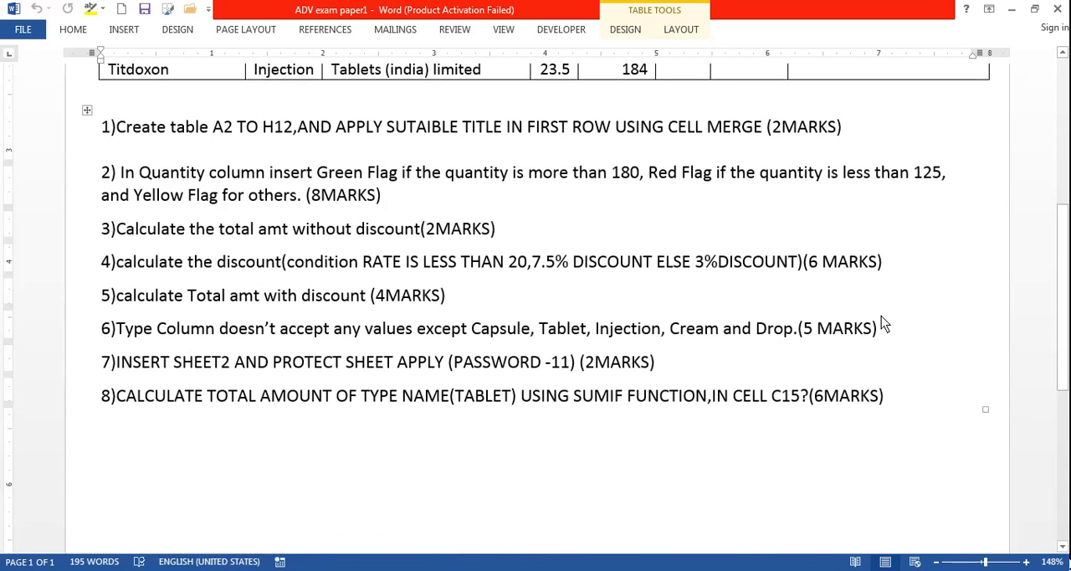
scroll(883, 322, "up", 9)
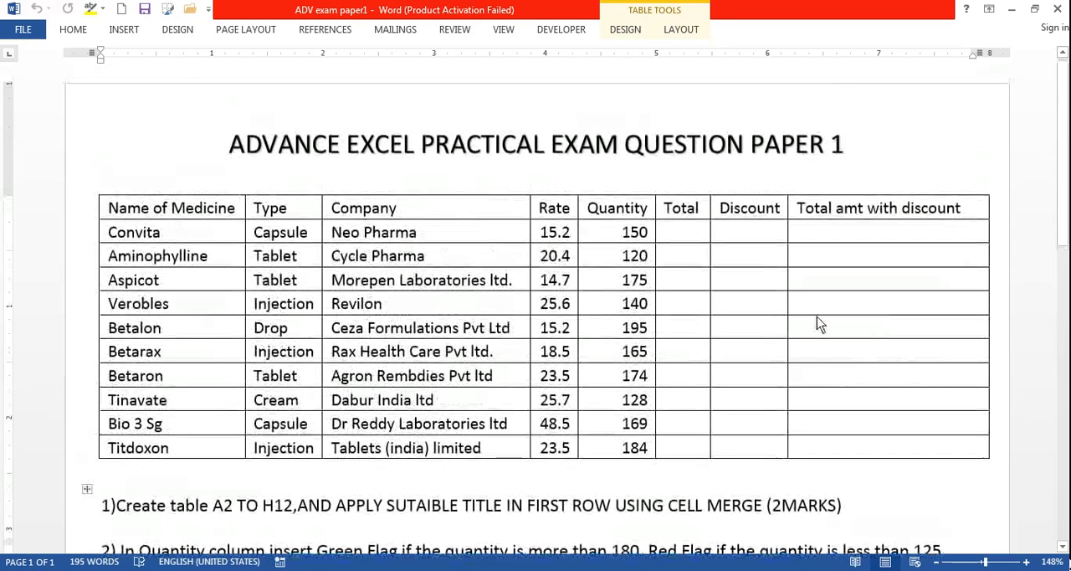
scroll(813, 243, "down", 2)
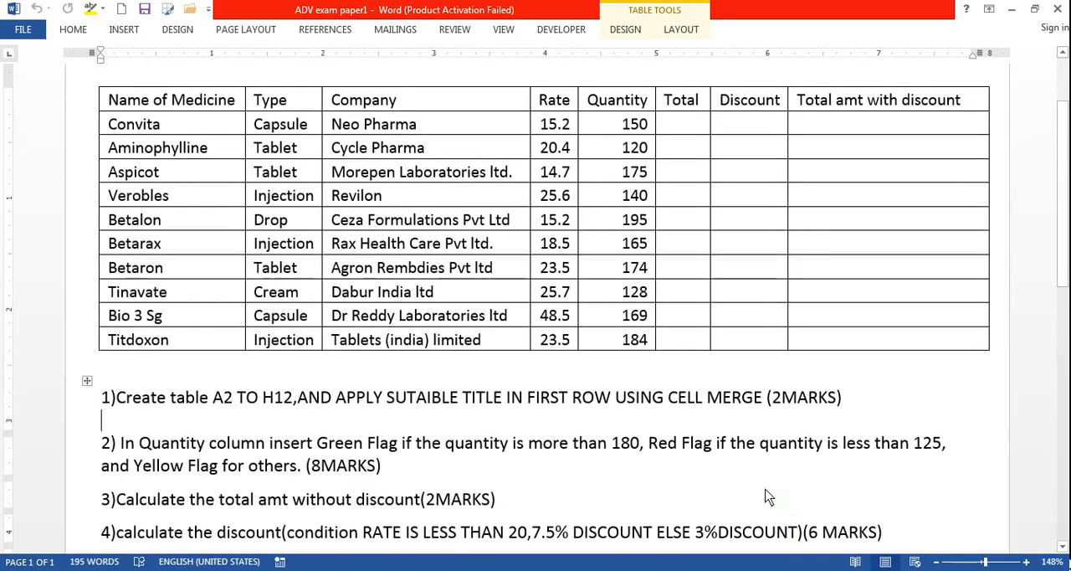
scroll(762, 485, "down", 3)
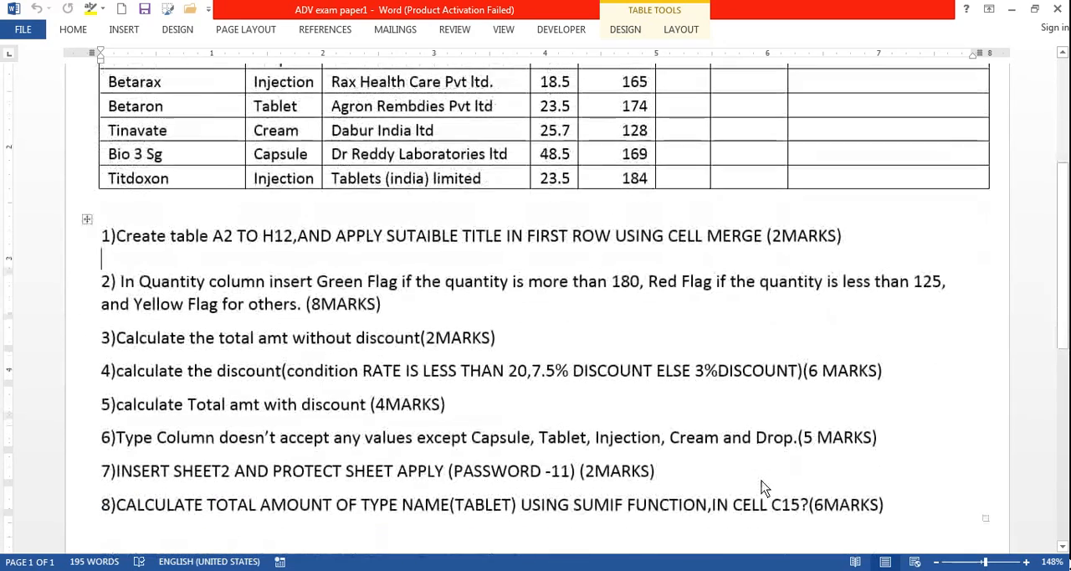
scroll(762, 480, "down", 2)
scroll(761, 480, "up", 3)
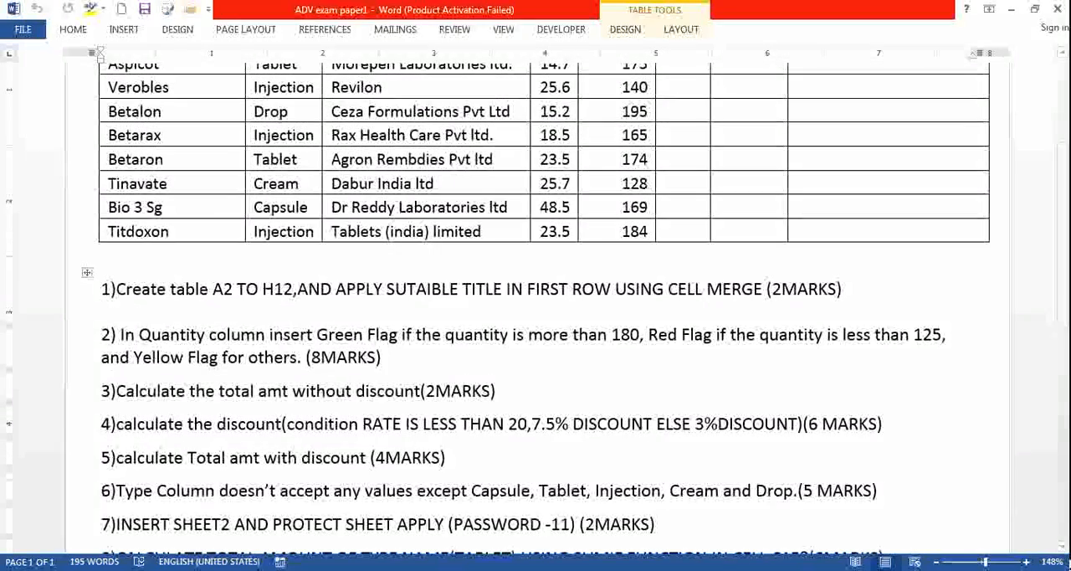
scroll(314, 536, "up", 2)
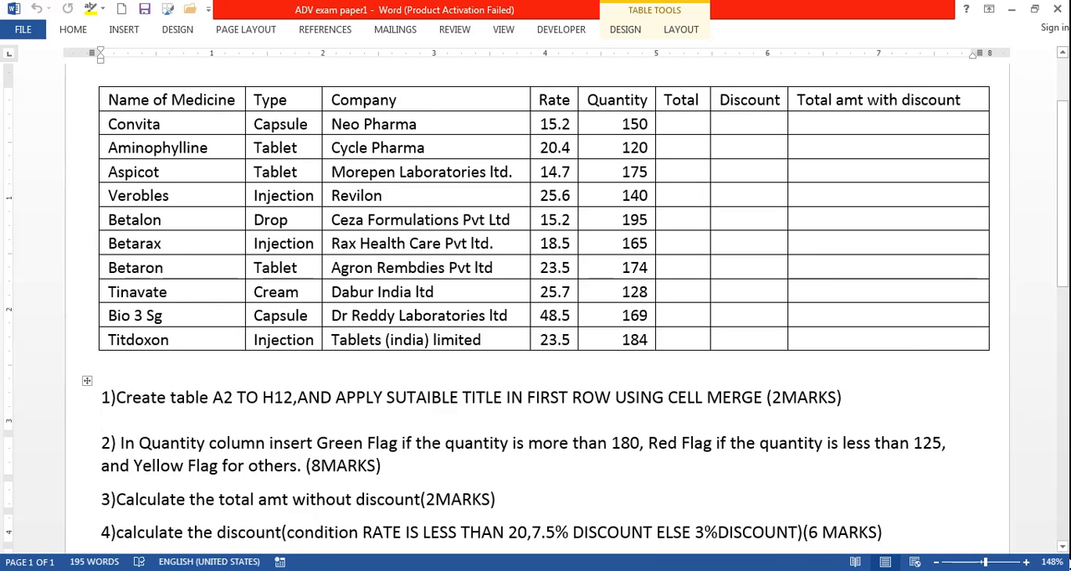
key("super")
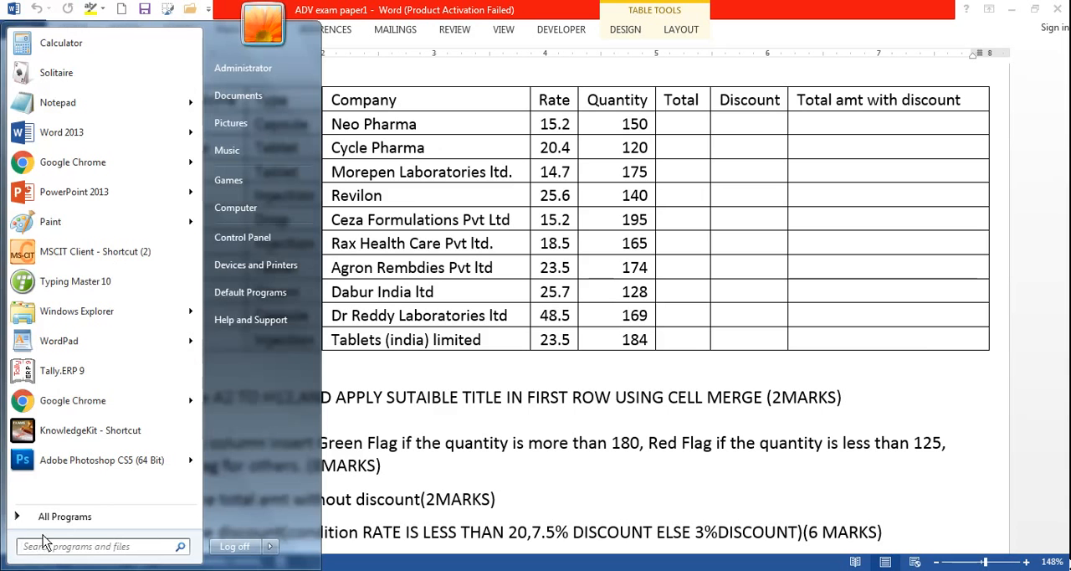
left_click(67, 518)
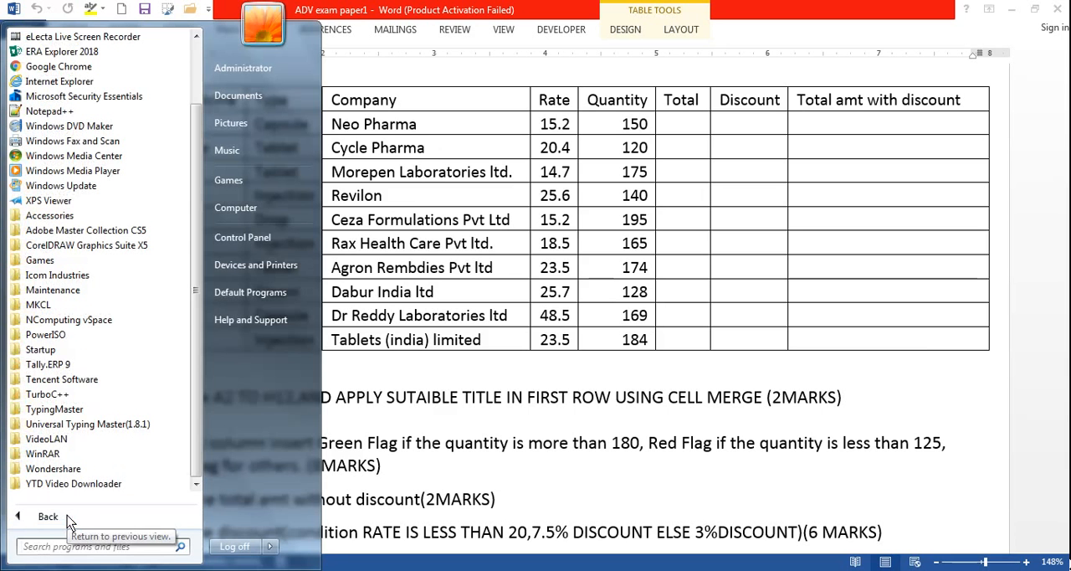
left_click(69, 519)
key("Escape")
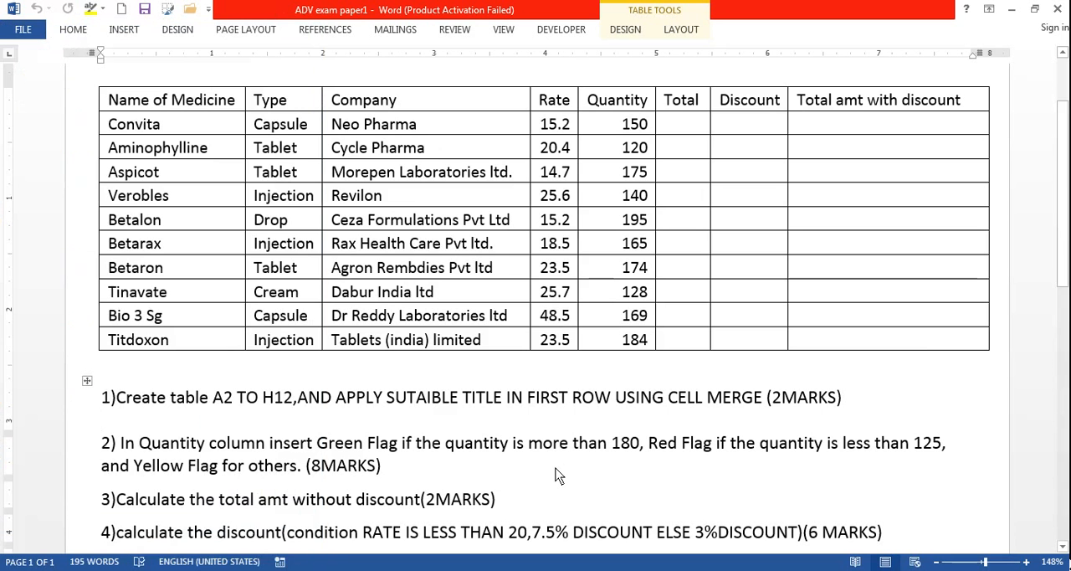
Start Excel and create a blank workbook.
key("super+r")
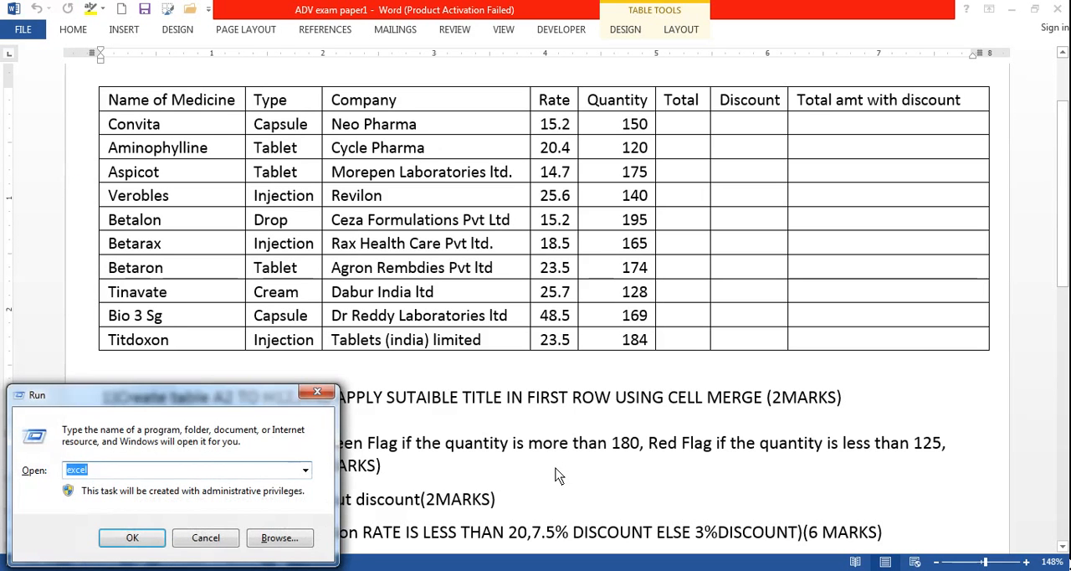
key("Return")
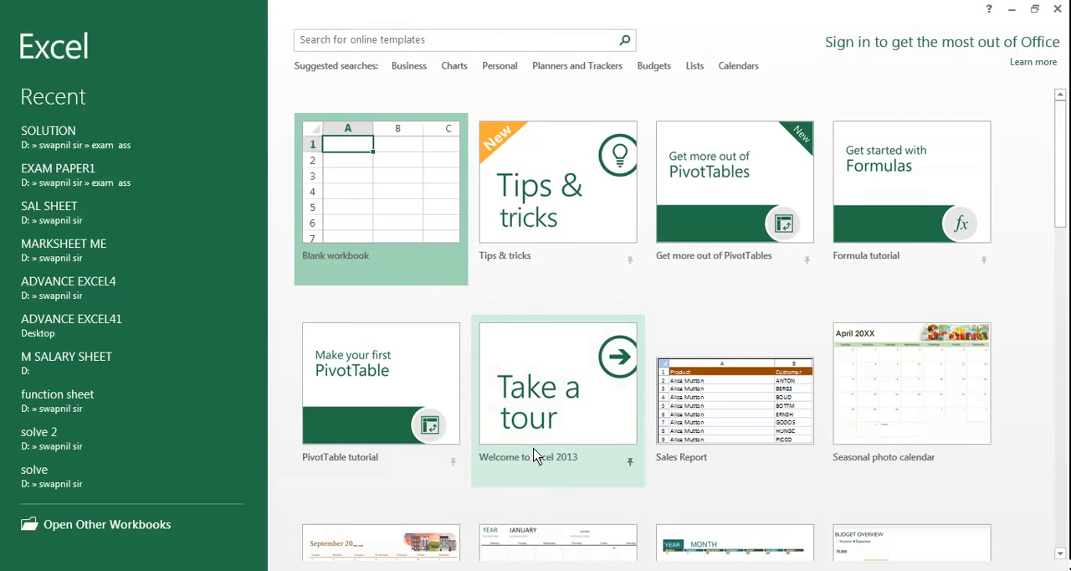
left_click(407, 210)
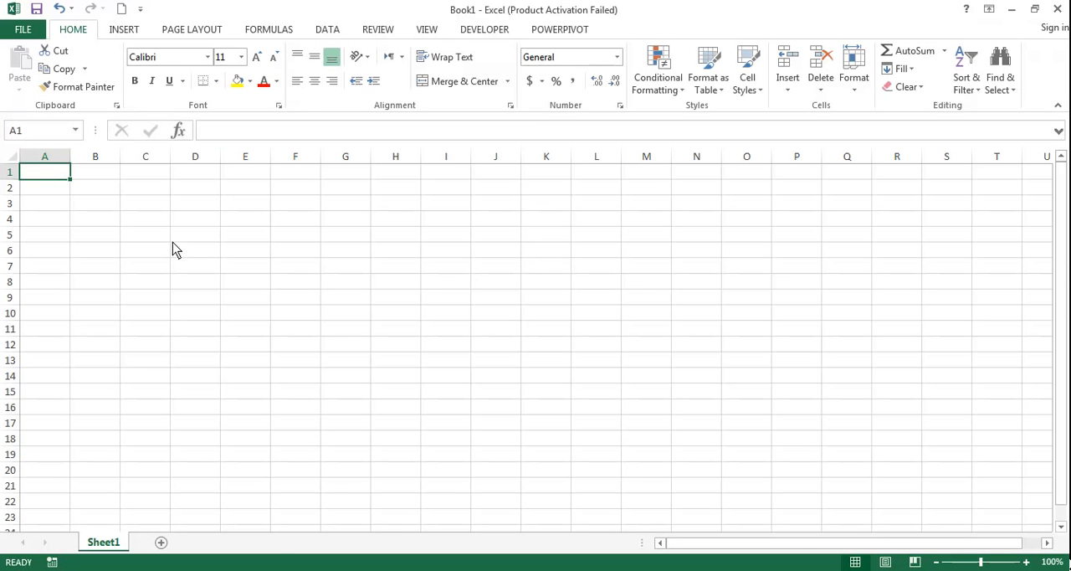
Go back to the Word exam paper to highlight its medicine table, and switch to the SOLUTION workbook in Excel.
left_click(167, 569)
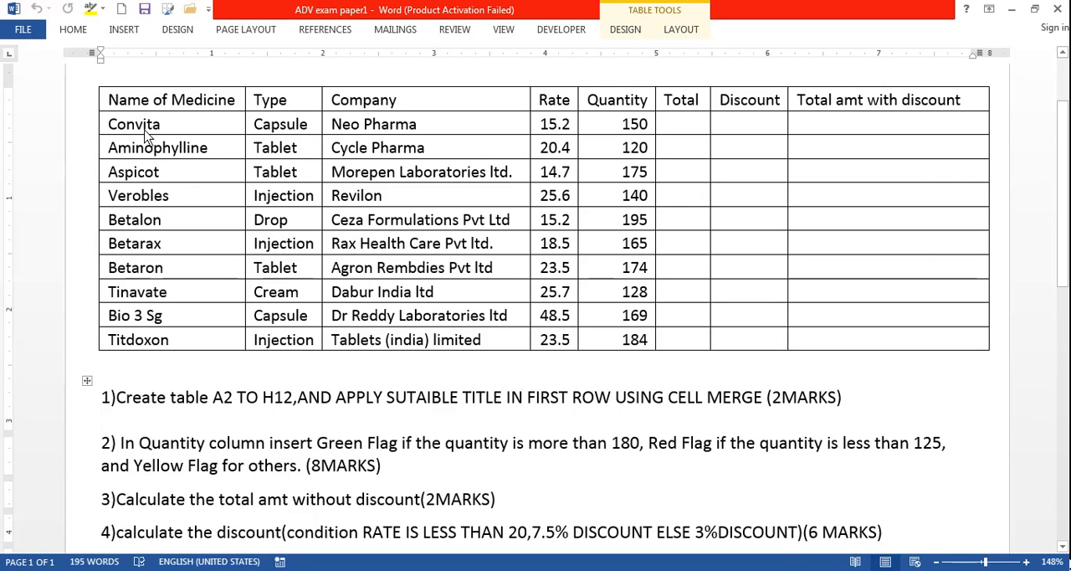
left_click_drag(111, 106, 939, 344)
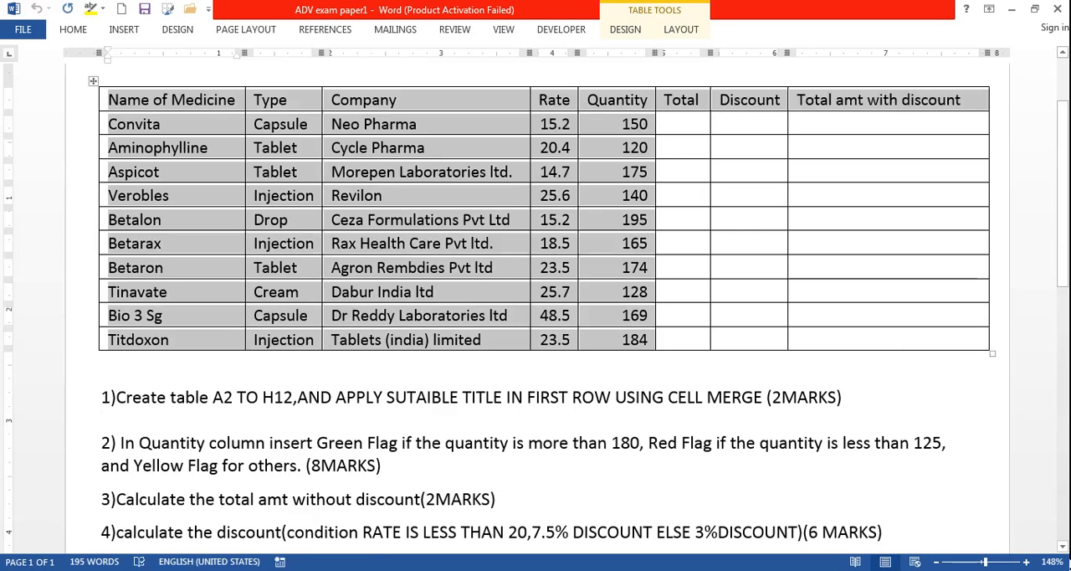
left_click(187, 570)
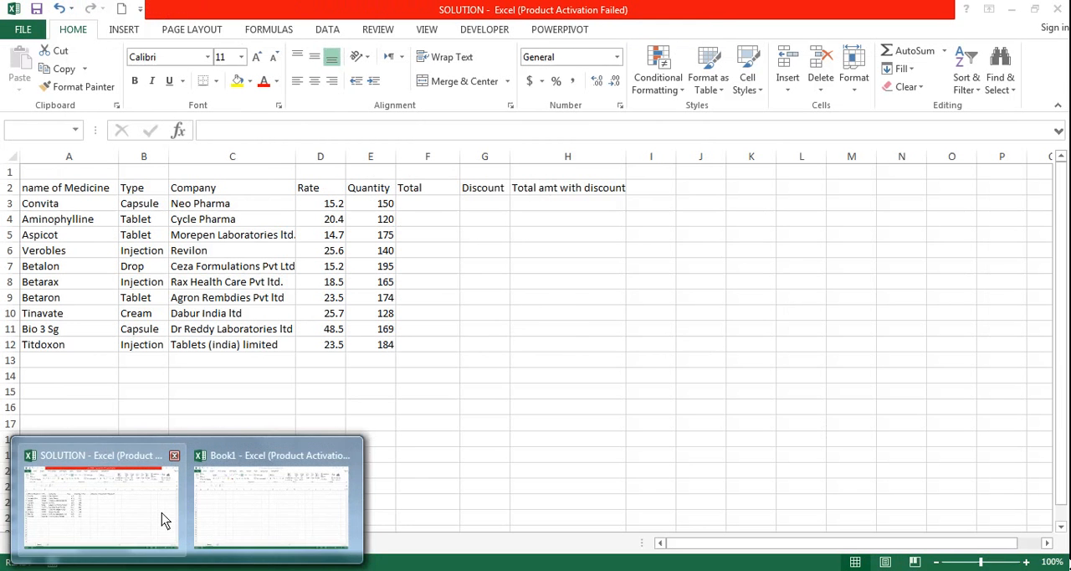
left_click(172, 512)
Widen the Company column slightly so that the longest company names fit.
left_click(494, 335)
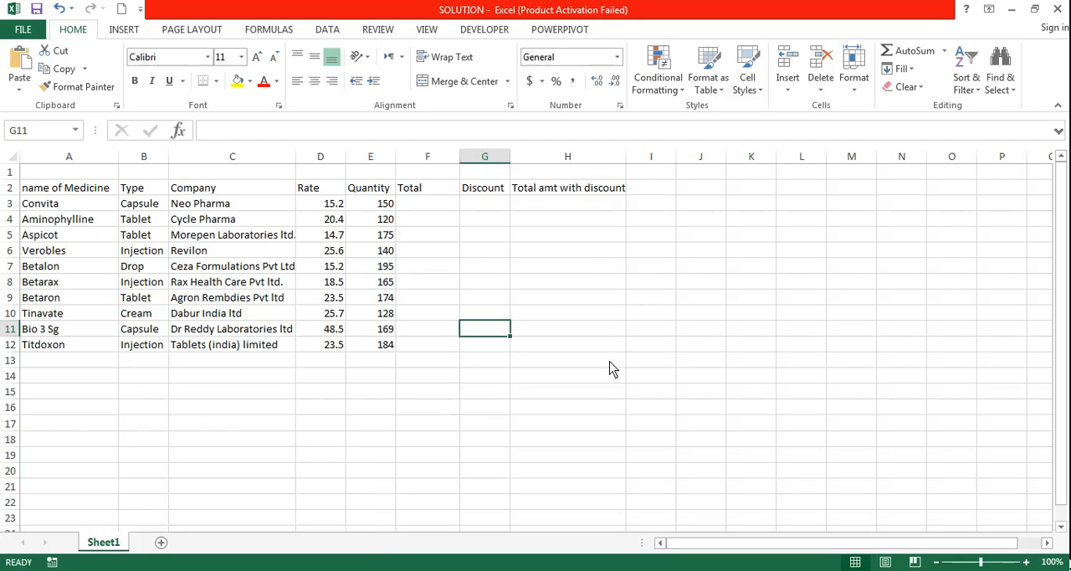
left_click(490, 393)
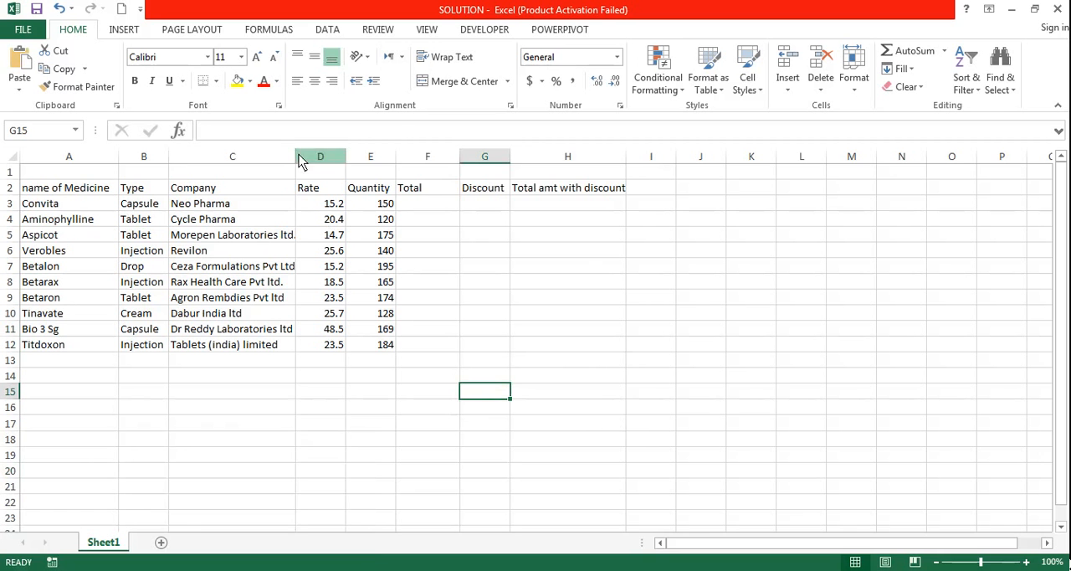
left_click_drag(296, 156, 307, 159)
left_click(276, 391)
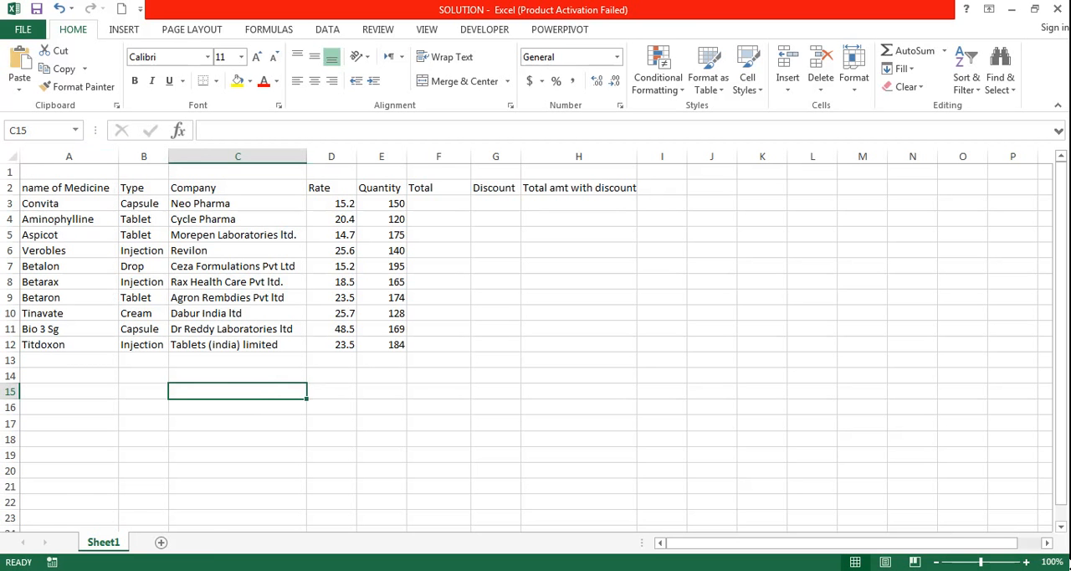
Switch to the Word exam paper to review task 1 about the table range and merged title, and return to the SOLUTION workbook.
mouse_move(118, 569)
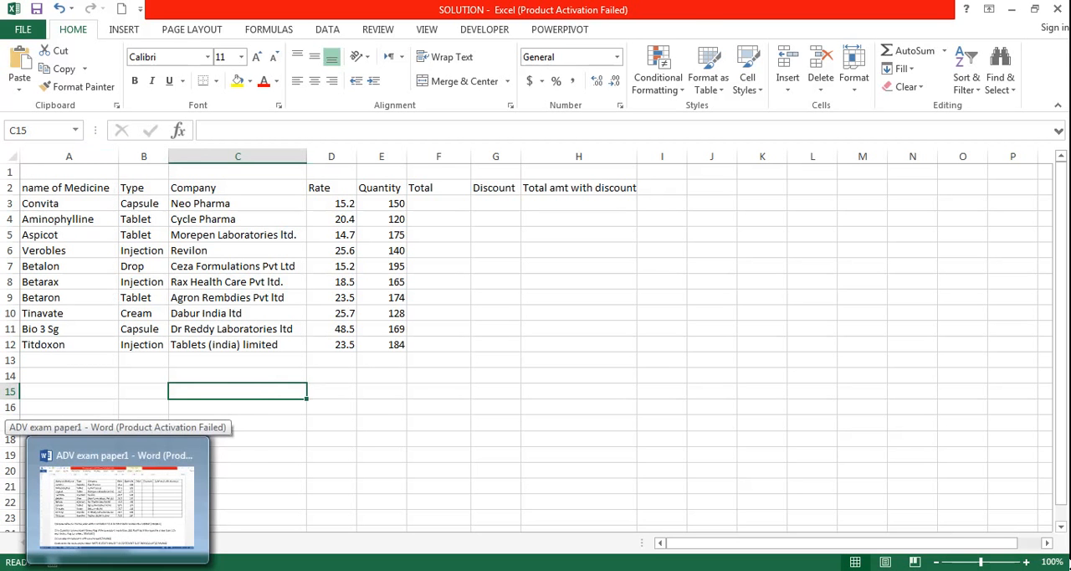
left_click(118, 570)
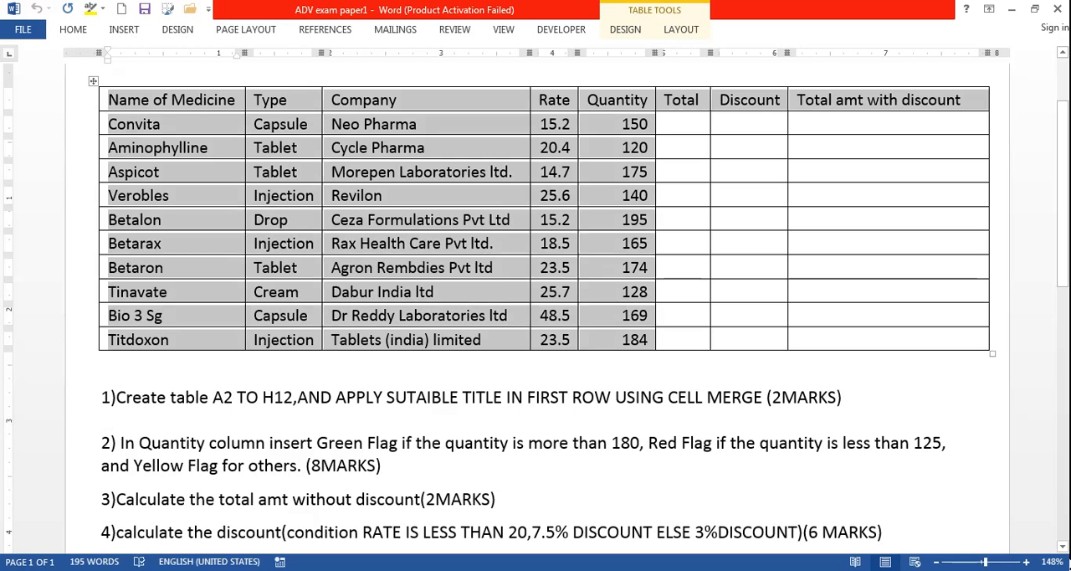
left_click(161, 418)
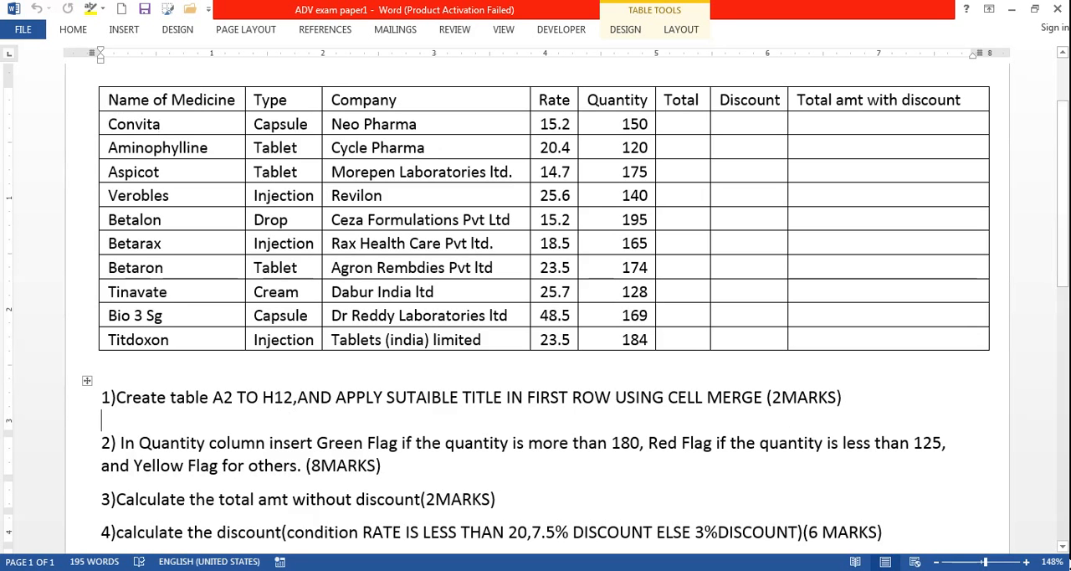
left_click(170, 514)
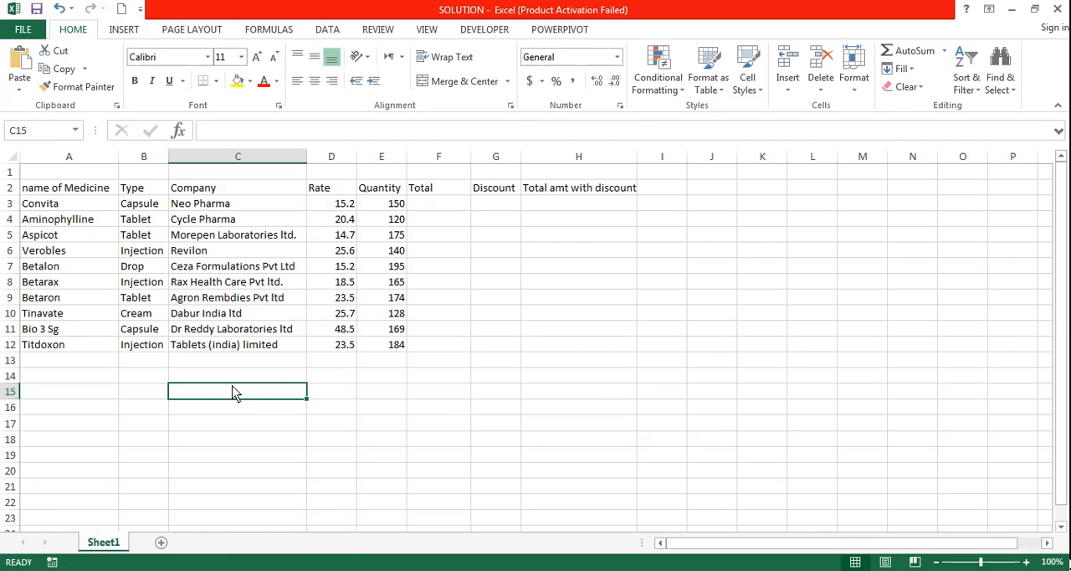
Capitalize the first letter of the header in cell A2 so that it reads "Name of Medicine".
left_click(44, 193)
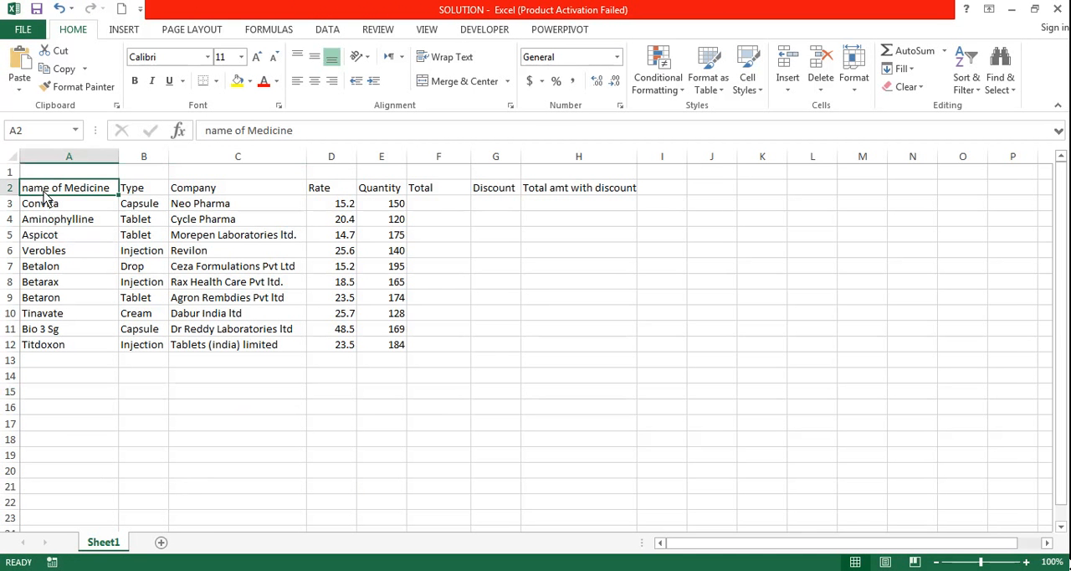
double_click(35, 192)
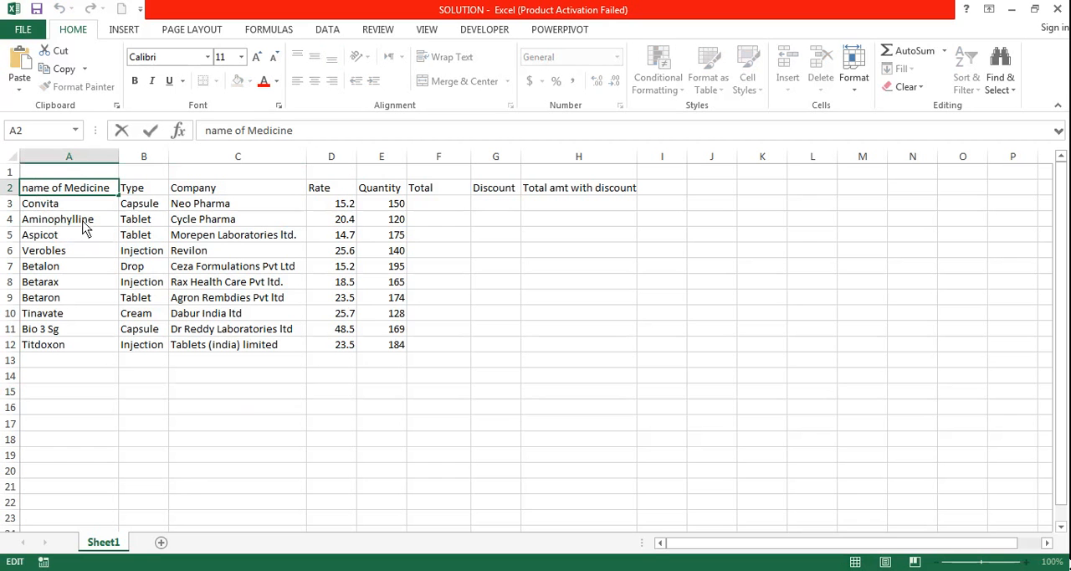
key("BackSpace")
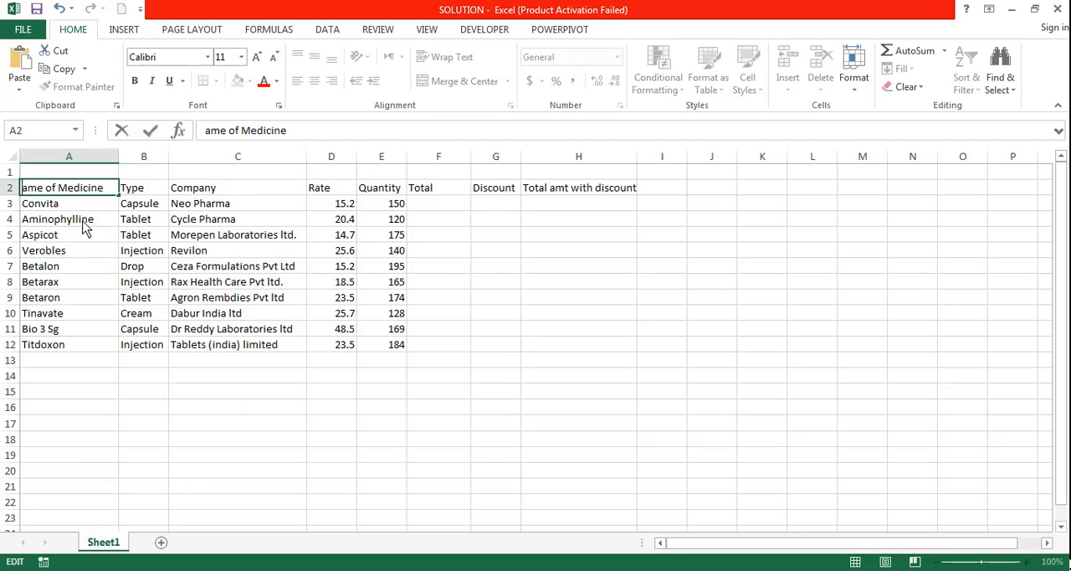
type("n")
key("BackSpace")
type("N")
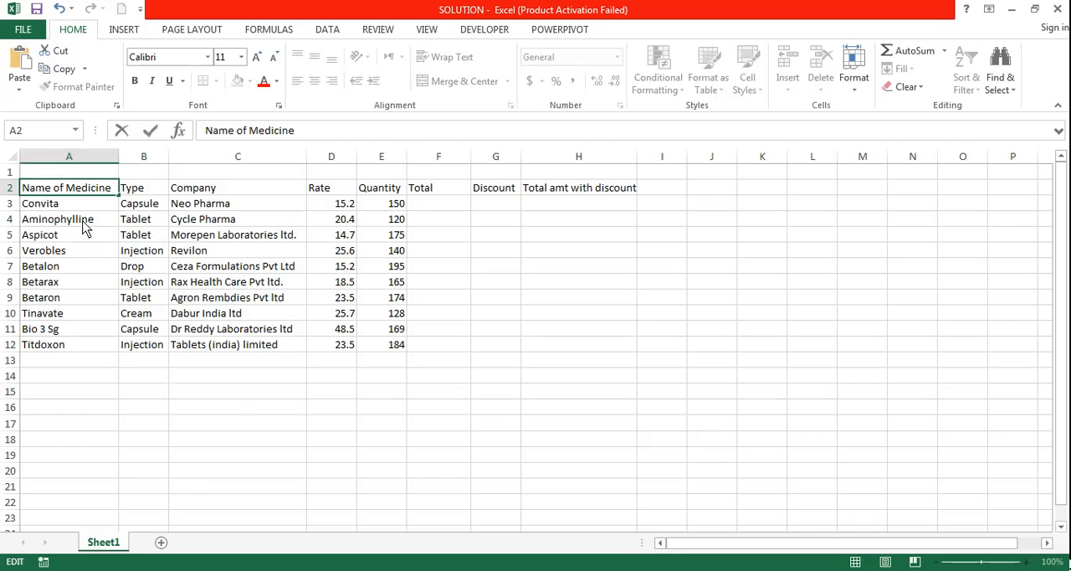
left_click(600, 345)
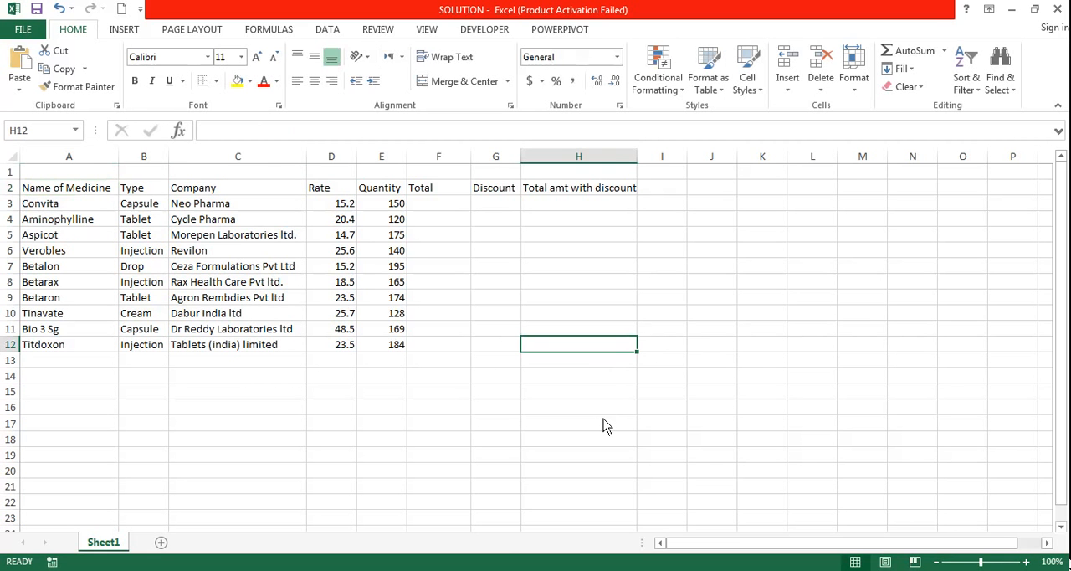
Merge and center cells A1 to H1 above the table for the title.
left_click(63, 174)
left_click_drag(64, 174, 566, 179)
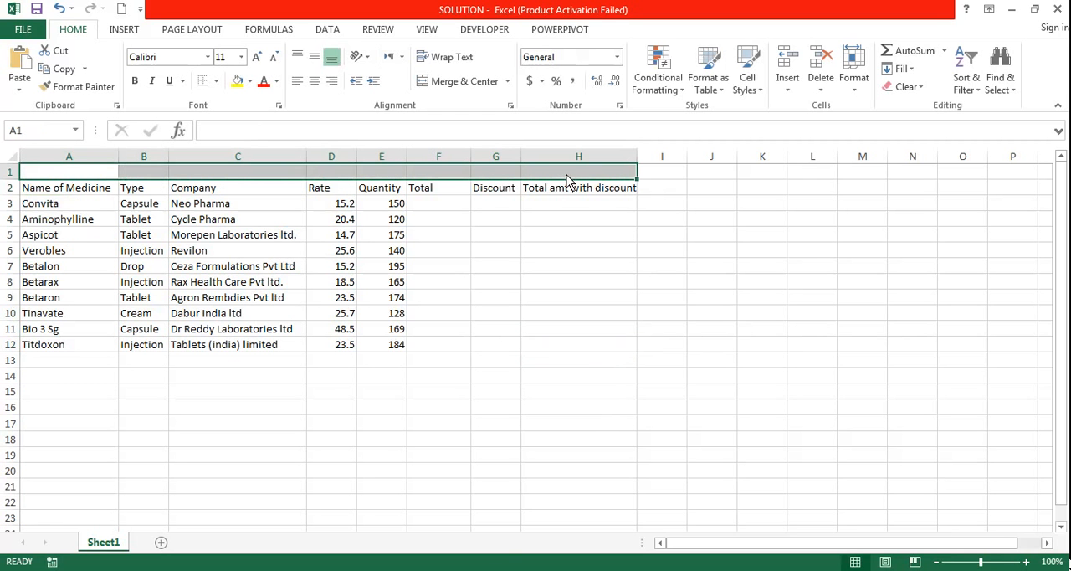
left_click(468, 86)
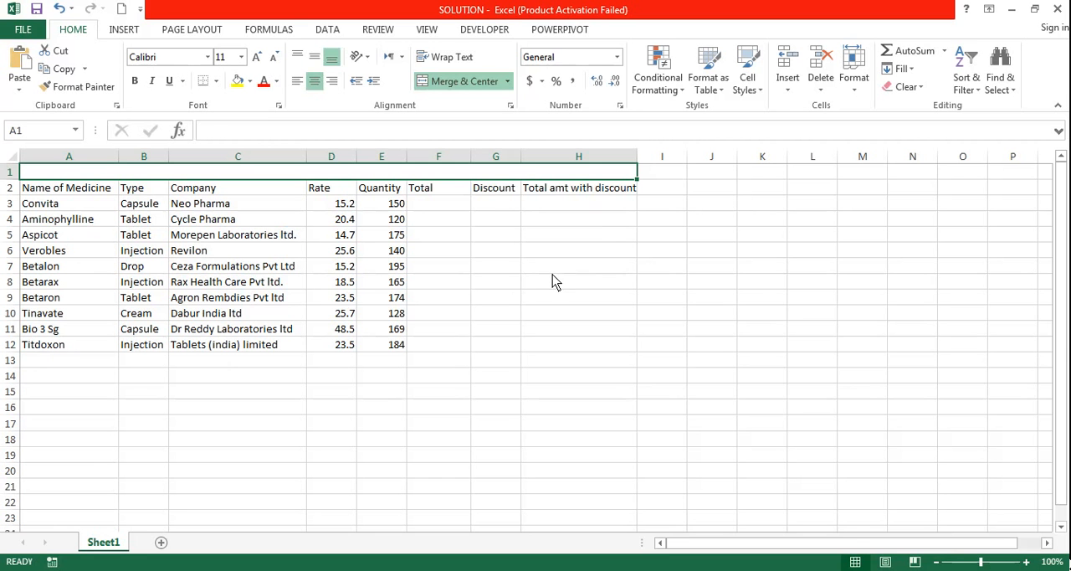
Enter the title "SALES REPORT" in the merged first row.
type("SA")
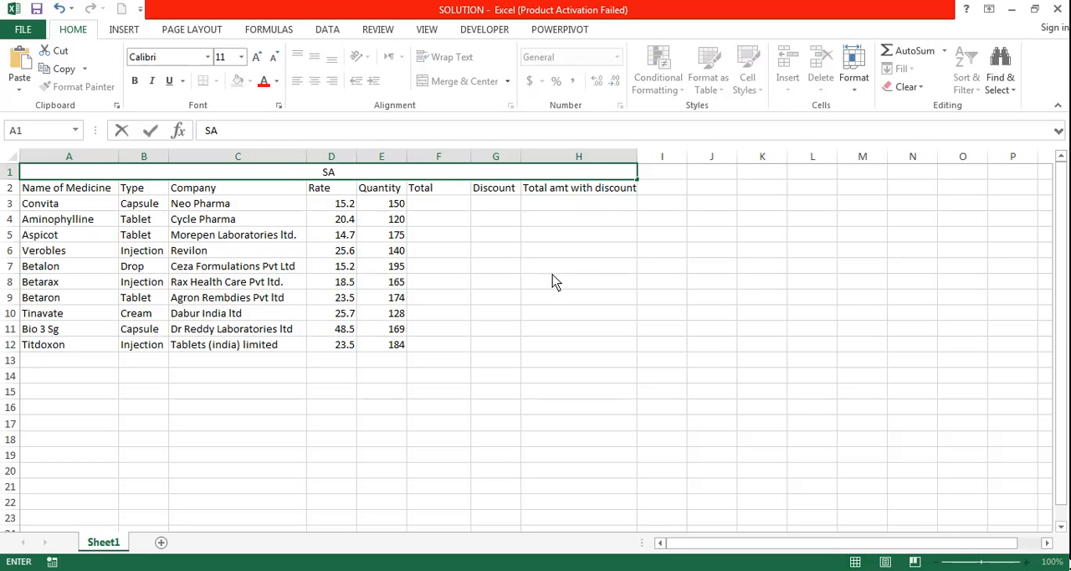
type("LES REPORT")
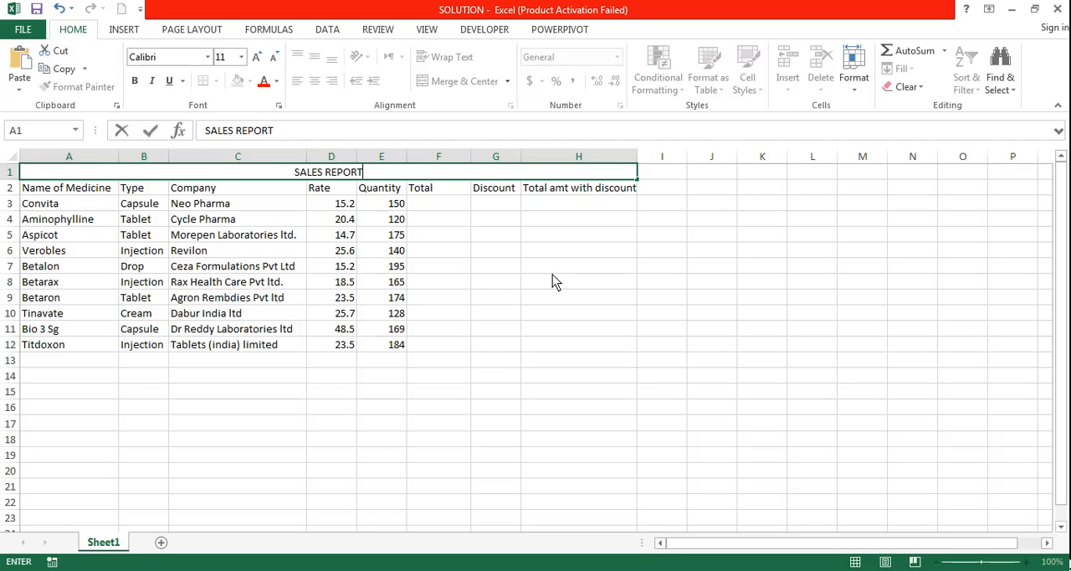
type("S")
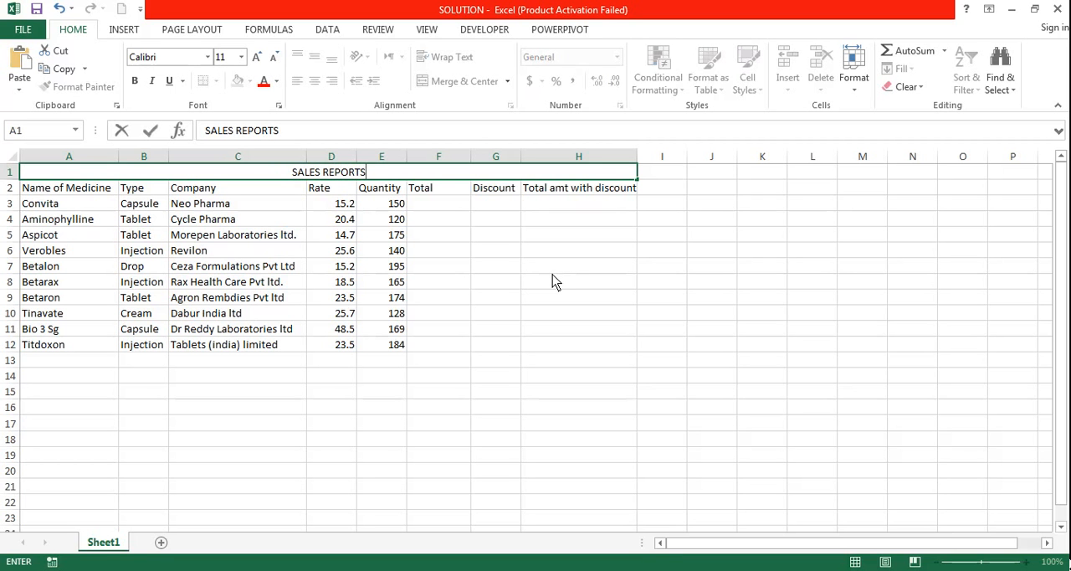
key("BackSpace")
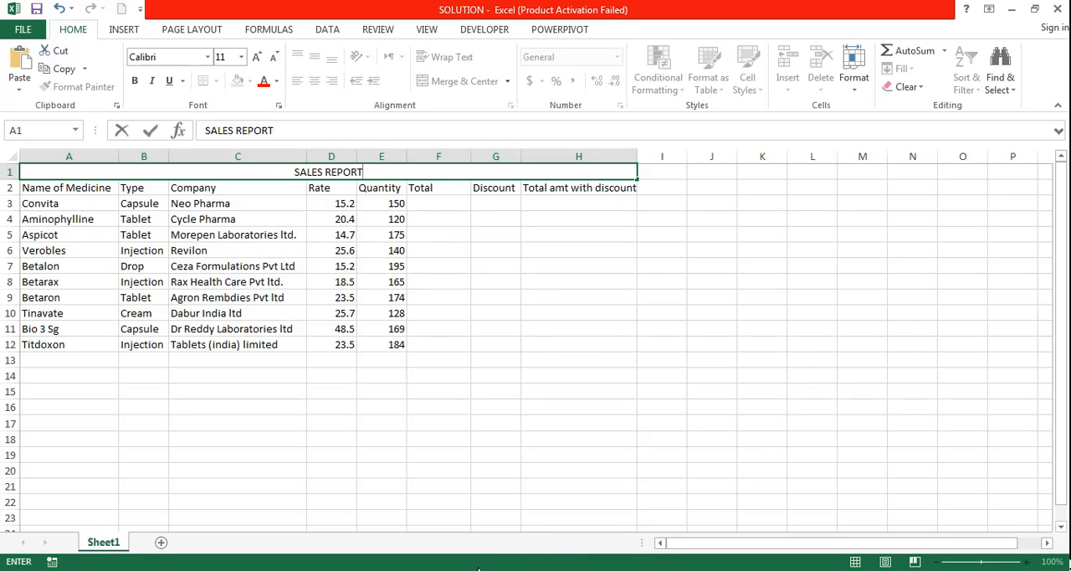
left_click(485, 425)
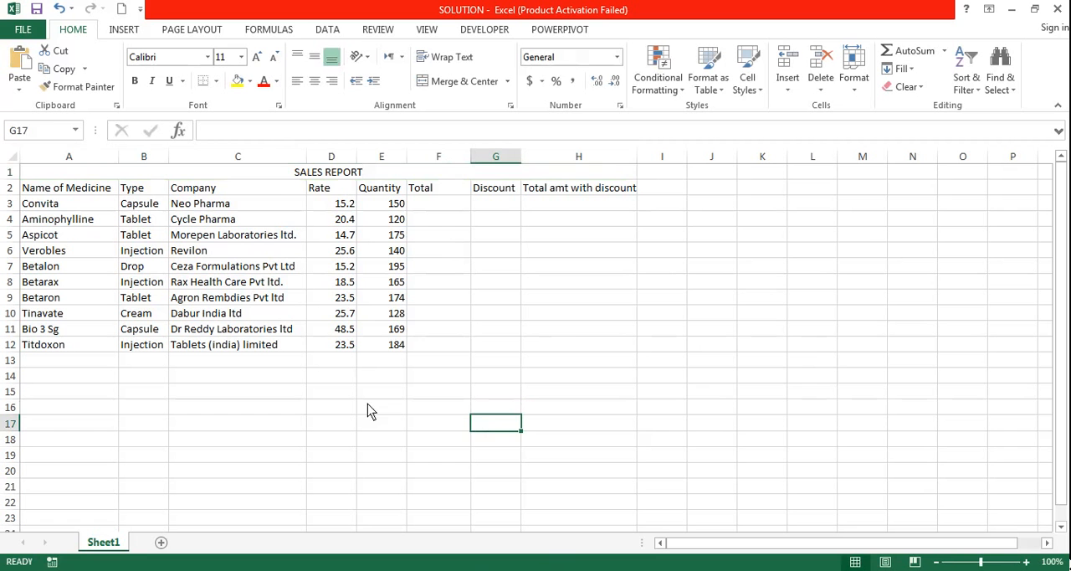
Set the SALES REPORT title's font size to 18 and fill its merged cell with light orange.
left_click(326, 174)
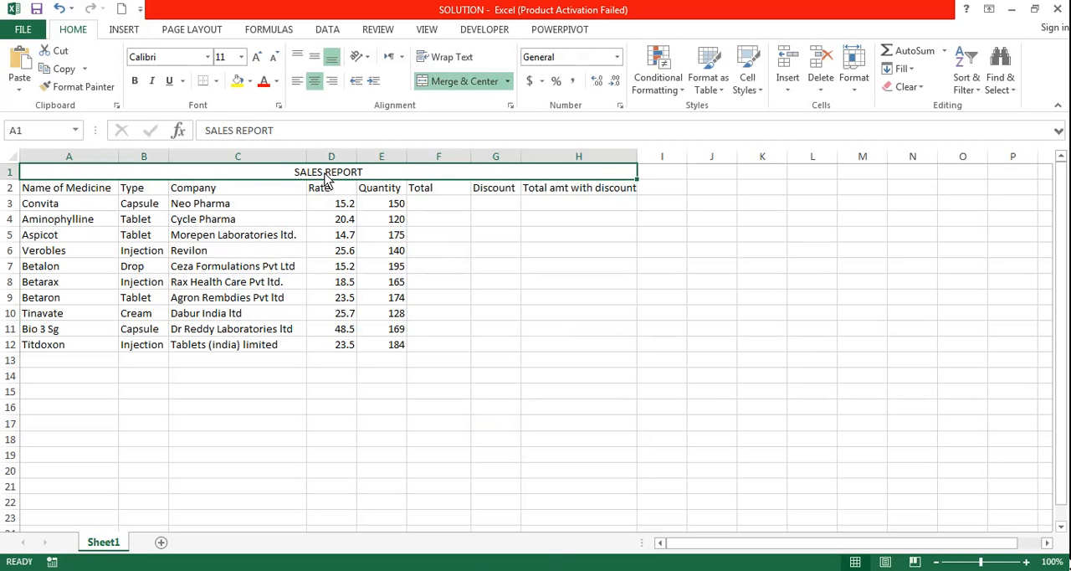
left_click(258, 60)
left_click(257, 60)
left_click(258, 60)
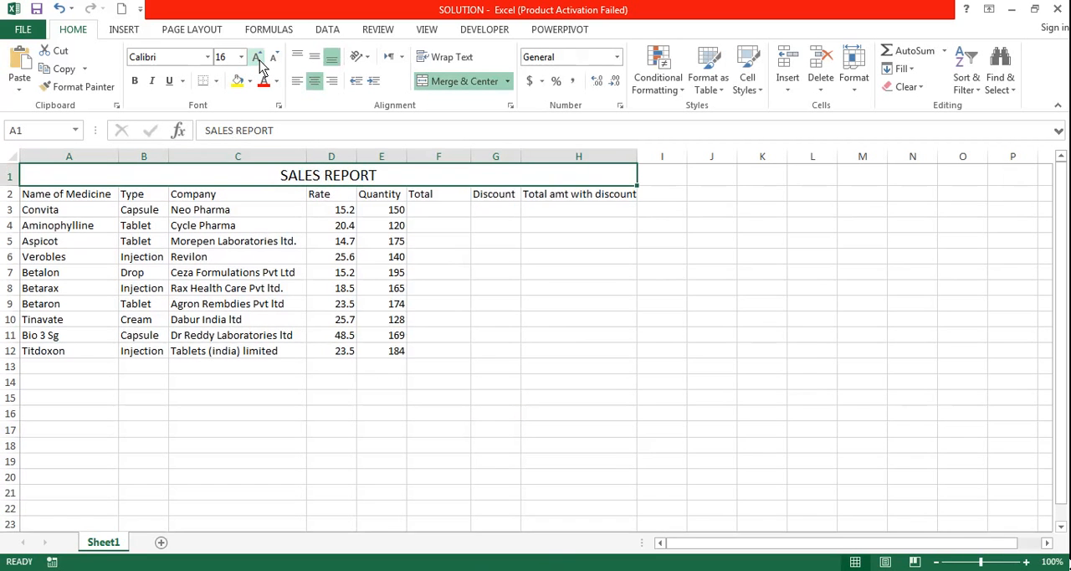
left_click(258, 61)
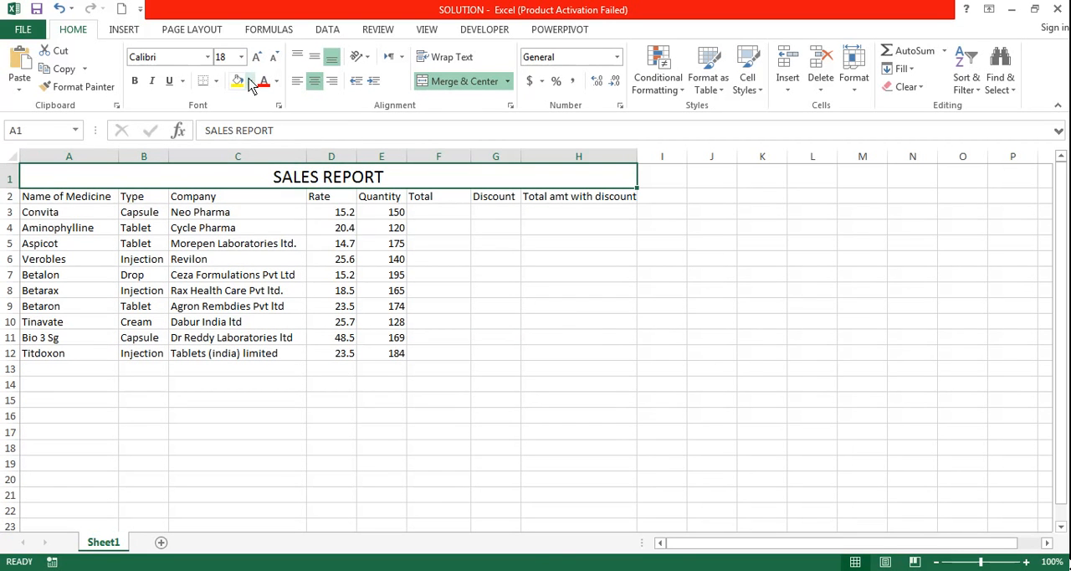
left_click(250, 81)
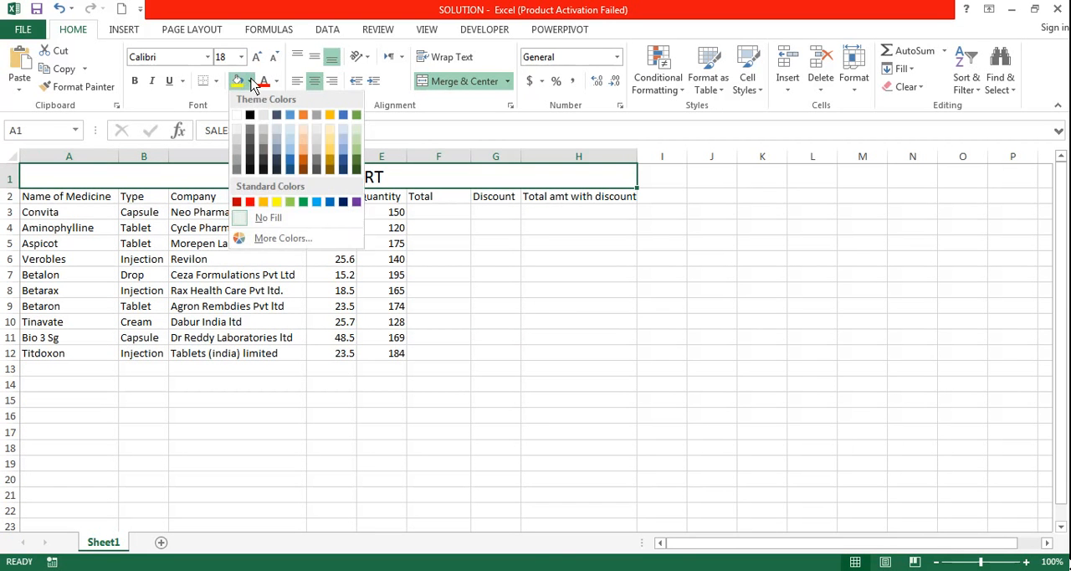
left_click(303, 157)
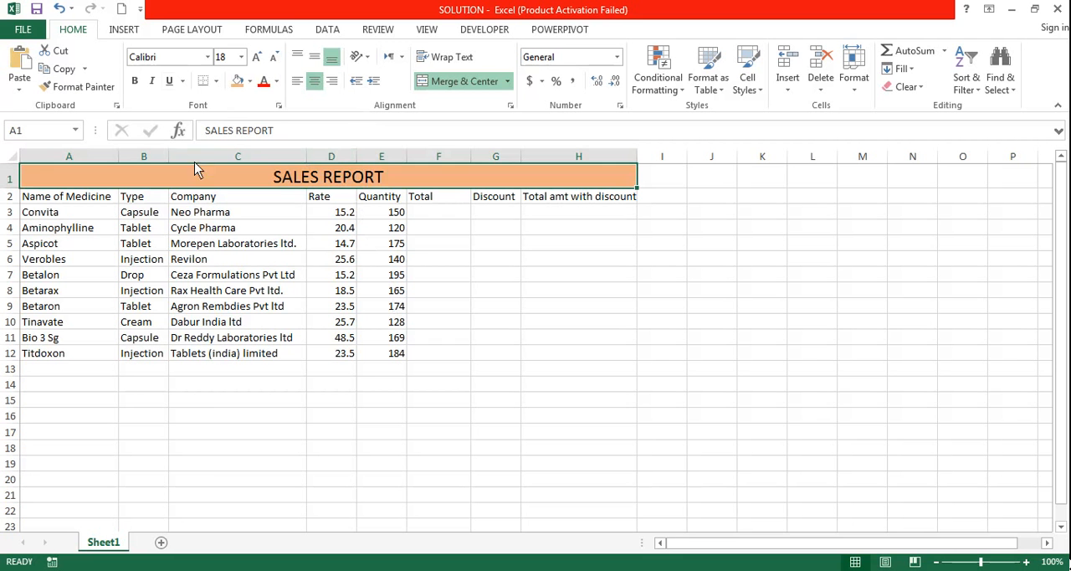
Change the SALES REPORT title's font to Aharoni and its text color to red.
left_click(207, 59)
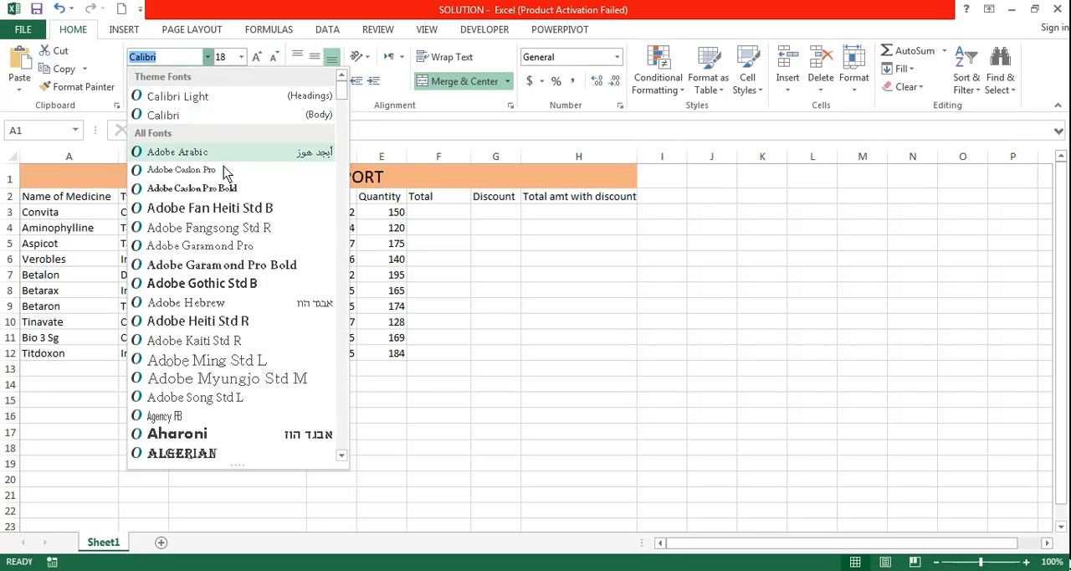
left_click(213, 432)
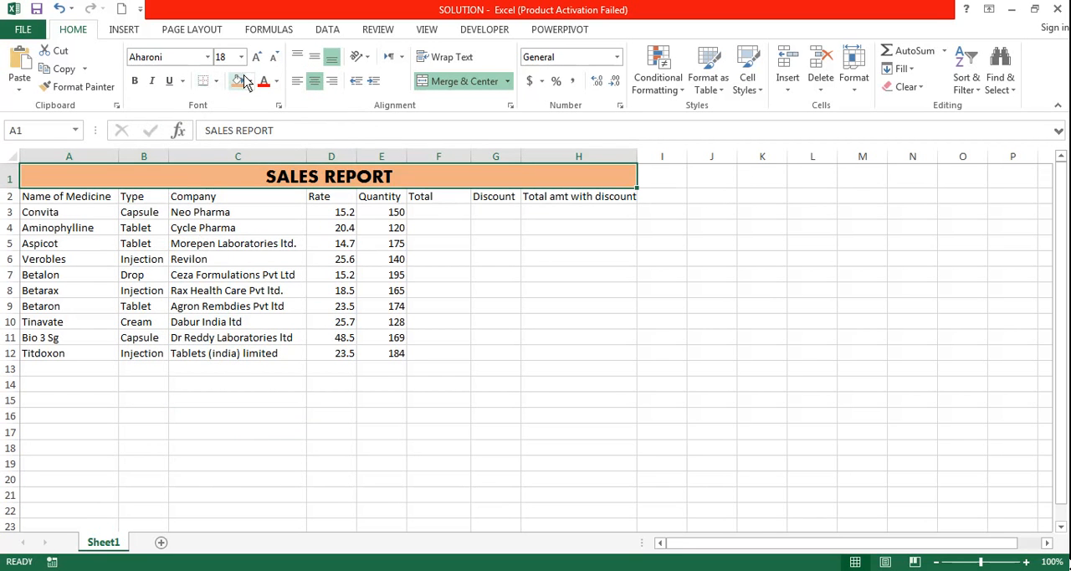
left_click(276, 83)
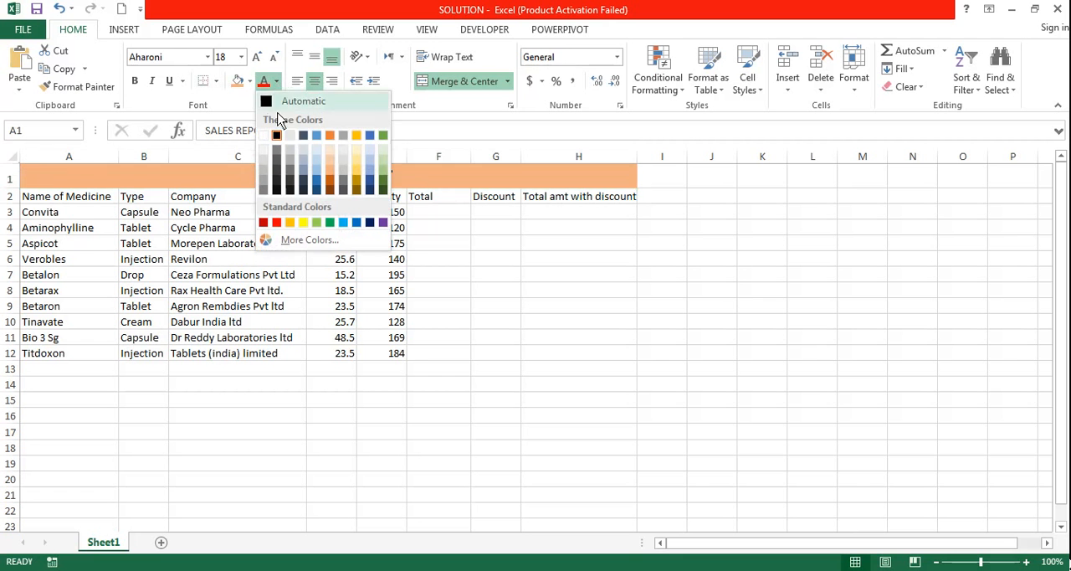
left_click(277, 223)
left_click(358, 255)
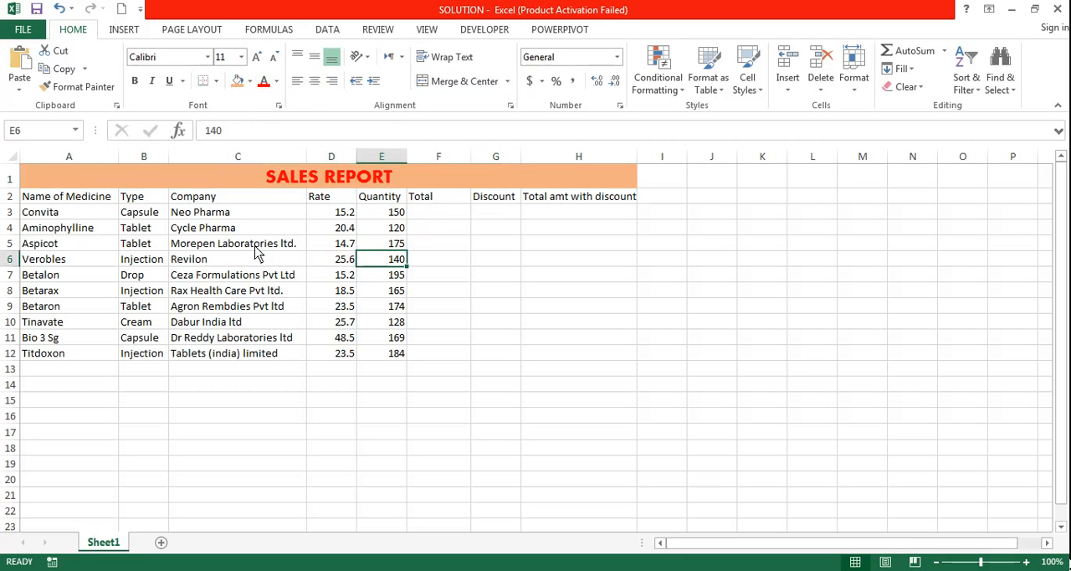
Set the header row A2:H2 to font size 14 and make it bold.
left_click(83, 201)
left_click_drag(83, 201, 595, 206)
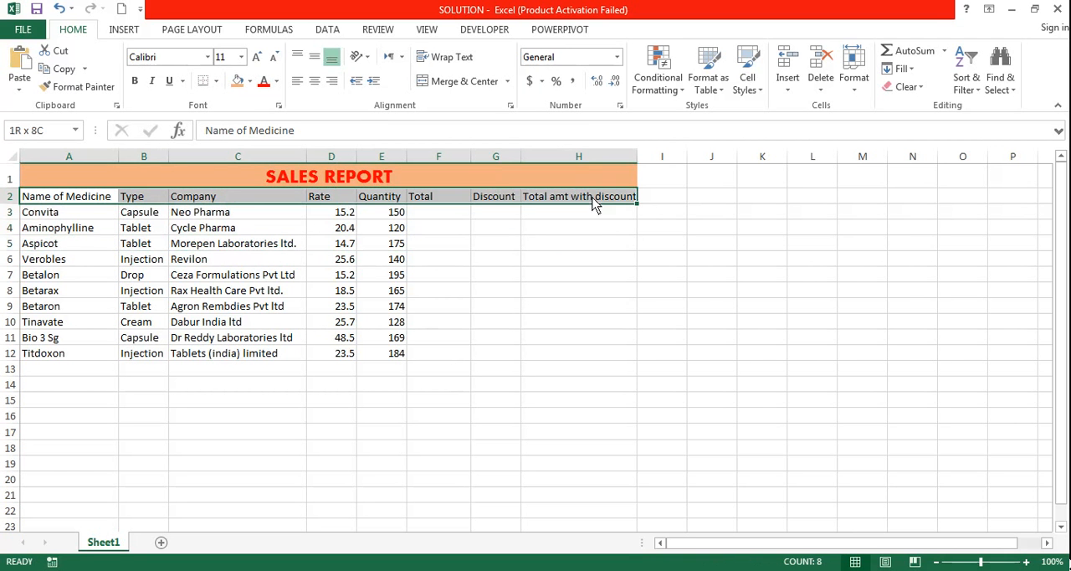
left_click(257, 58)
left_click(257, 58)
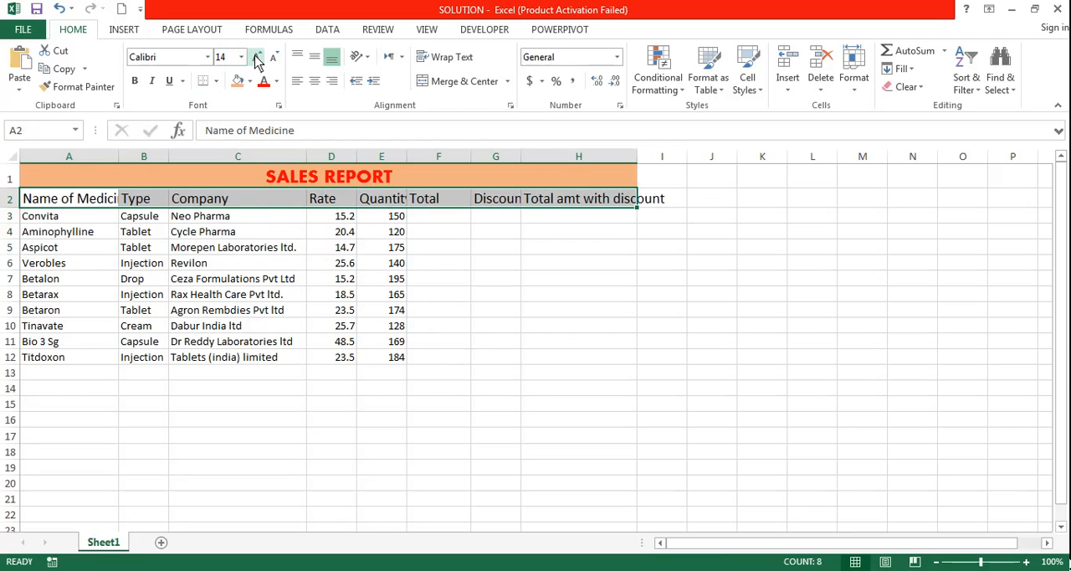
left_click(136, 82)
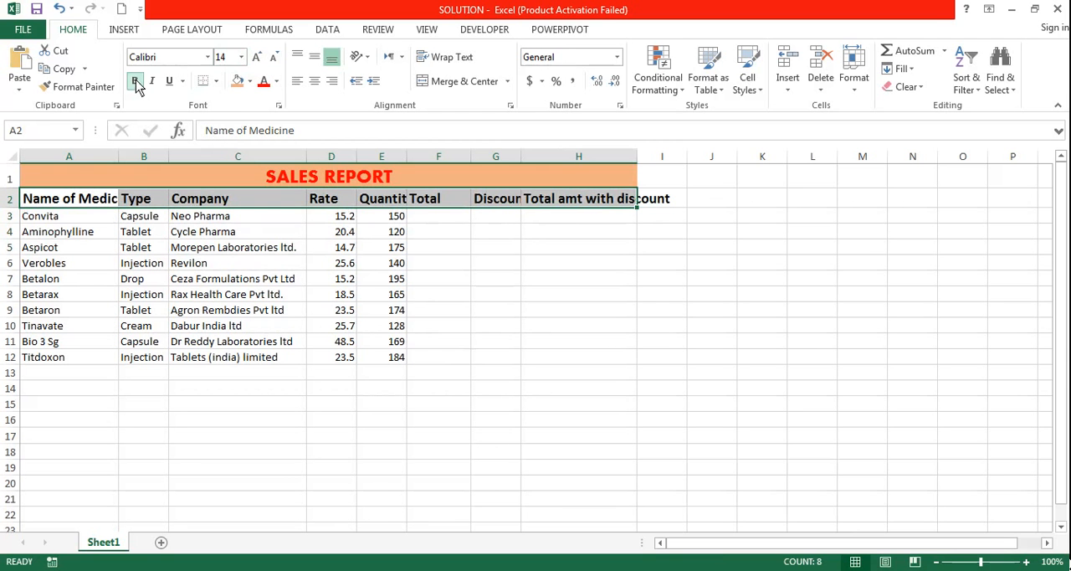
Fill the header row A2:H2 with light blue and color its text red.
left_click(249, 81)
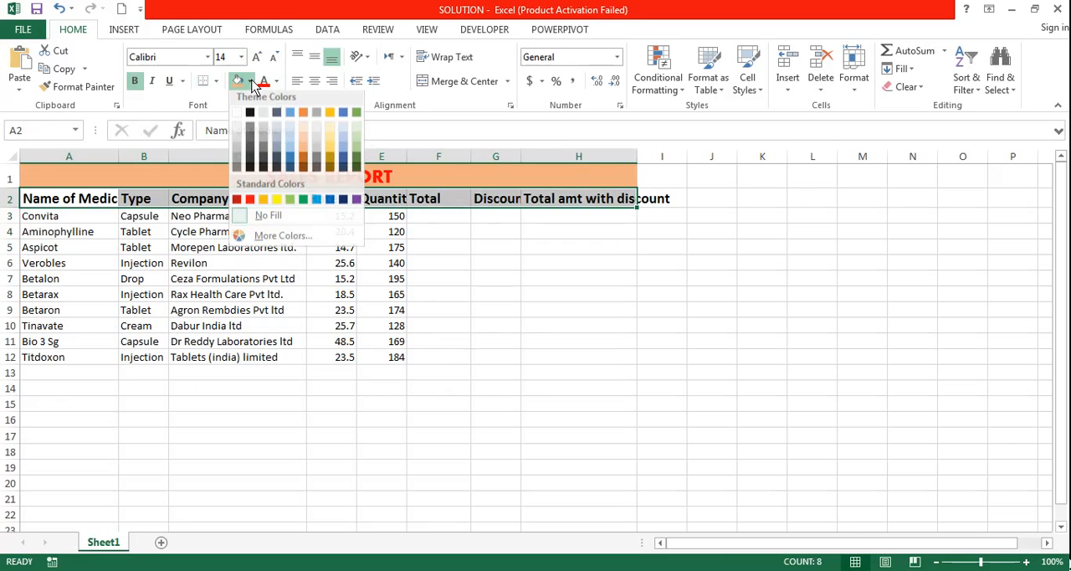
left_click(292, 153)
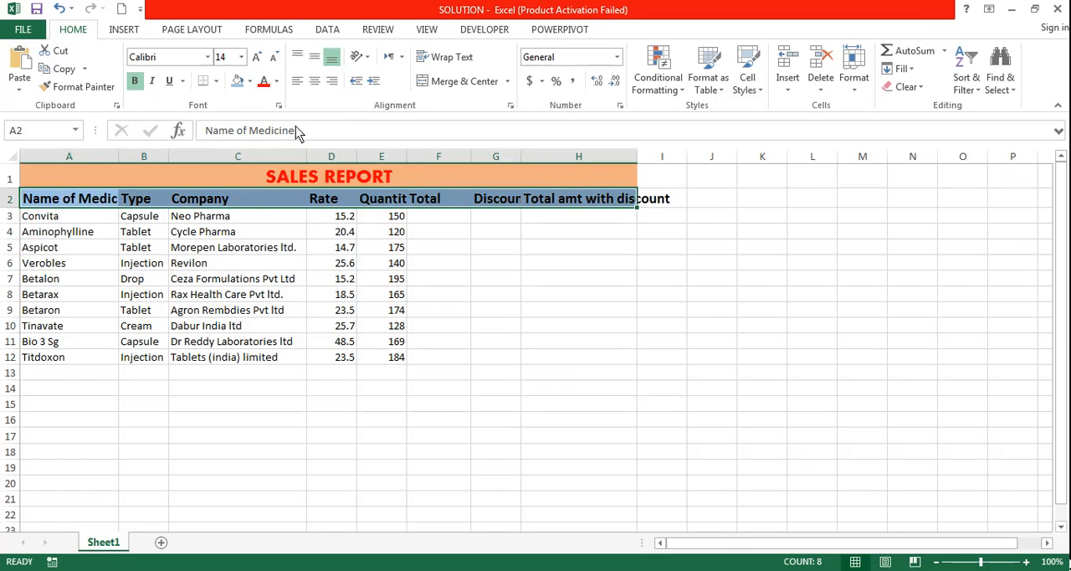
left_click(277, 82)
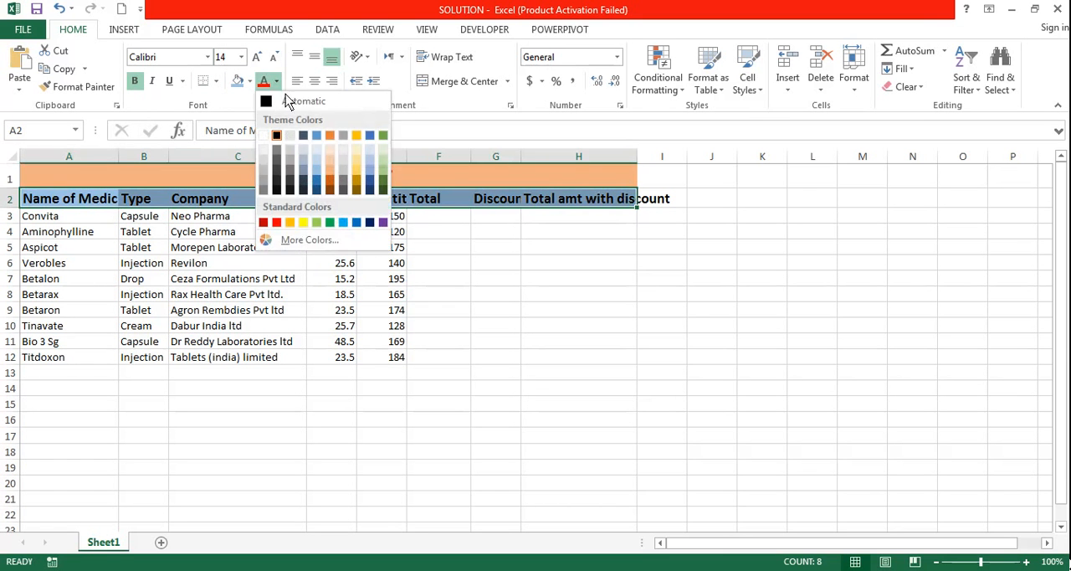
left_click(279, 225)
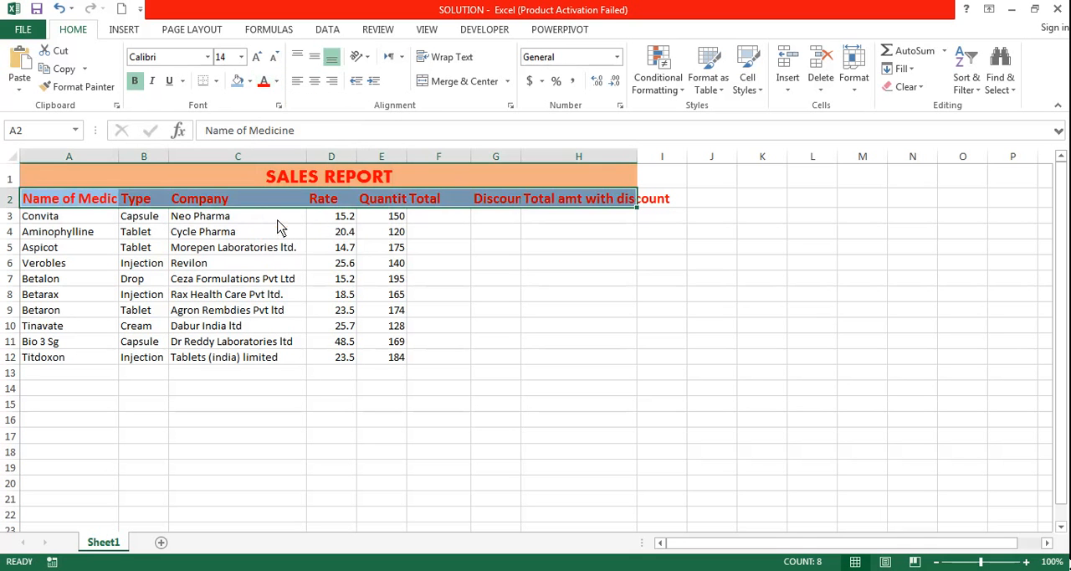
left_click(458, 266)
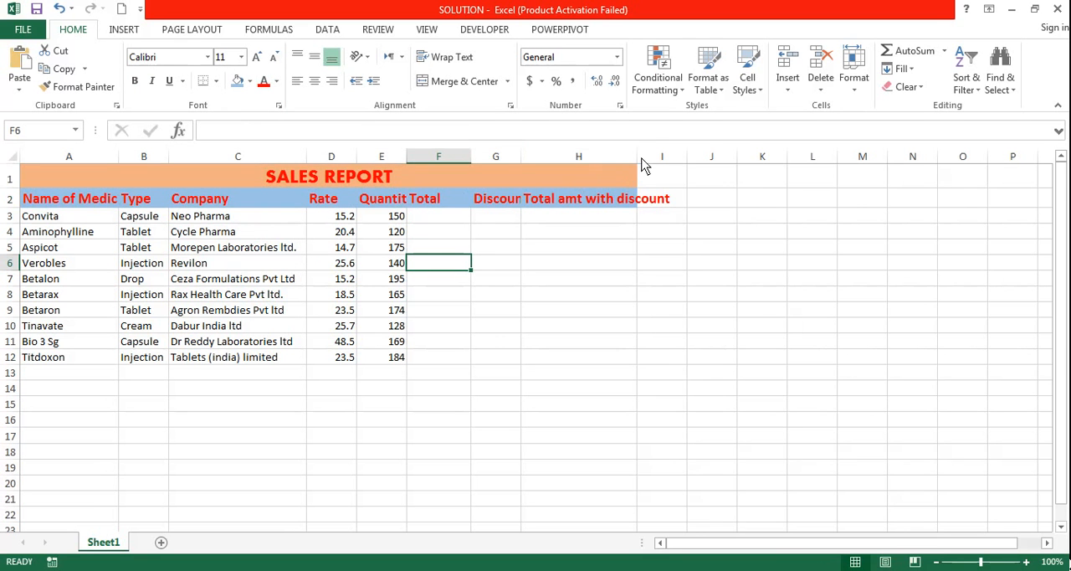
Widen column H to fit its header and apply all borders to the whole table A1:H12.
left_click_drag(637, 157, 673, 161)
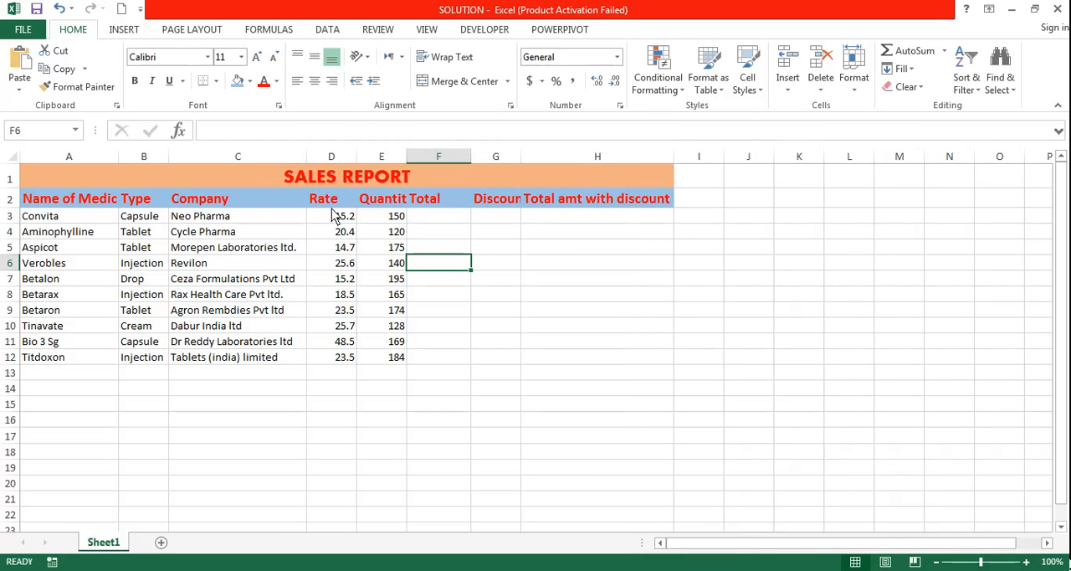
left_click_drag(311, 183, 438, 365)
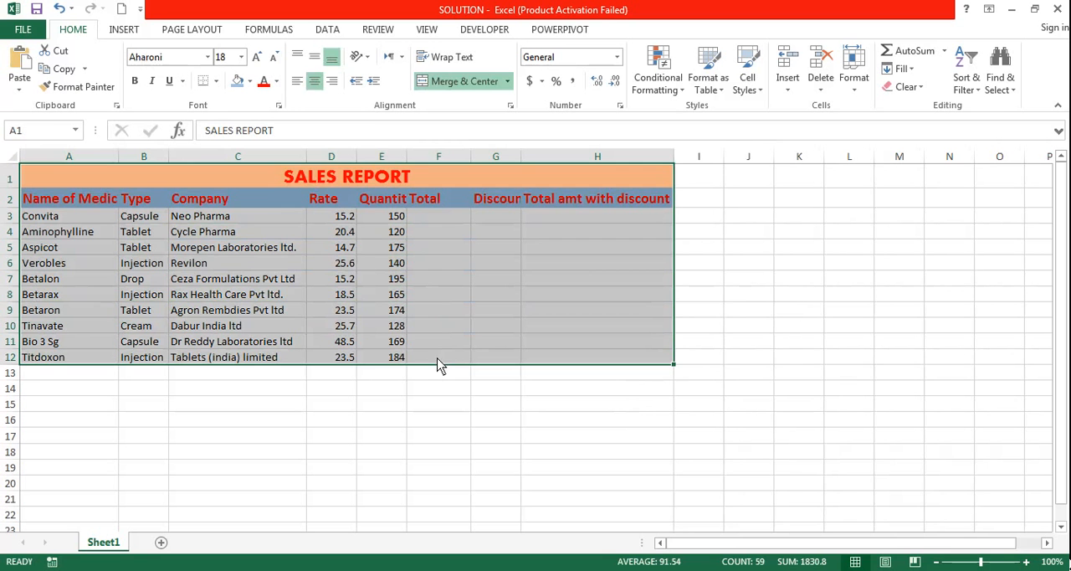
left_click(216, 81)
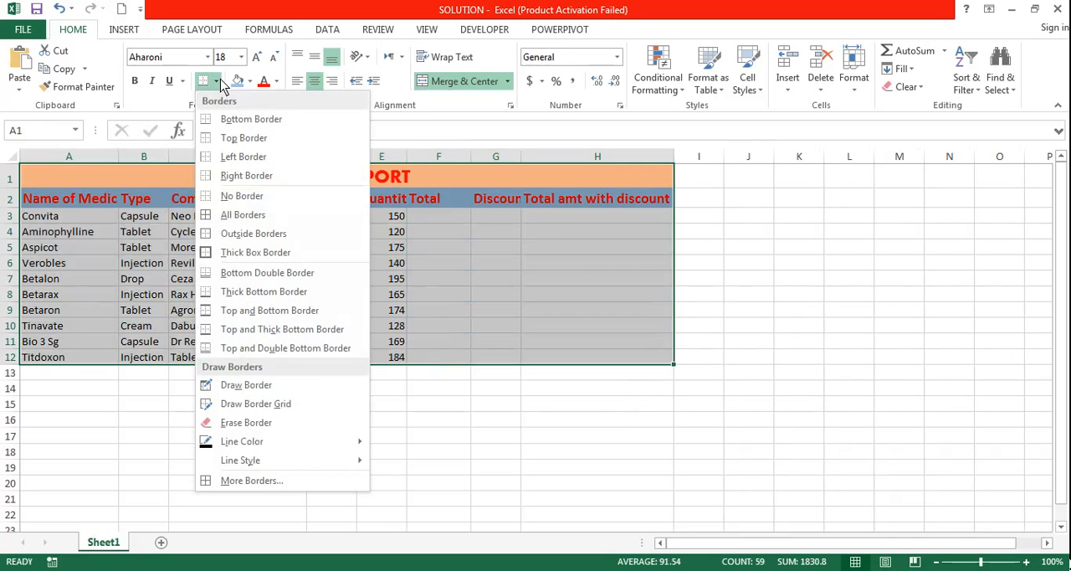
left_click(237, 215)
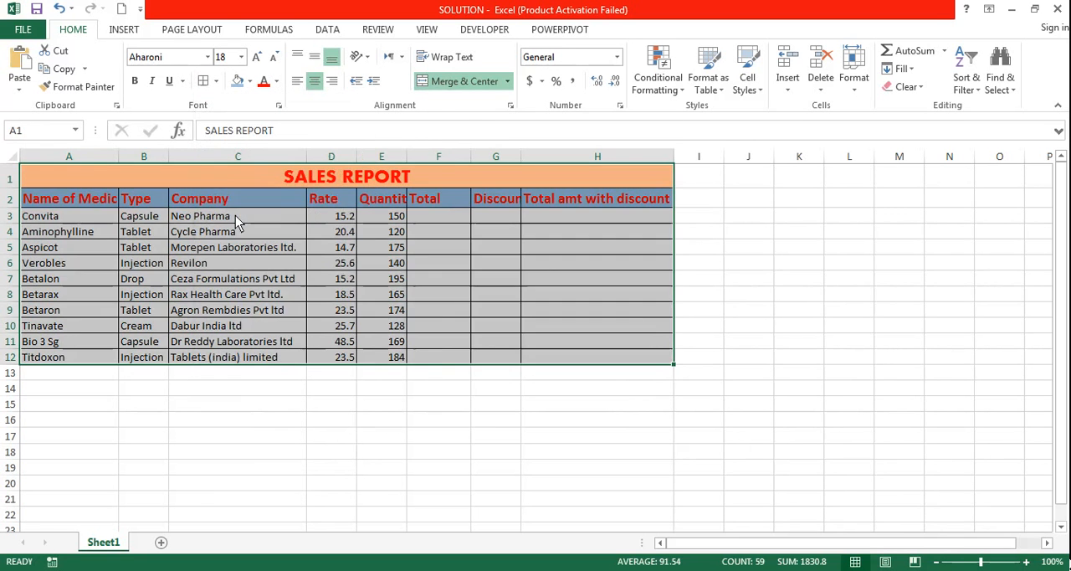
left_click(490, 423)
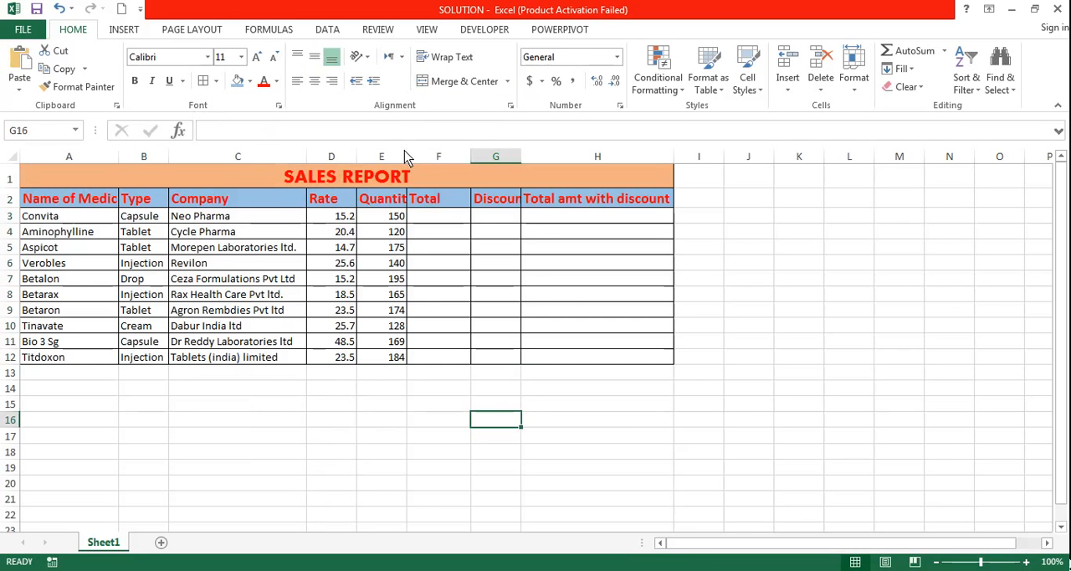
Widen column E so that the full Quantity header fits.
left_click_drag(407, 157, 420, 155)
left_click(380, 392)
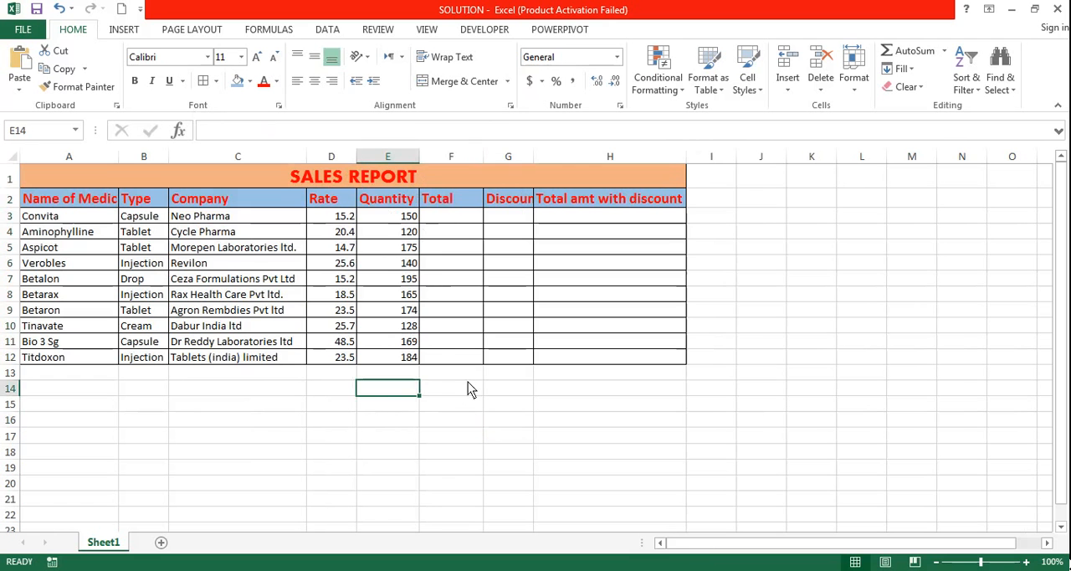
left_click(344, 179)
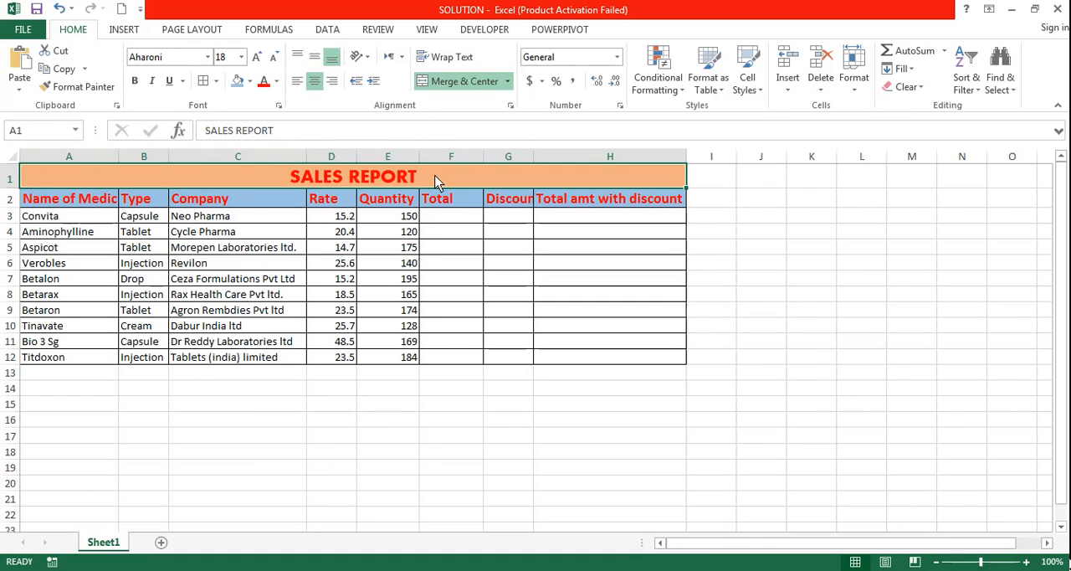
Fill the table's data cells A3:H12 with yellow.
left_click(48, 220)
left_click_drag(51, 222, 641, 361)
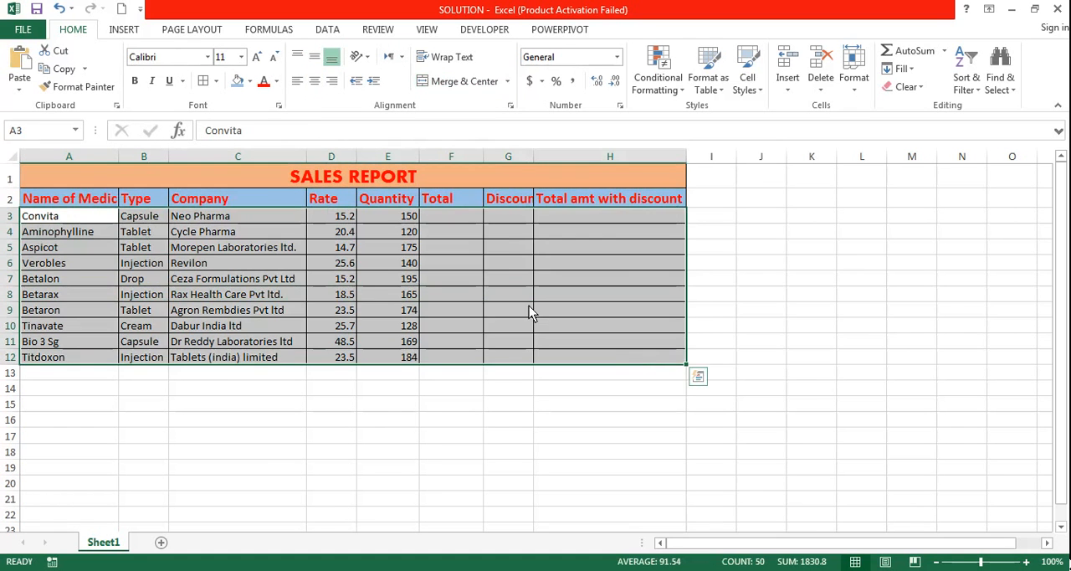
left_click(249, 81)
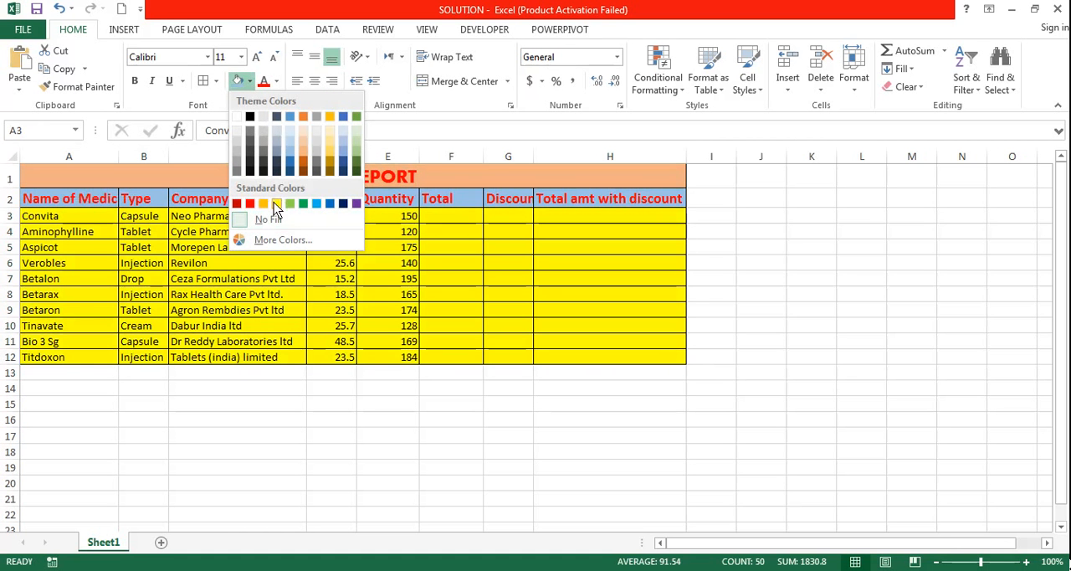
left_click(276, 204)
left_click(341, 426)
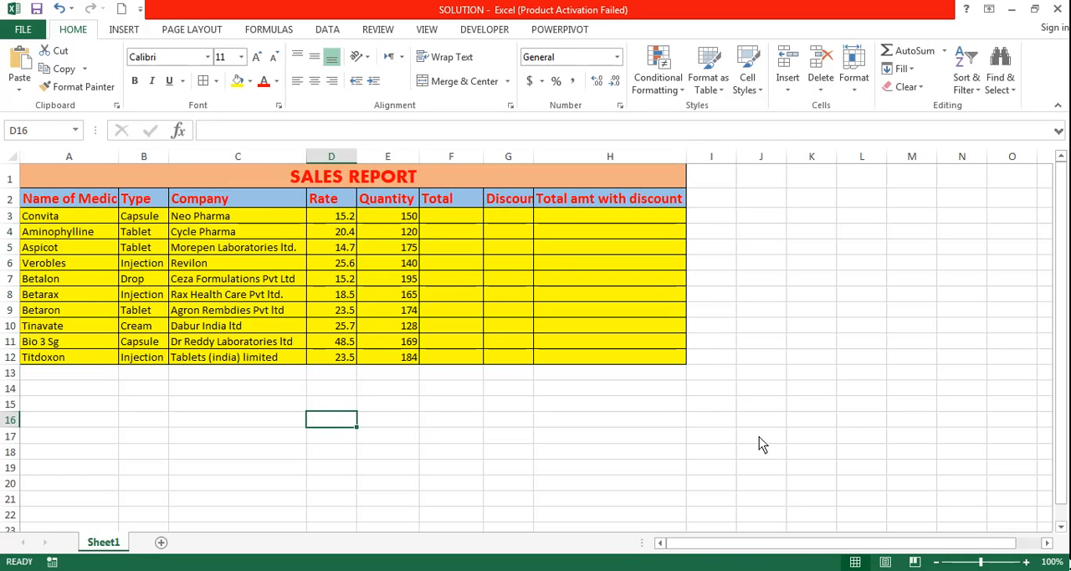
Switch to the Word exam paper to review task 2 about flags in the Quantity column, and return to the SOLUTION workbook.
left_click(136, 182)
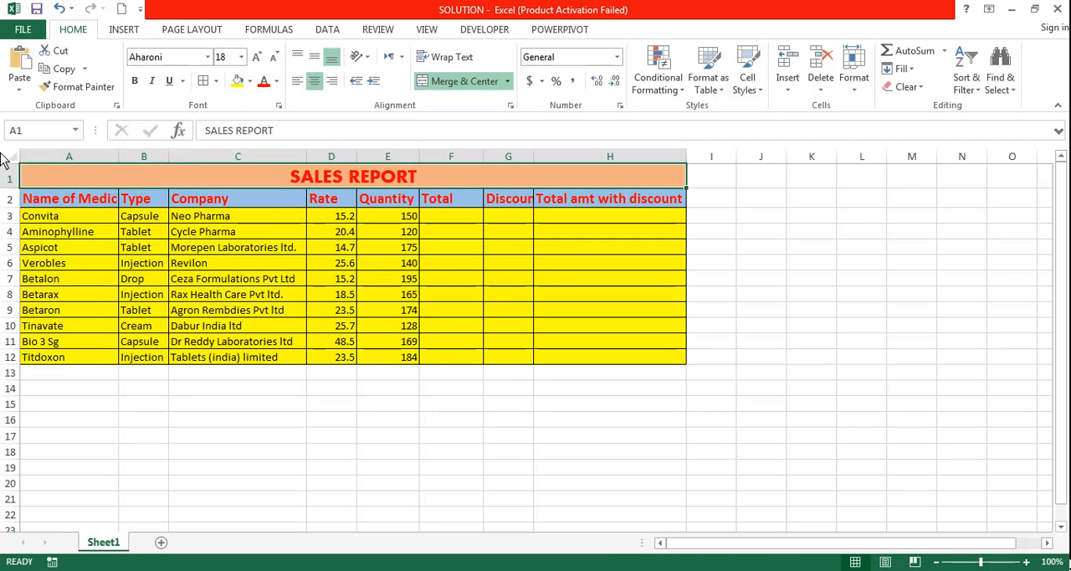
left_click(1026, 561)
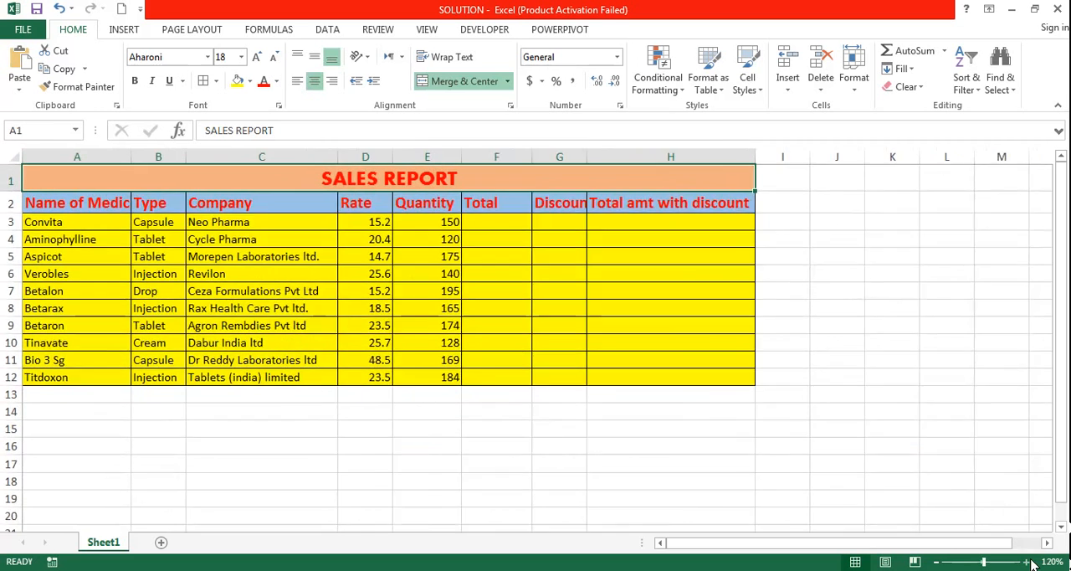
left_click(1026, 562)
left_click(1027, 562)
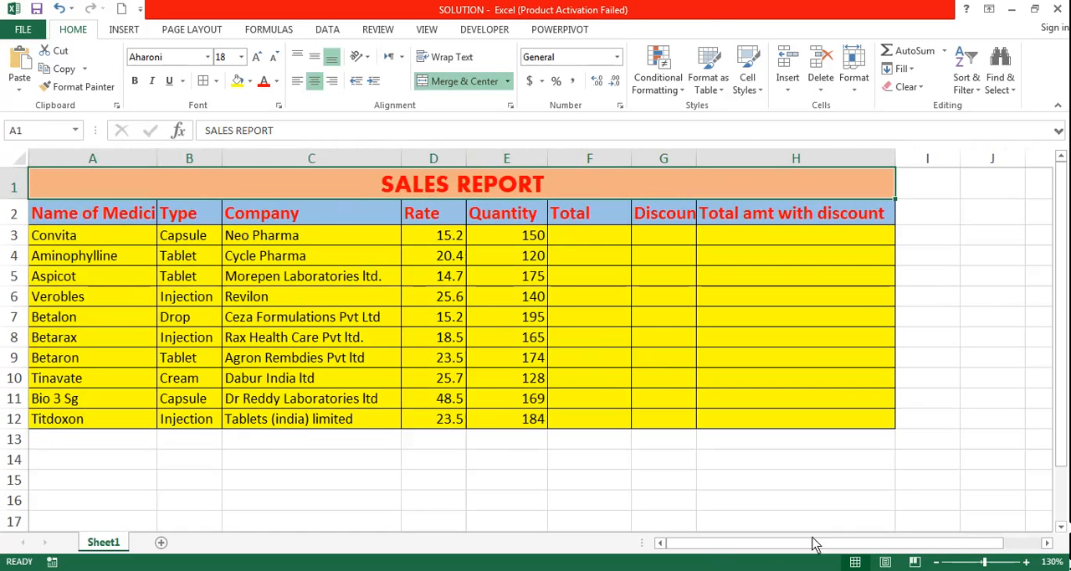
left_click(119, 570)
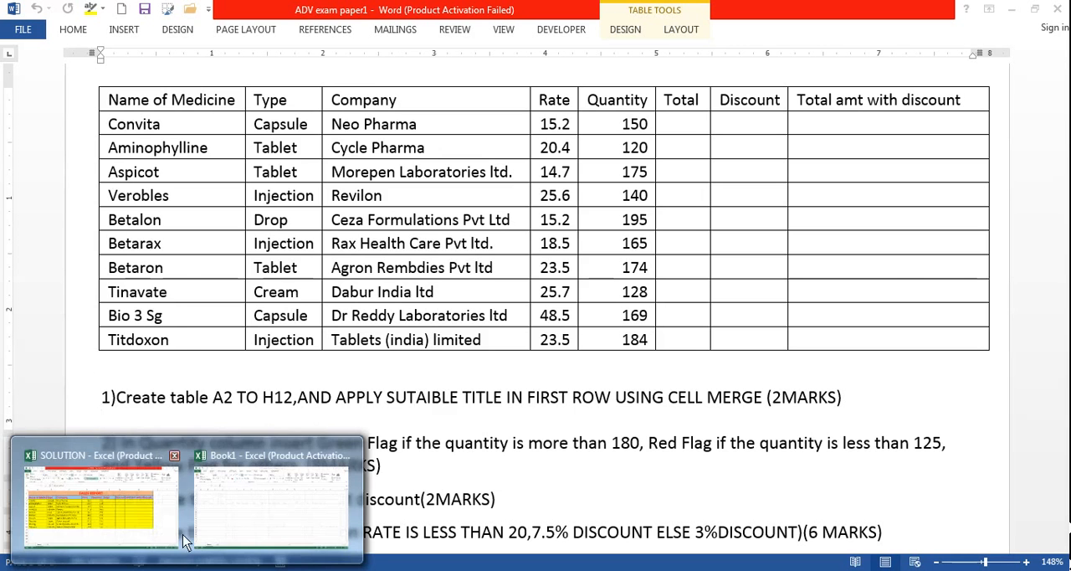
left_click(155, 526)
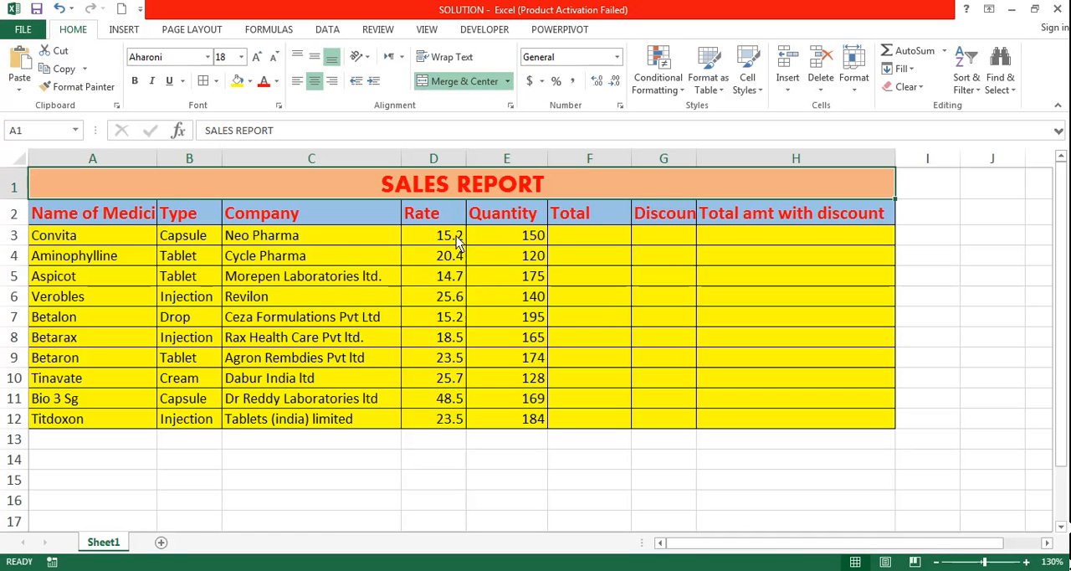
Create a new conditional formatting rule for the quantities in E3:E12, using the Icon Sets format style.
left_click_drag(521, 239, 519, 431)
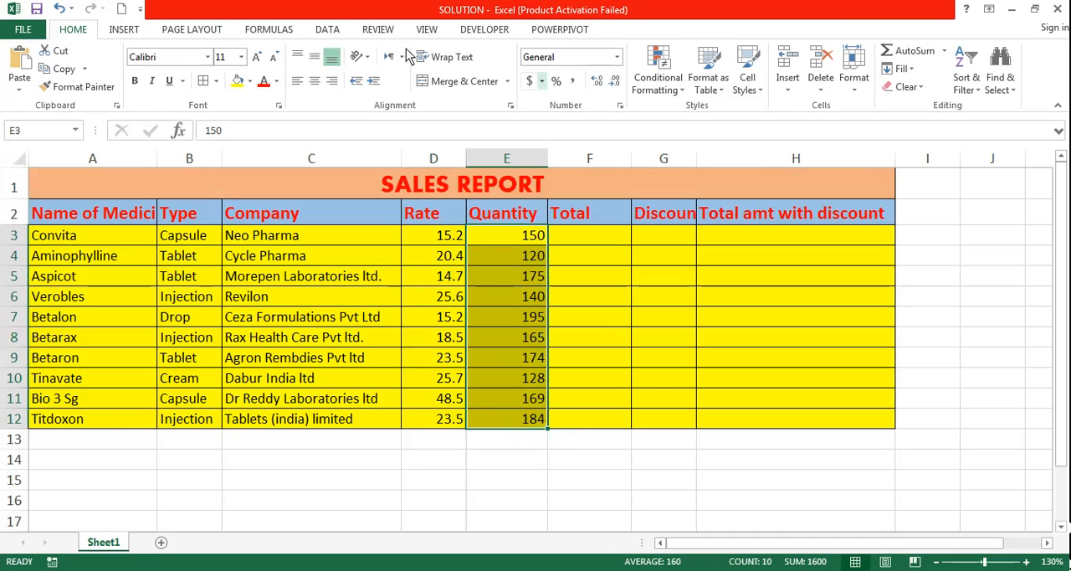
left_click(674, 82)
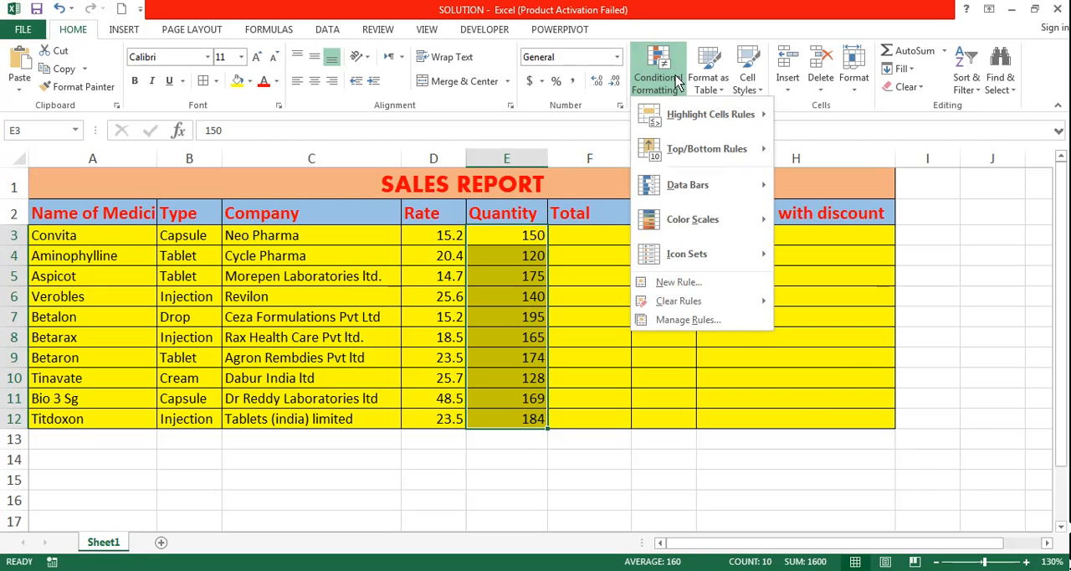
mouse_move(694, 254)
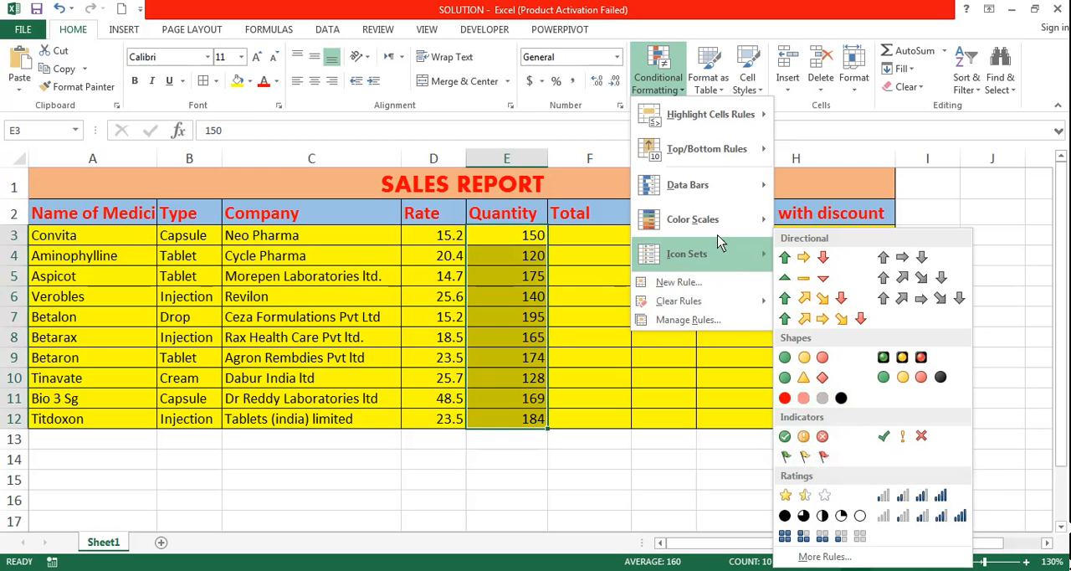
left_click(691, 287)
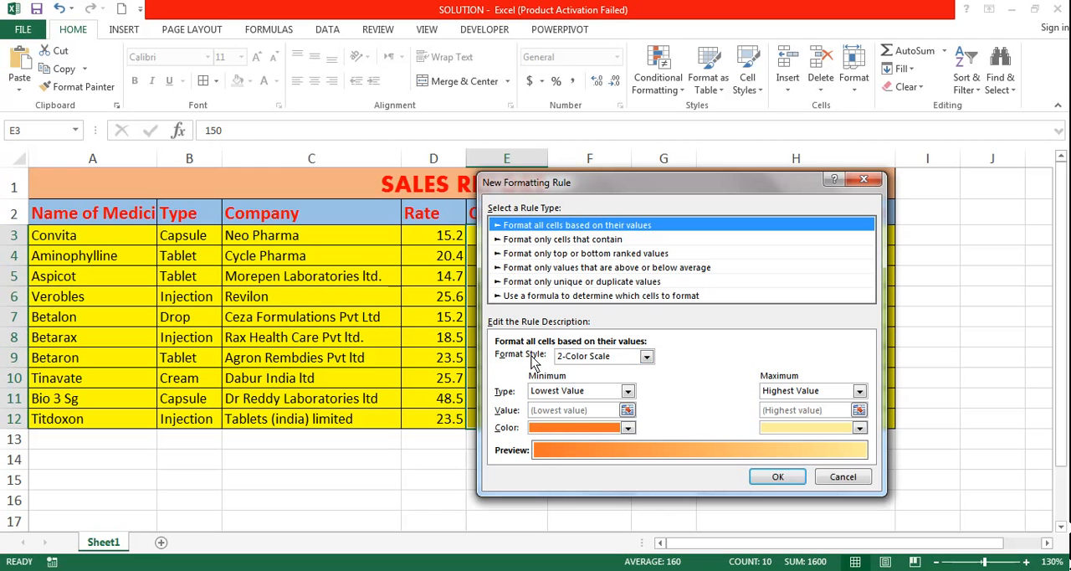
left_click(584, 358)
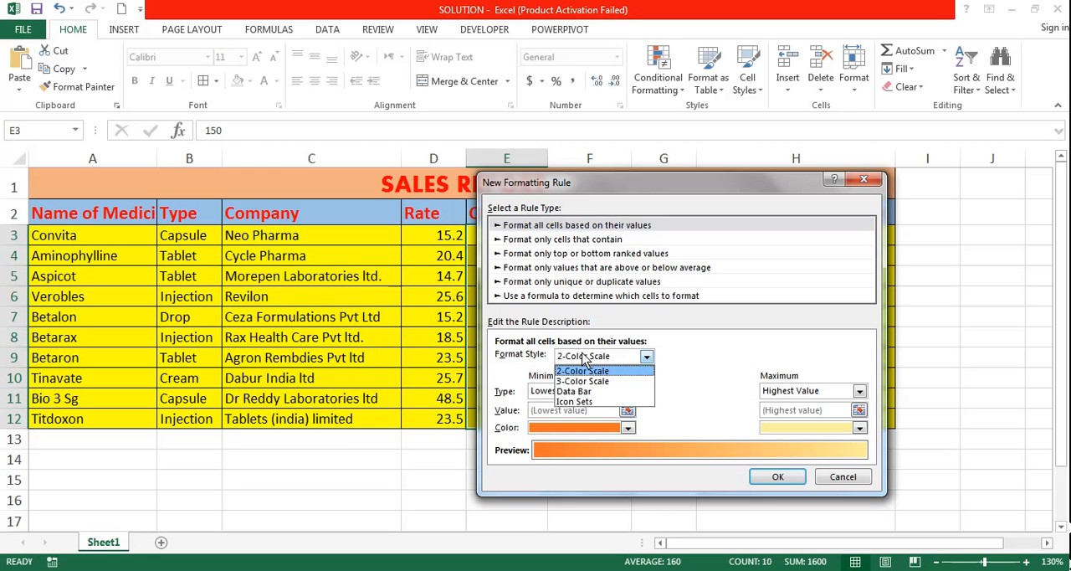
left_click(588, 403)
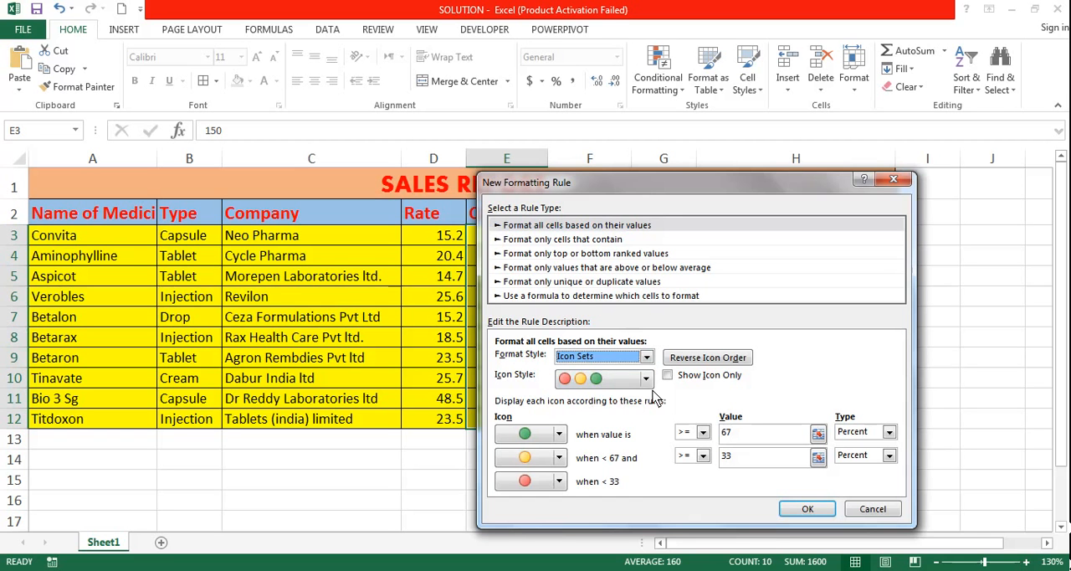
Choose the three coloured flags as the rule's icon style and move the dialog clear of the Quantity column.
left_click(650, 385)
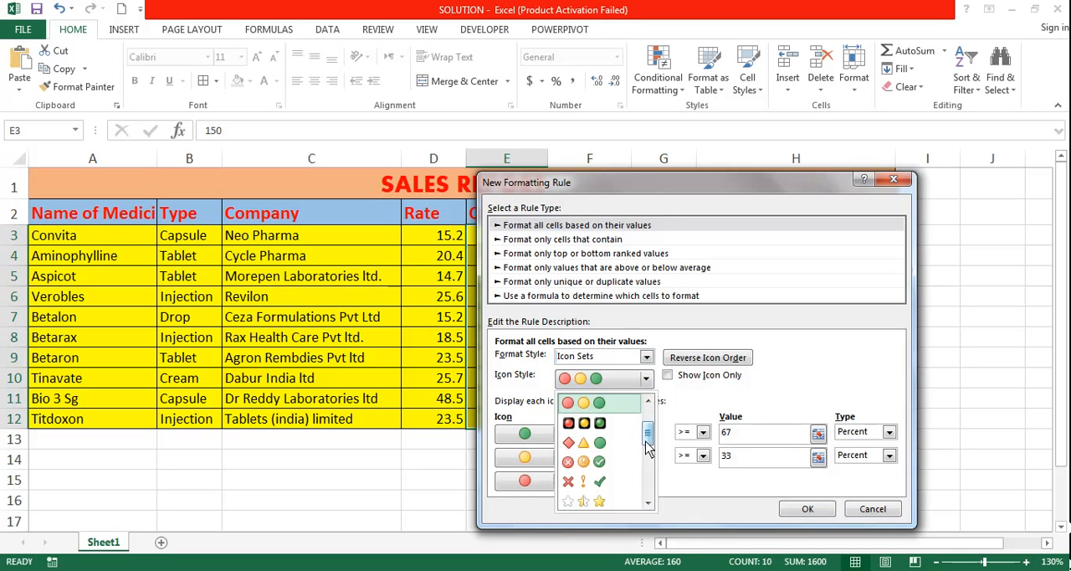
left_click_drag(650, 428, 667, 414)
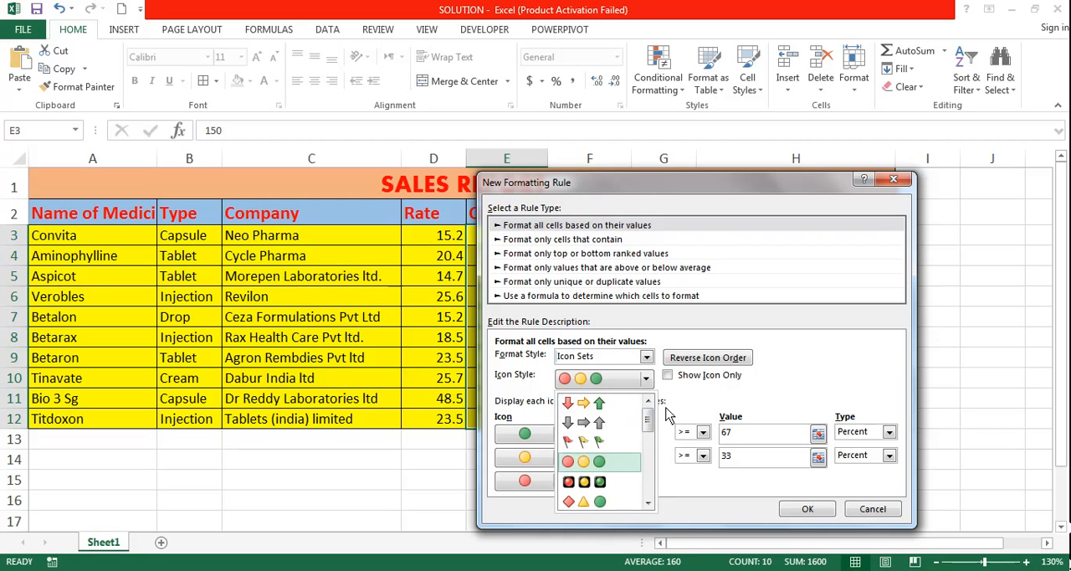
left_click(611, 441)
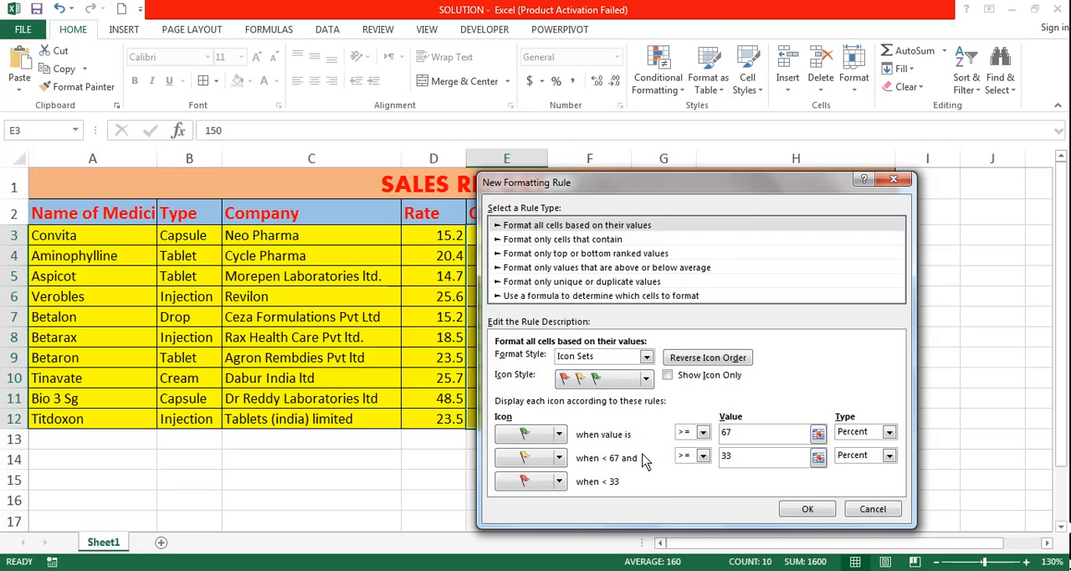
left_click_drag(724, 187, 826, 177)
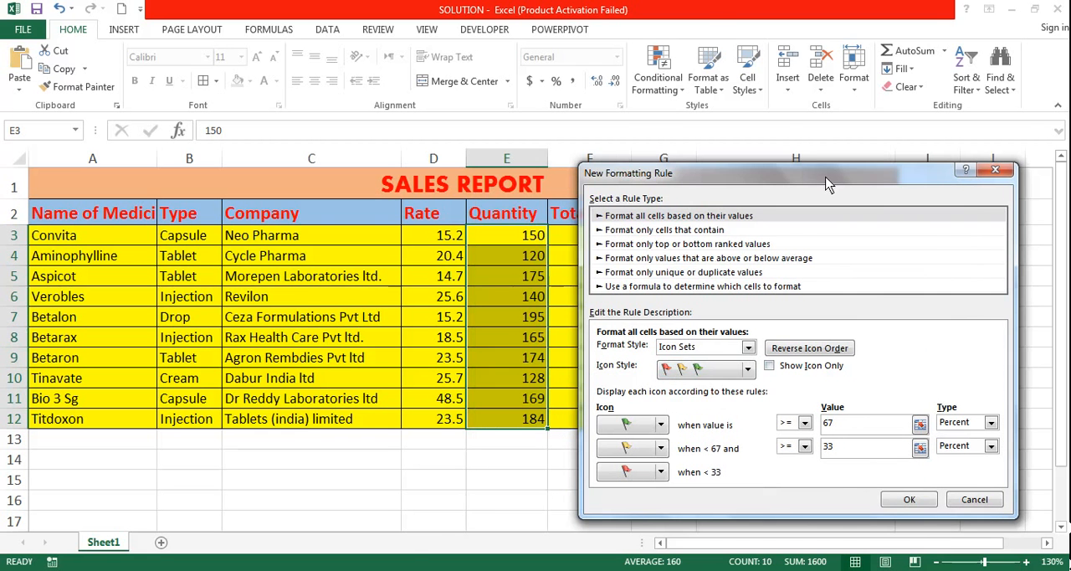
Switch to the Word exam paper to check the flag limits in task 2, and return to the SOLUTION workbook.
left_click(249, 569)
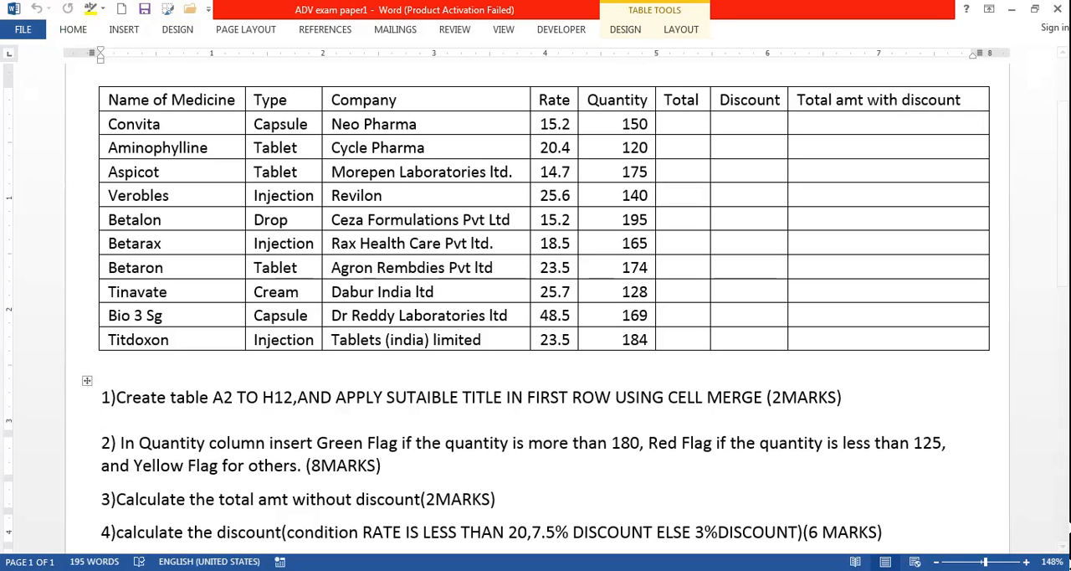
mouse_move(188, 570)
left_click(207, 513)
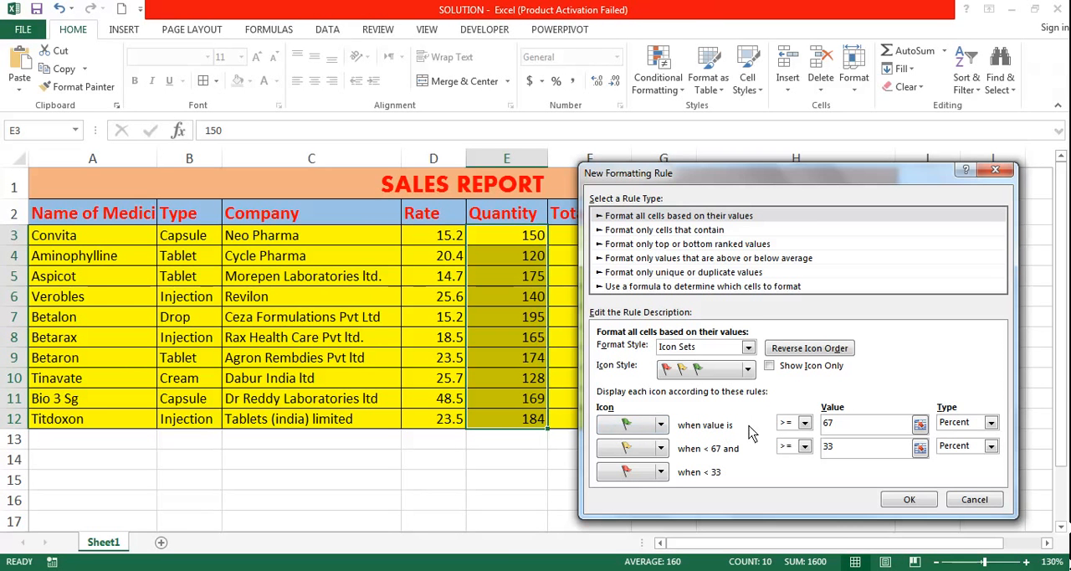
Set the green flag's condition to values >= 180, with the type Number.
left_click(989, 422)
left_click(958, 436)
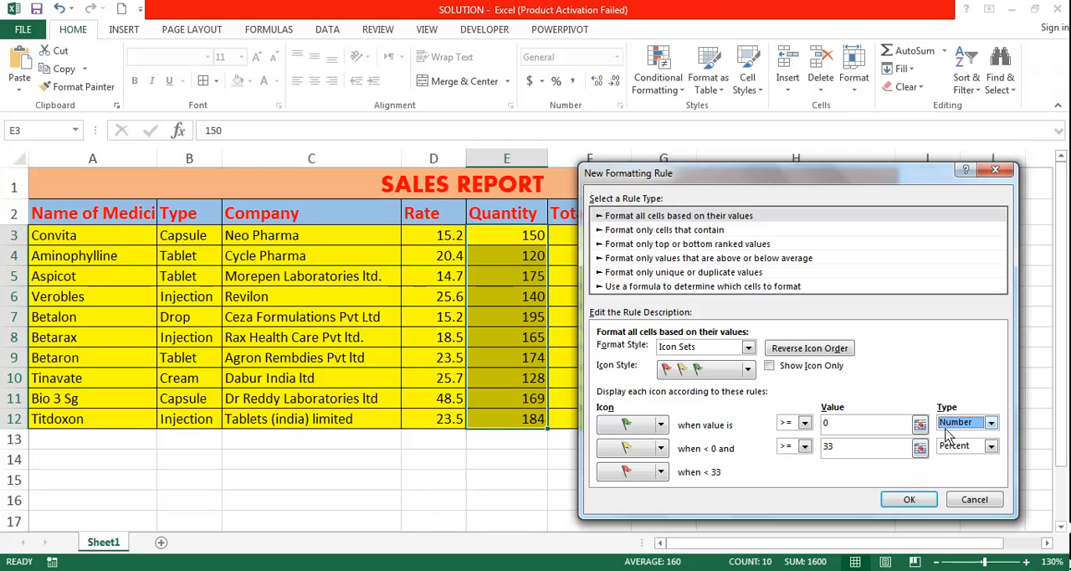
left_click(845, 425)
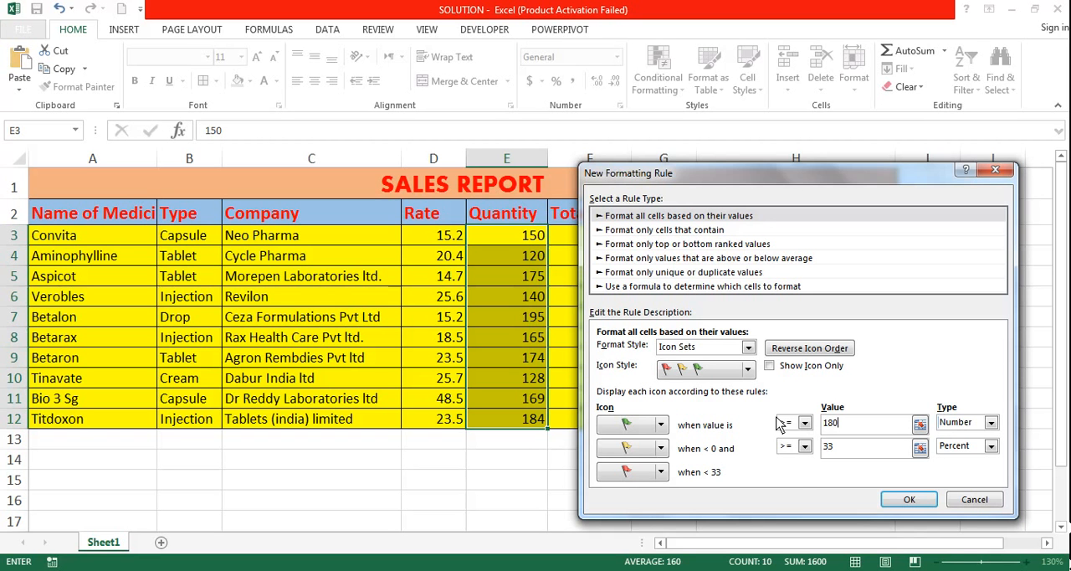
left_click(804, 425)
left_click(804, 425)
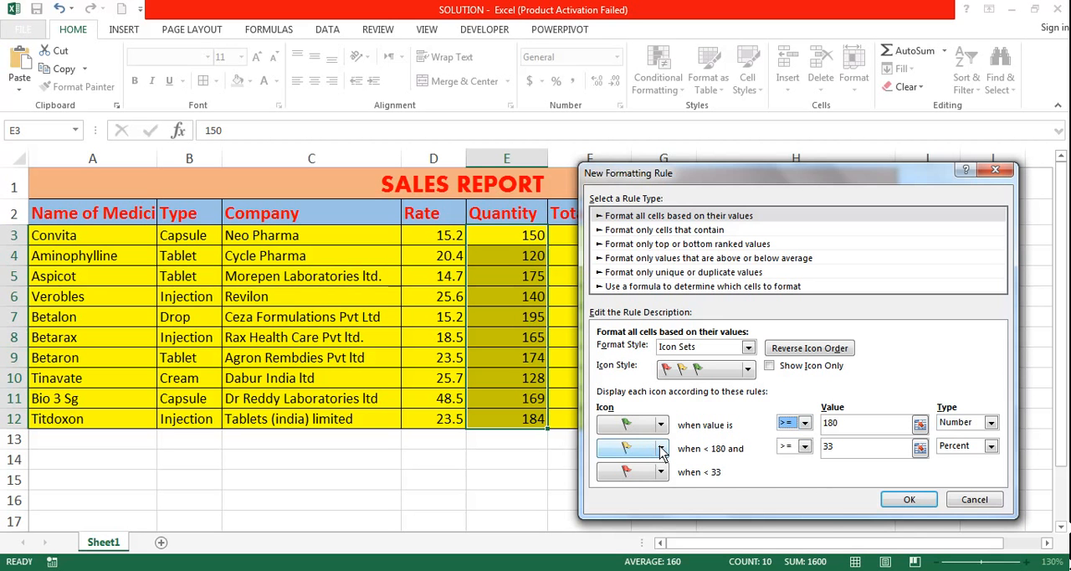
left_click(660, 450)
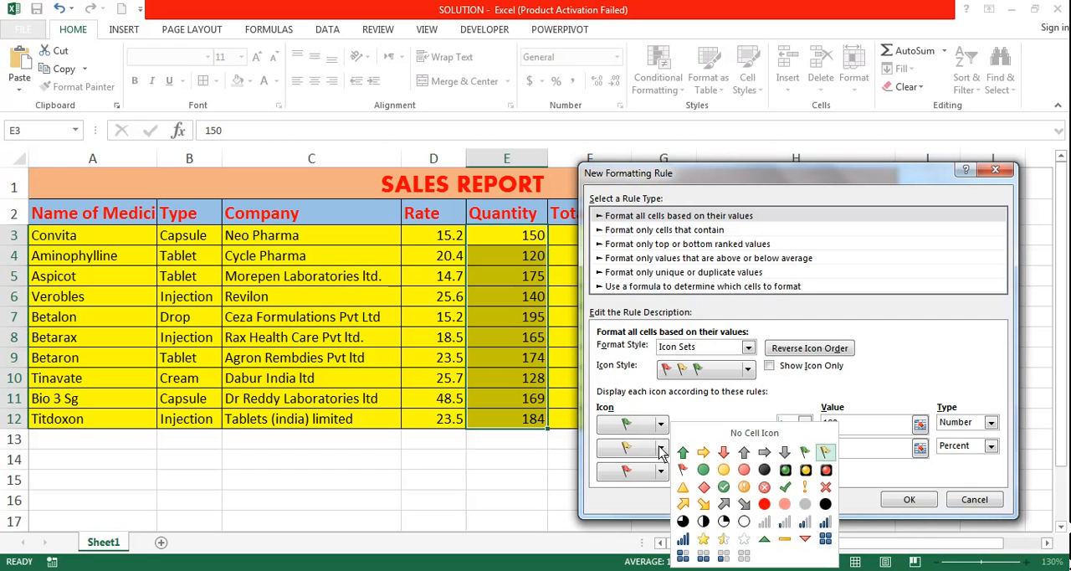
left_click(660, 449)
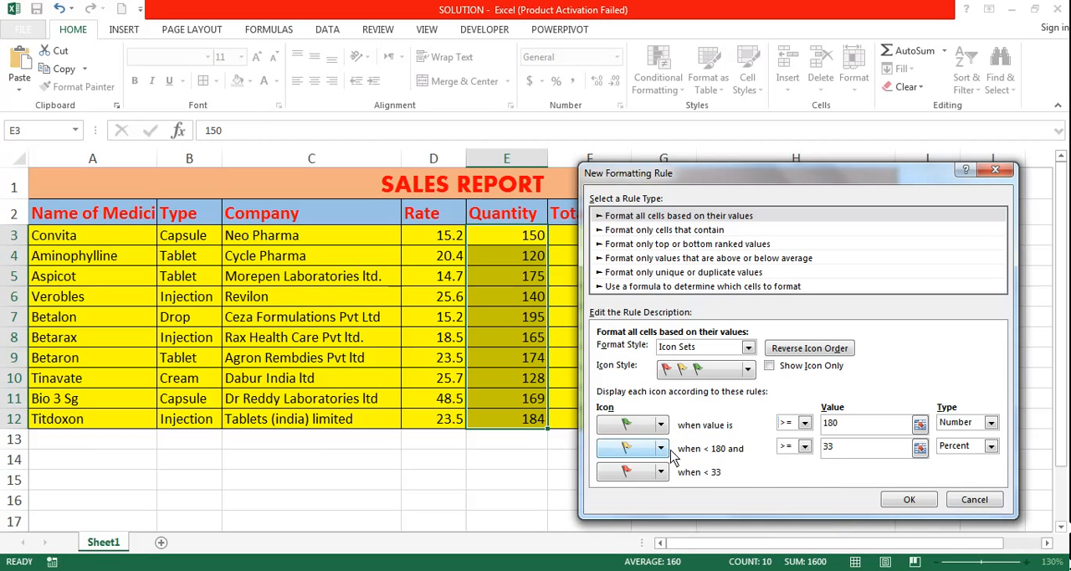
left_click(661, 474)
left_click(661, 473)
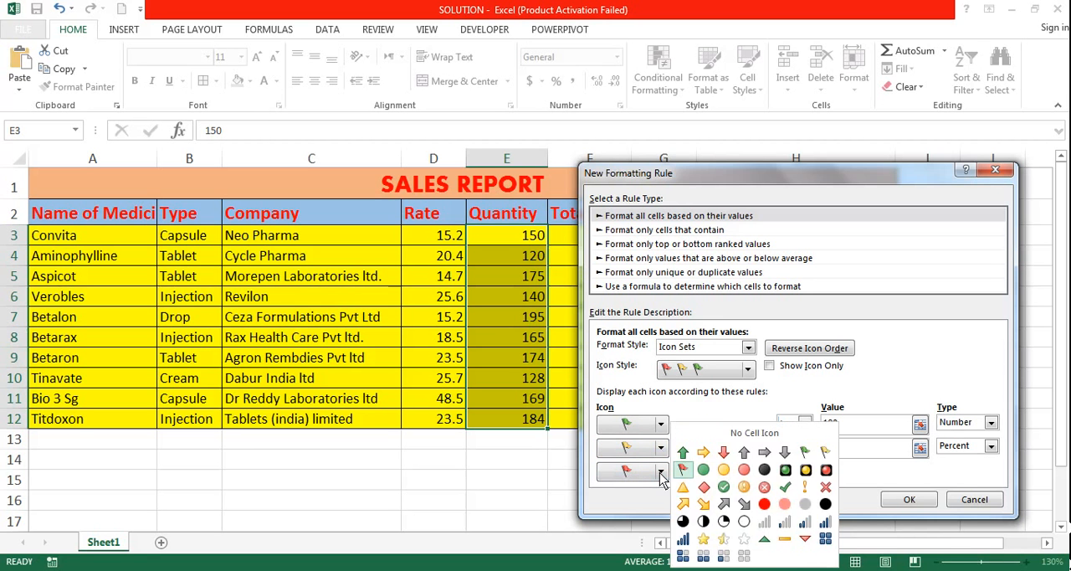
left_click(661, 474)
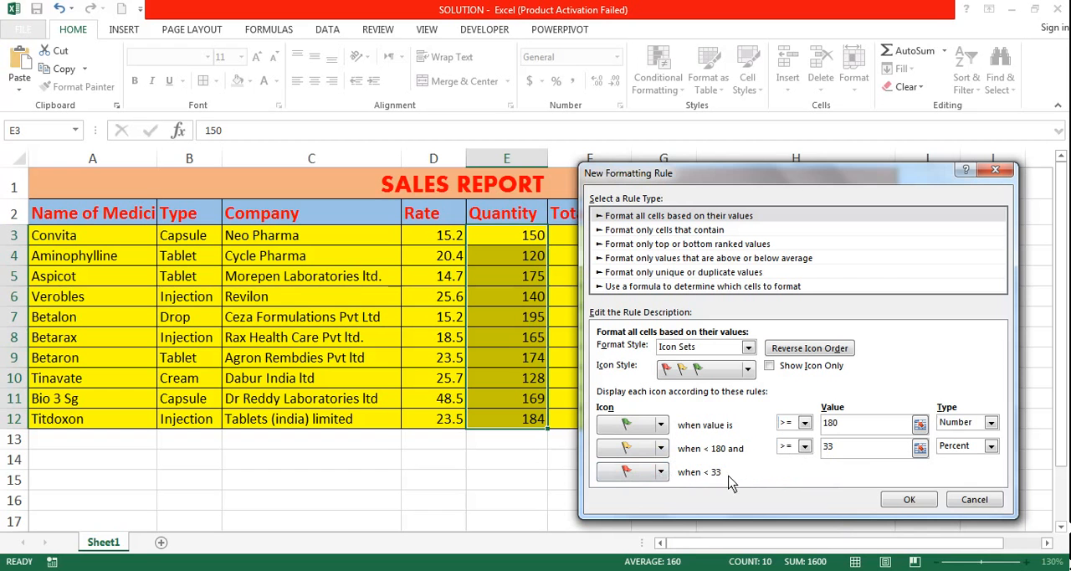
Set the yellow flag's condition to values >= 125, with the type Number.
double_click(833, 447)
type("125")
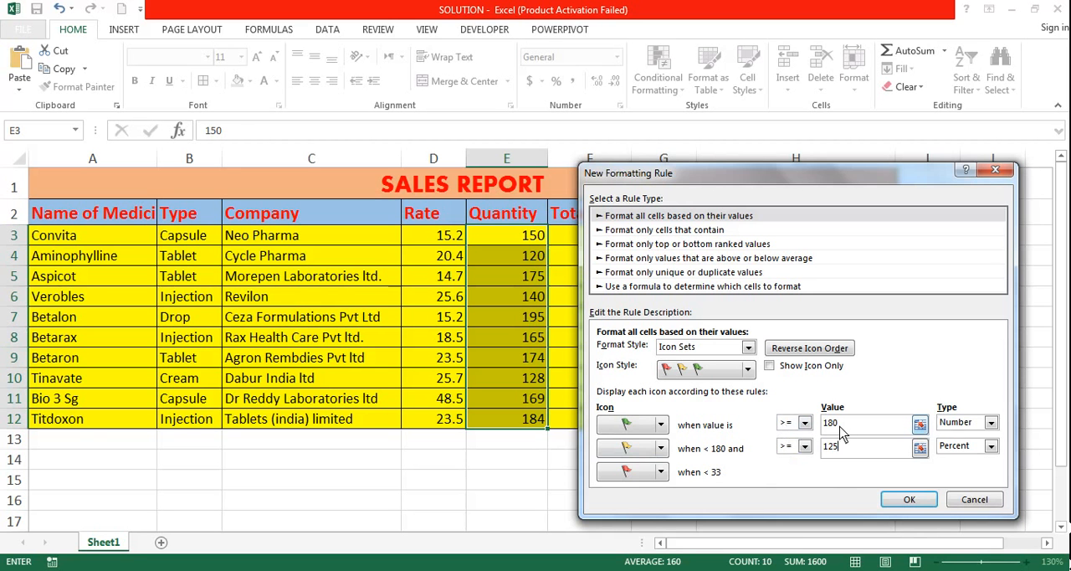
left_click(974, 447)
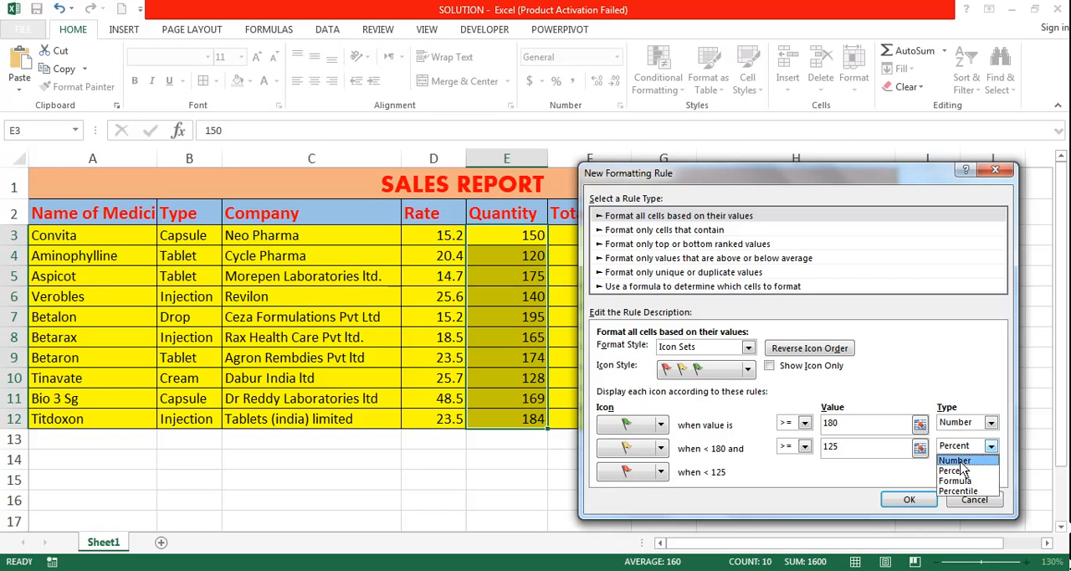
left_click(960, 462)
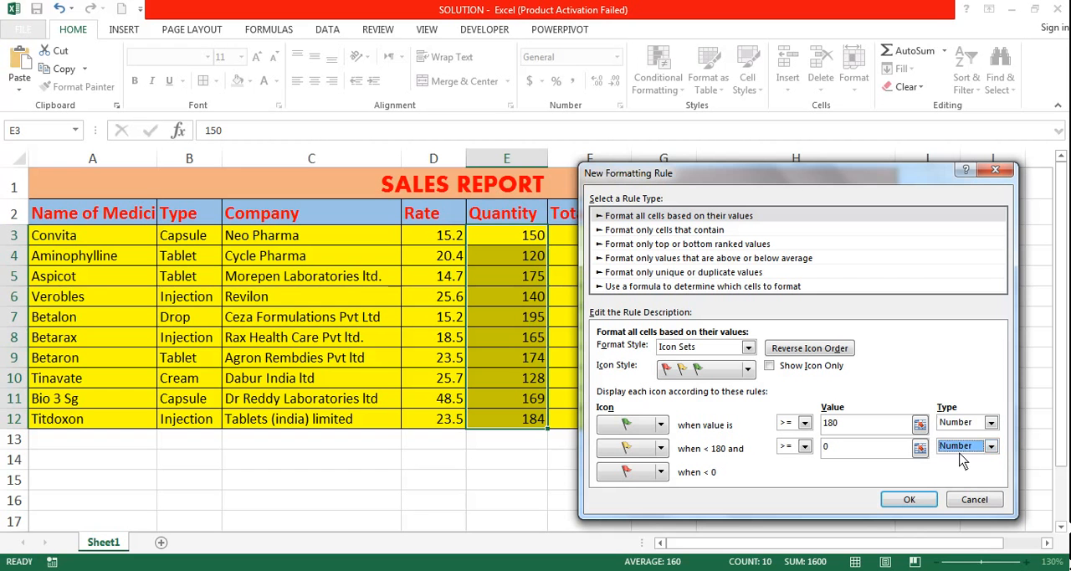
double_click(832, 450)
type("125")
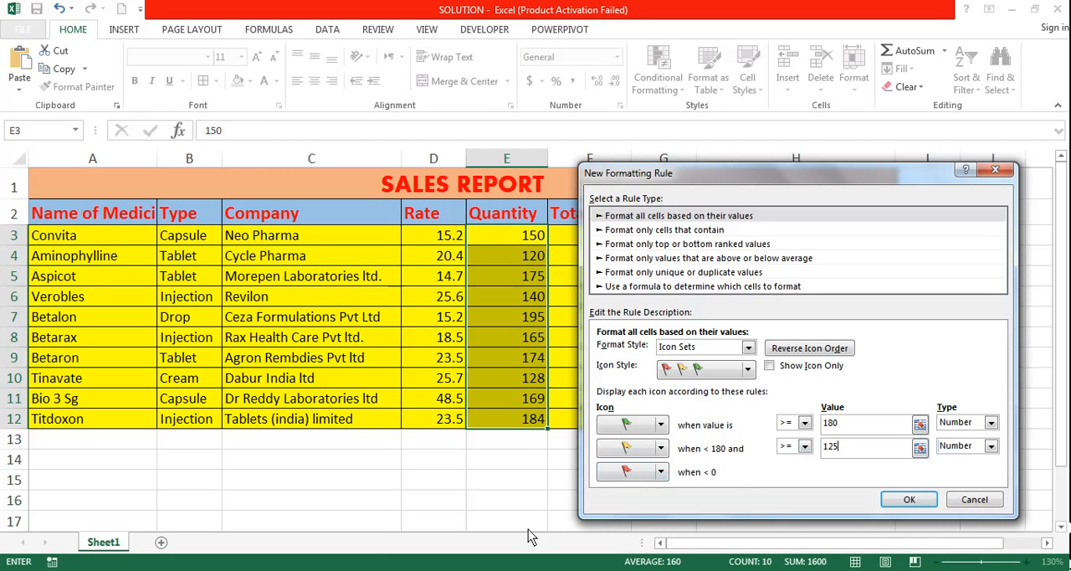
Compare the rule with task 2 in the Word exam paper, and apply the flag rule to the Quantity cells E3:E12.
left_click(188, 570)
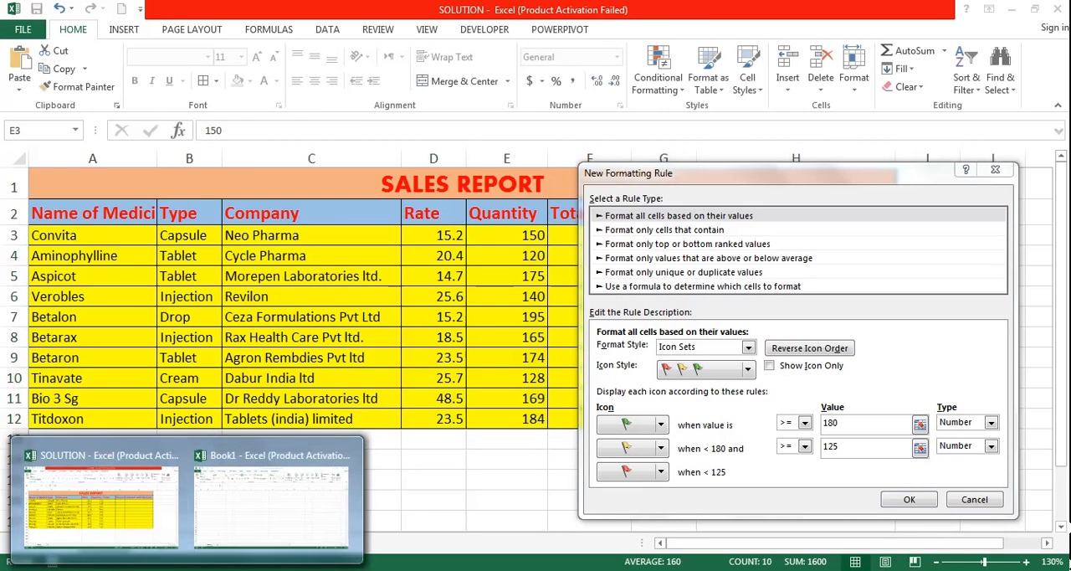
left_click(185, 568)
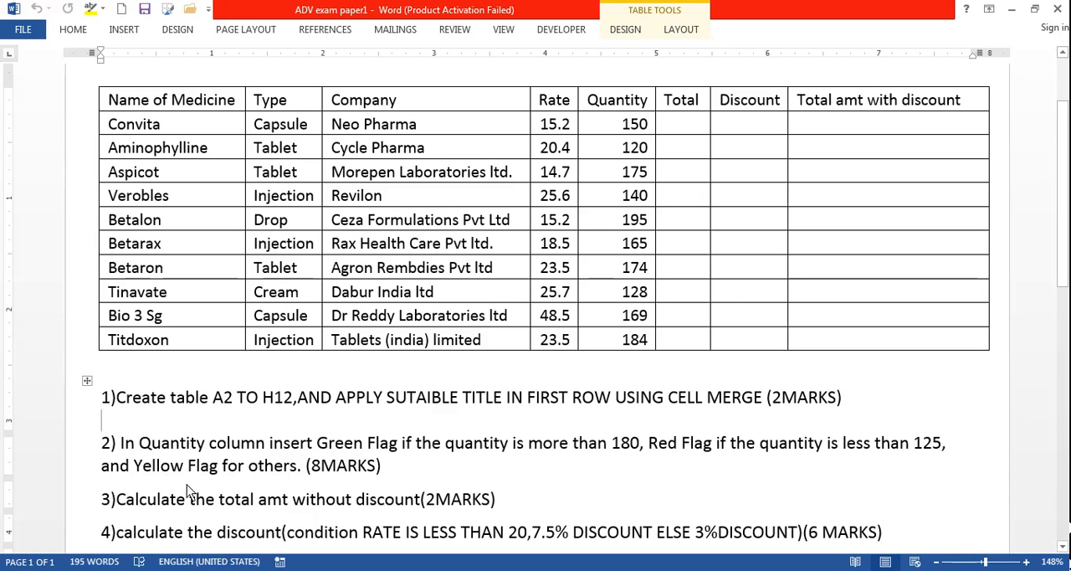
left_click(186, 570)
left_click(156, 534)
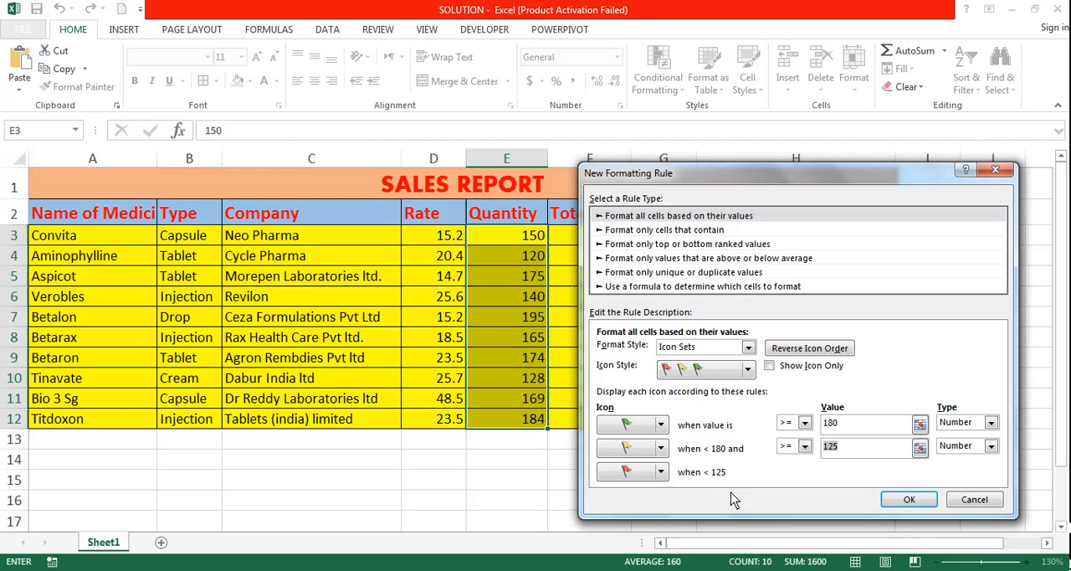
left_click(910, 499)
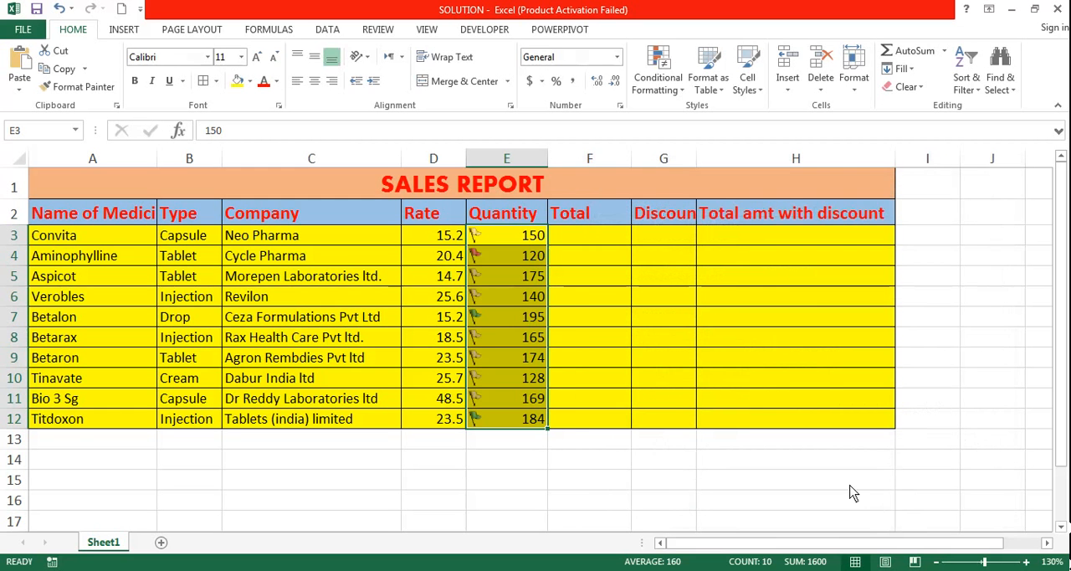
left_click(660, 461)
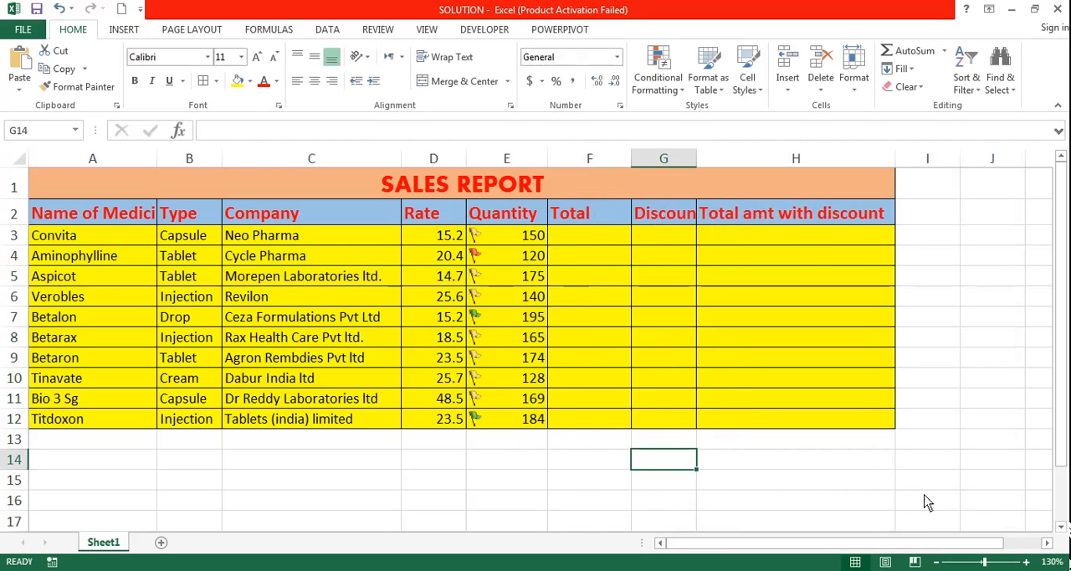
Select the first Total cell F3, review task 3 about the total amount in the Word exam paper, and return to the SOLUTION workbook.
left_click(608, 242)
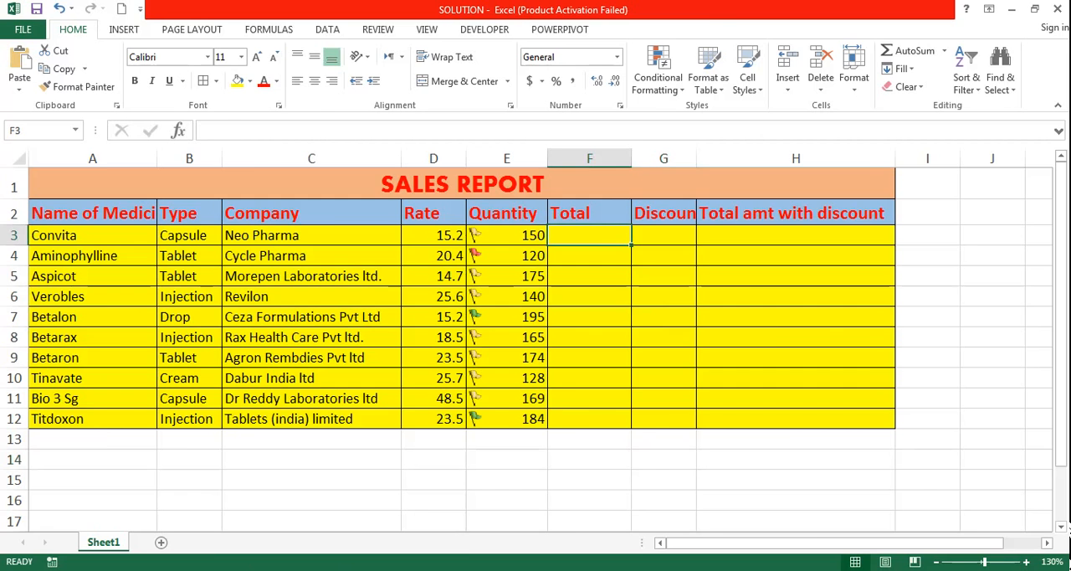
key("alt+Tab")
scroll(310, 500, "down", 1)
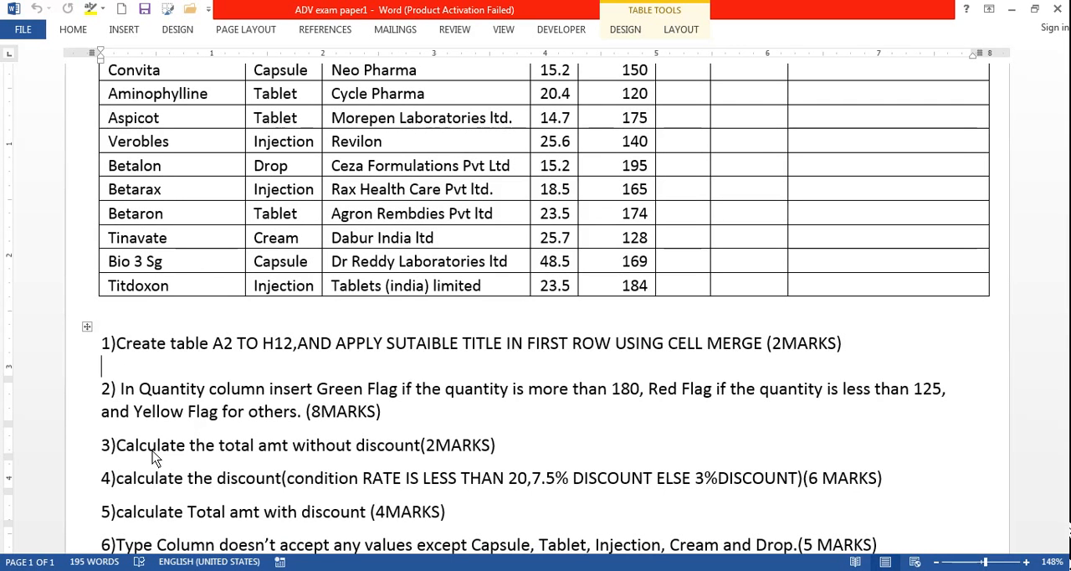
scroll(419, 443, "up", 3)
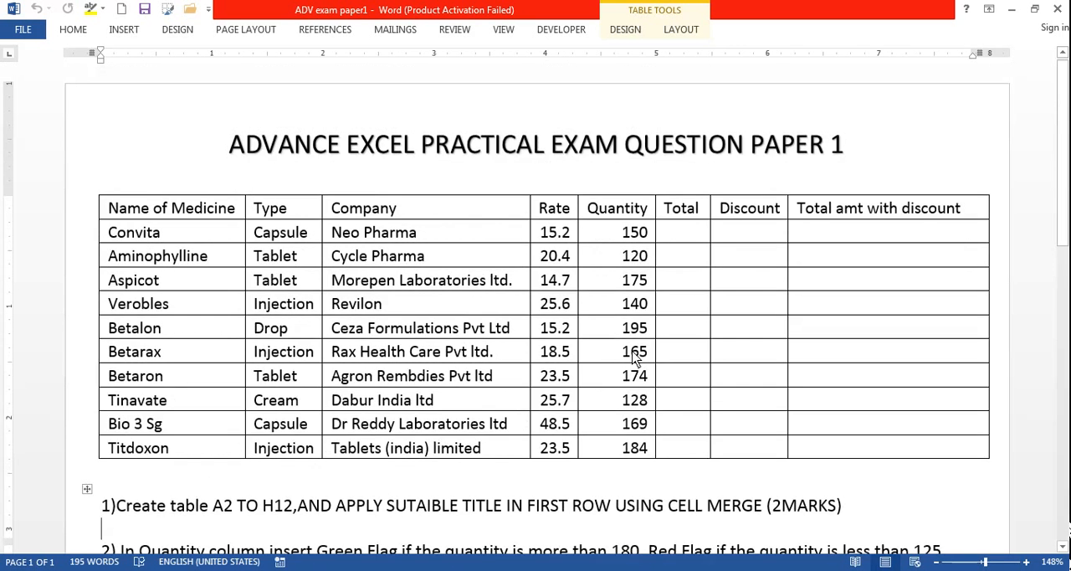
left_click(681, 240)
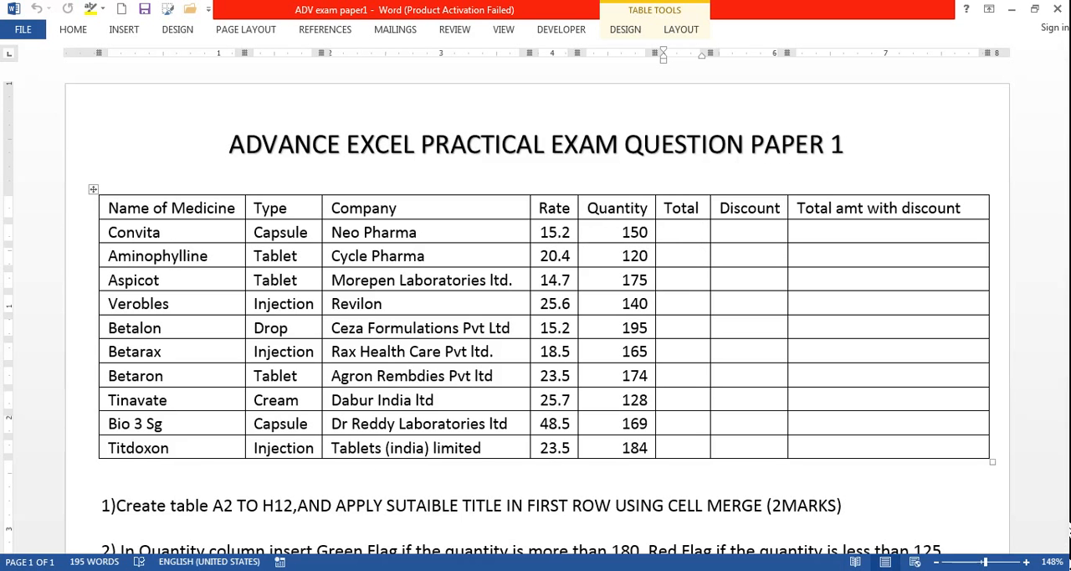
mouse_move(223, 559)
left_click(136, 524)
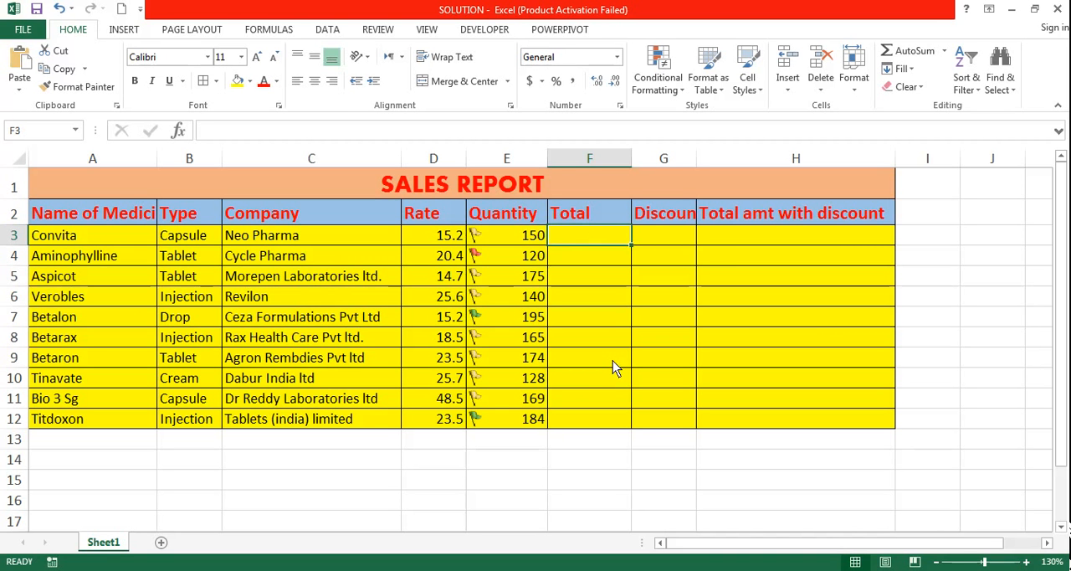
Calculate the first Total in F3 with the formula =D3*E3, and fill it down to F12.
type("=")
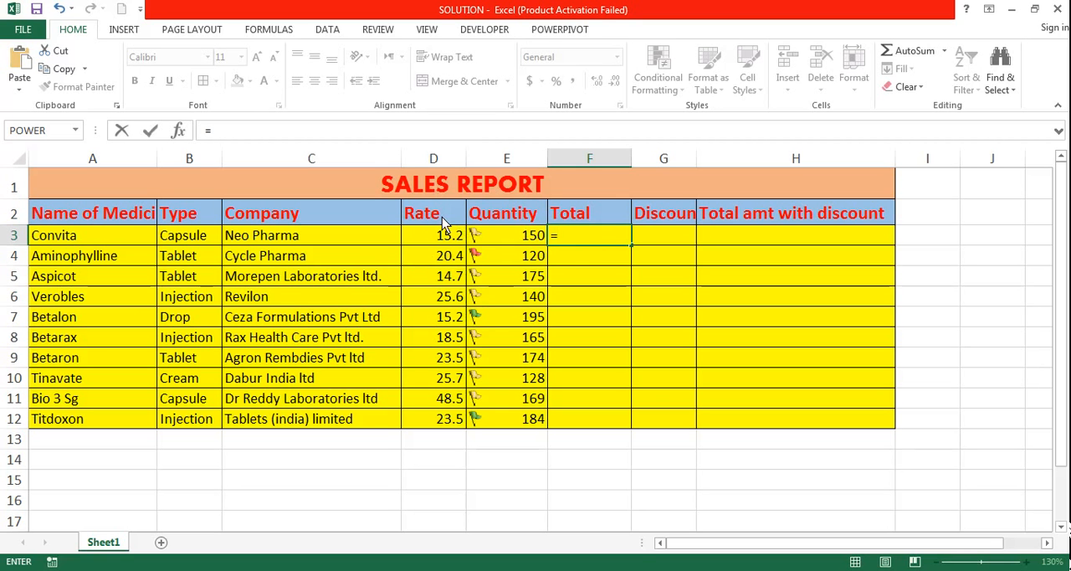
left_click(436, 240)
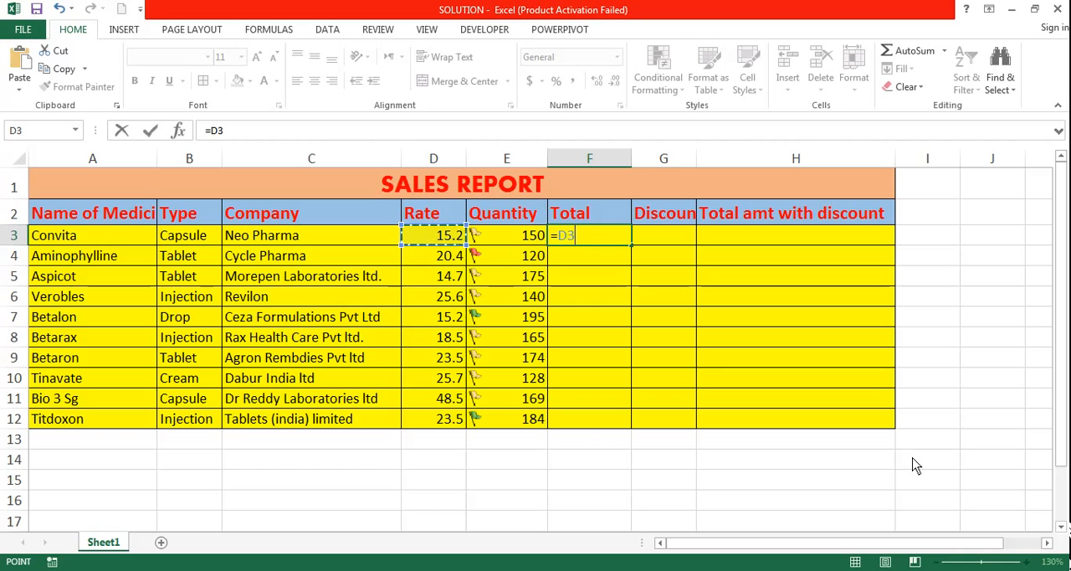
type("*")
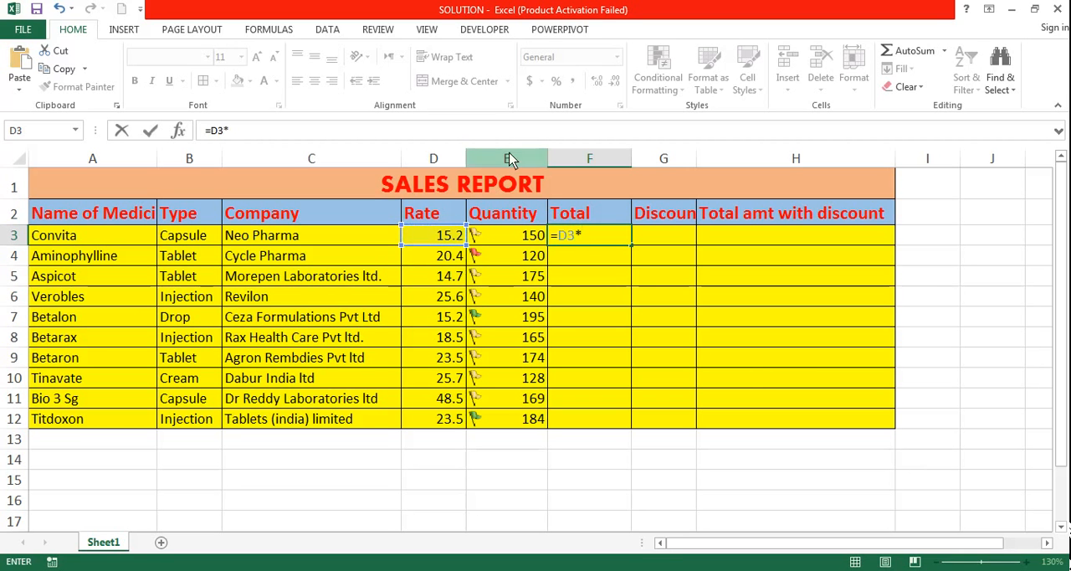
left_click(513, 238)
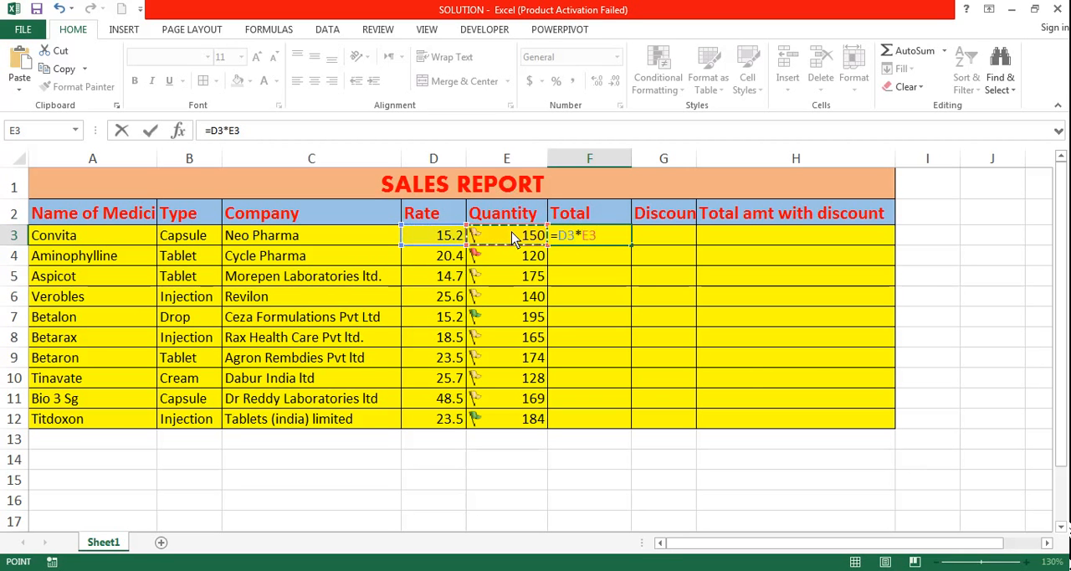
key("Return")
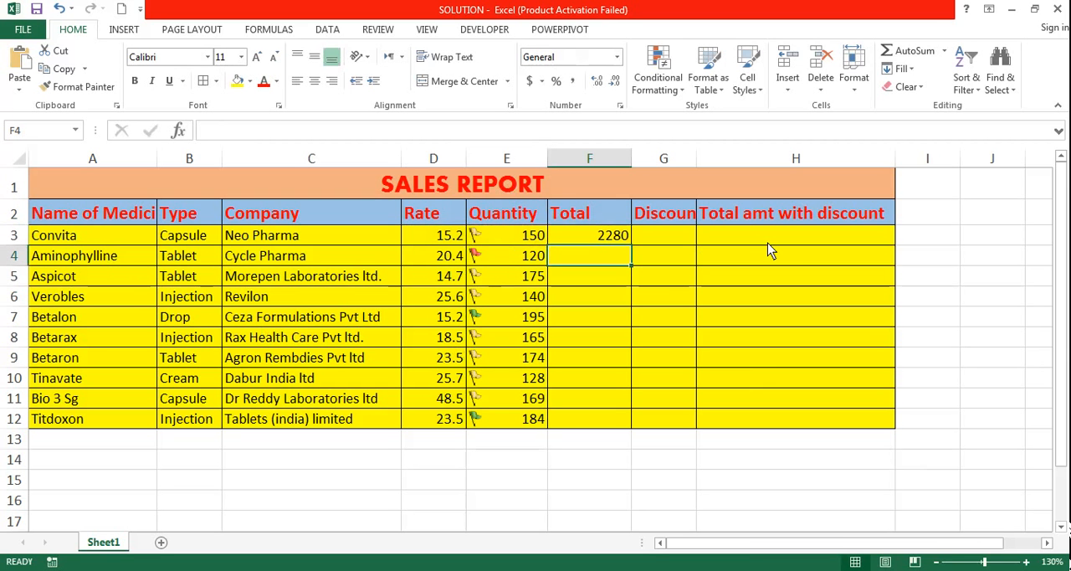
left_click(602, 243)
left_click_drag(631, 246, 633, 436)
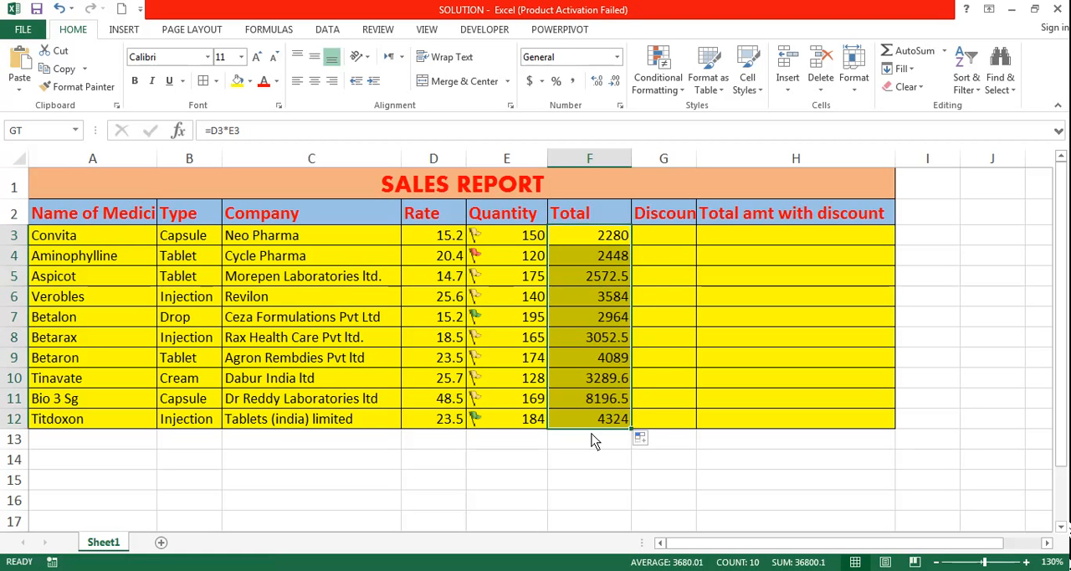
Fill the table data A3:H12 with the theme color Blue, Accent 1, Lighter 80%.
left_click_drag(72, 234, 775, 418)
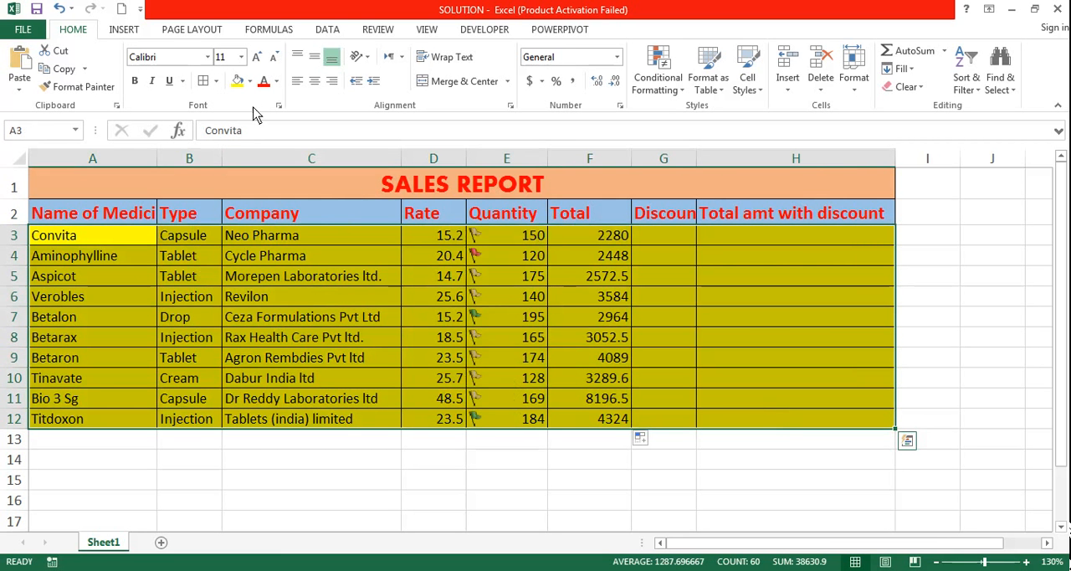
left_click(249, 80)
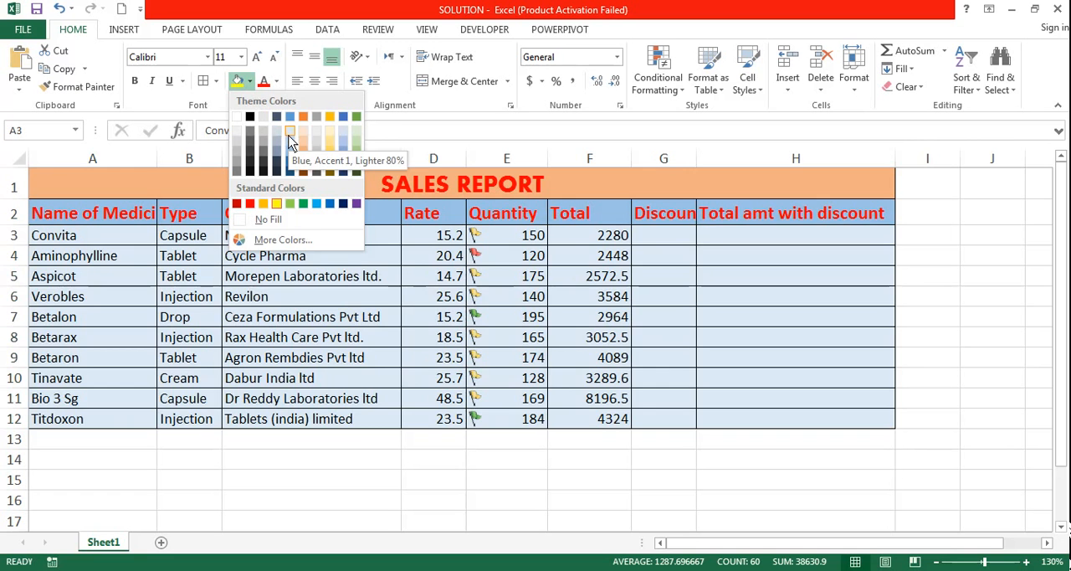
left_click(289, 136)
left_click(699, 260)
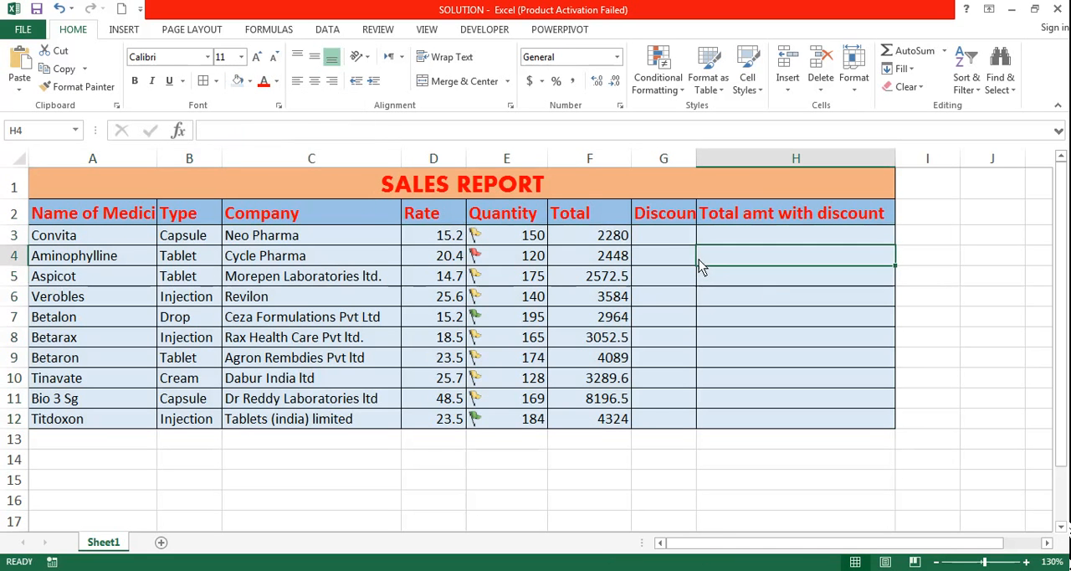
Widen column G to fit the full Discount header, and select the first Discount cell G3.
left_click(660, 240)
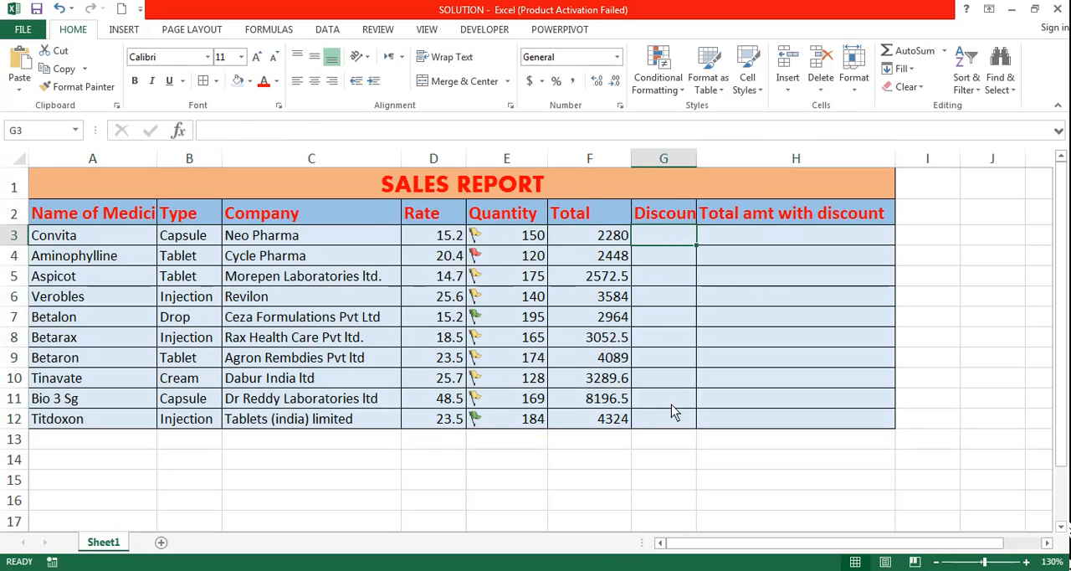
left_click_drag(696, 158, 705, 164)
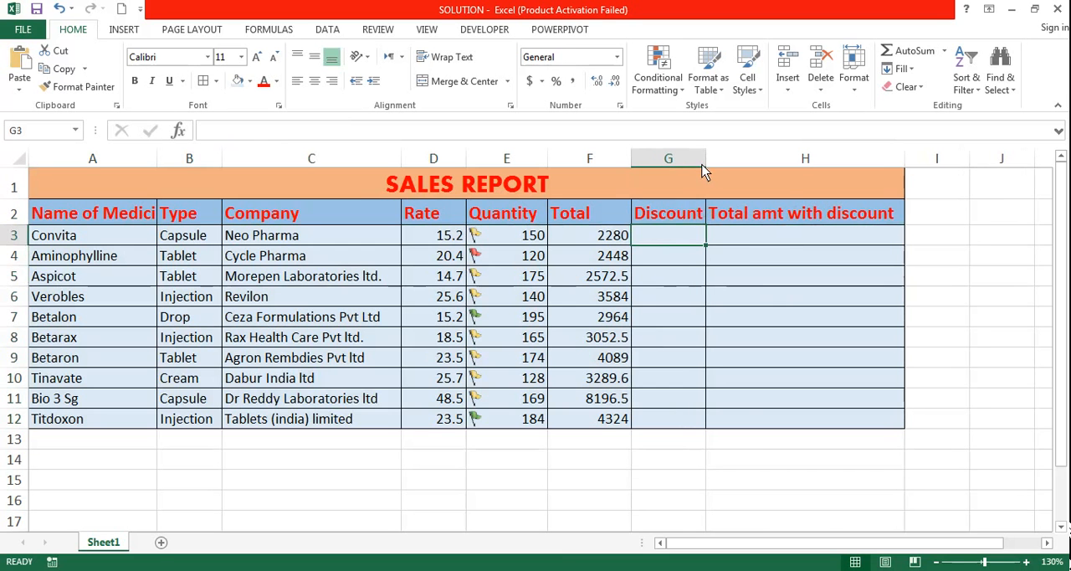
left_click(665, 505)
left_click(671, 221)
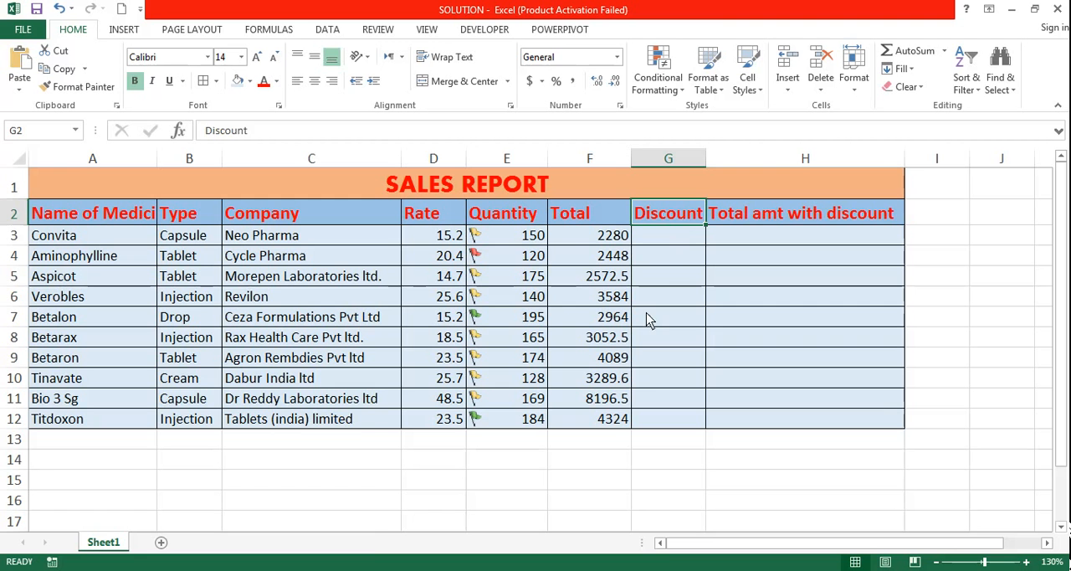
left_click(673, 241)
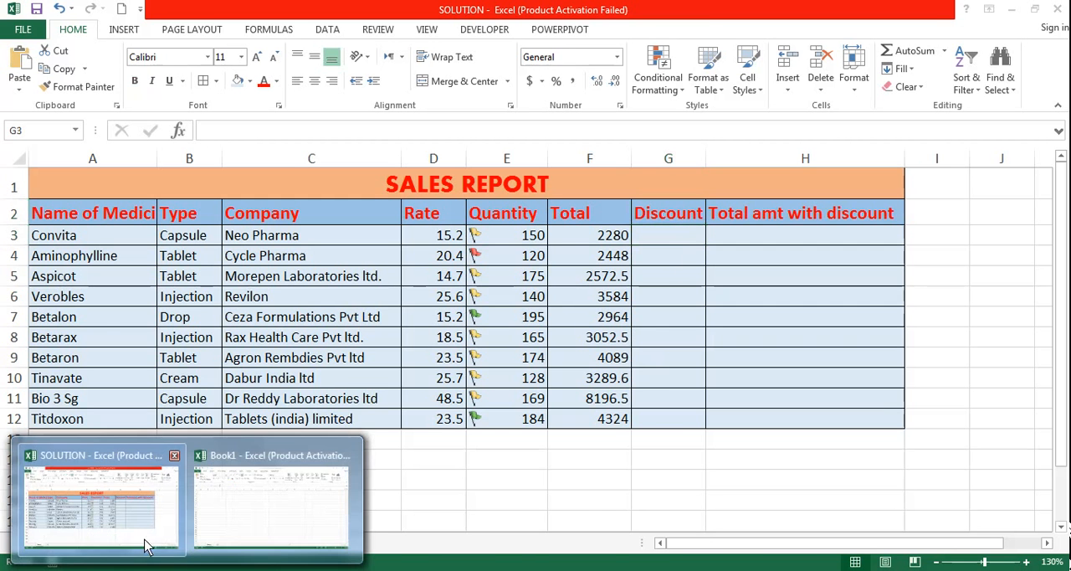
Review task 4 about the discount condition in the Word exam paper, and return to the SOLUTION workbook.
left_click(121, 570)
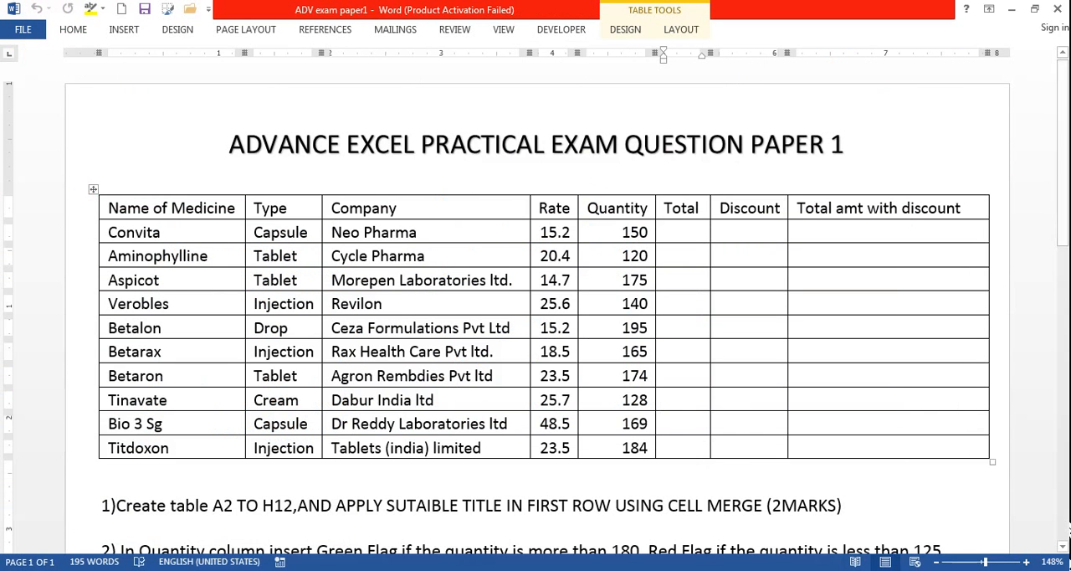
scroll(362, 461, "down", 5)
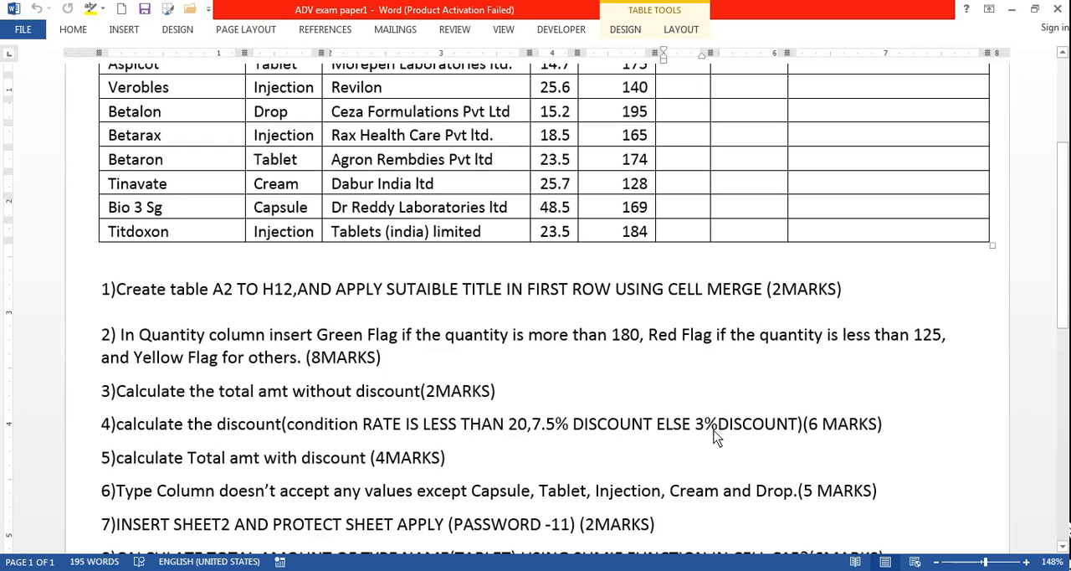
scroll(716, 435, "up", 5)
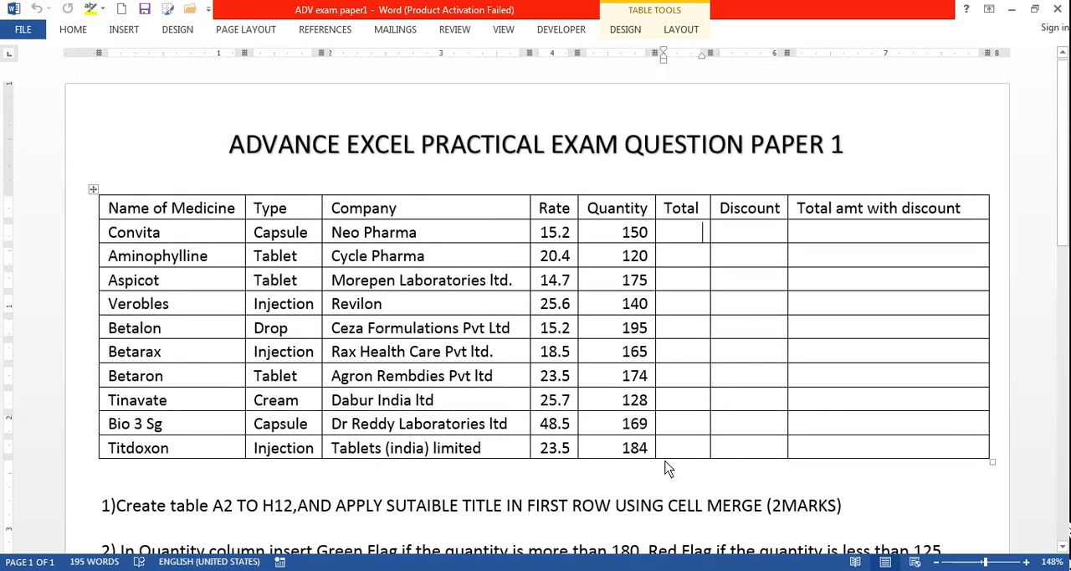
scroll(669, 468, "down", 5)
scroll(586, 417, "down", 1)
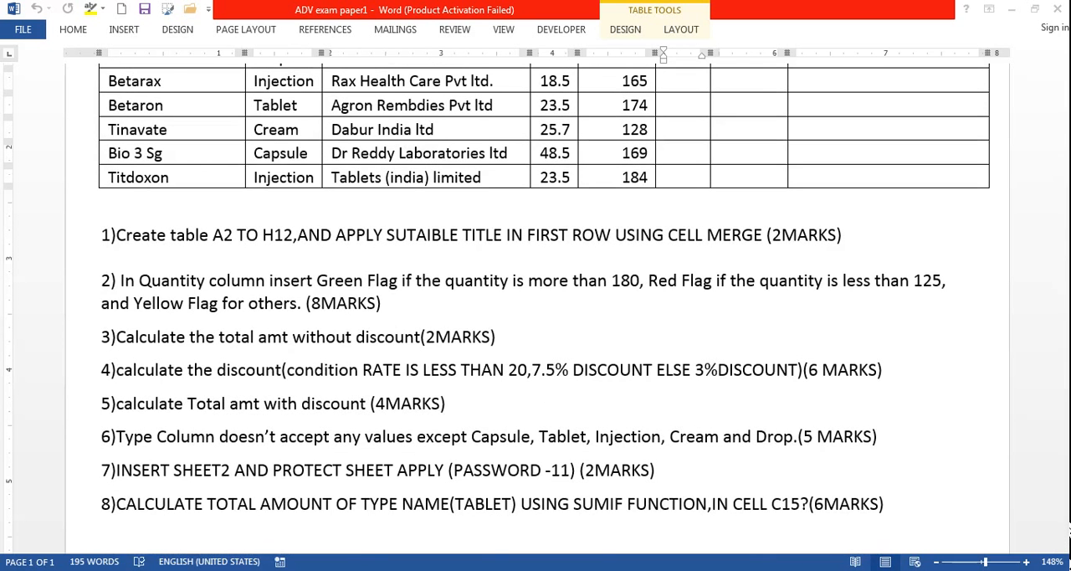
mouse_move(188, 569)
left_click(151, 527)
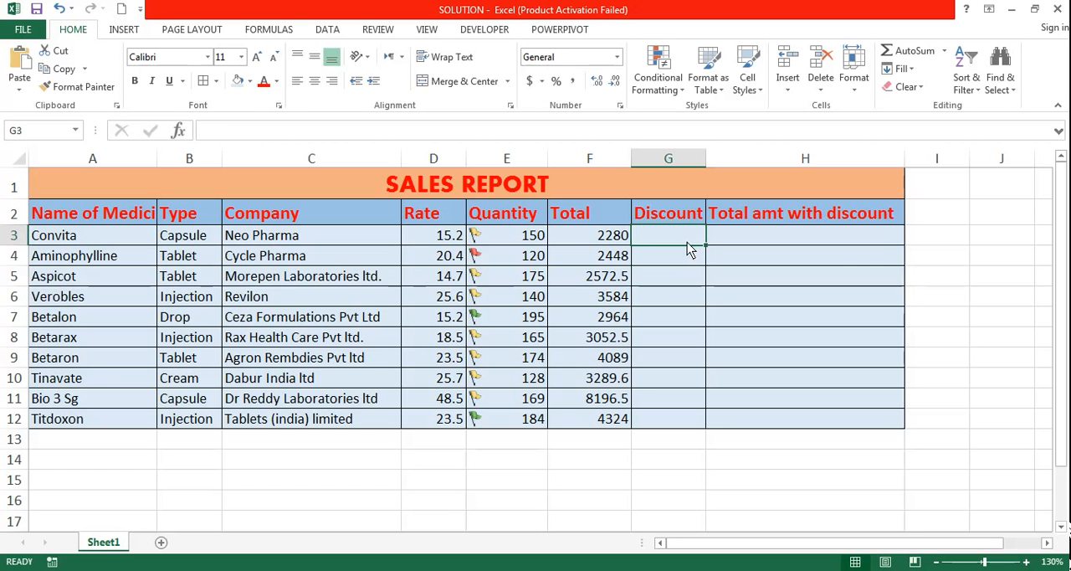
Start an IF formula in Discount cell G3 with the logical test D3>=20.
type("=")
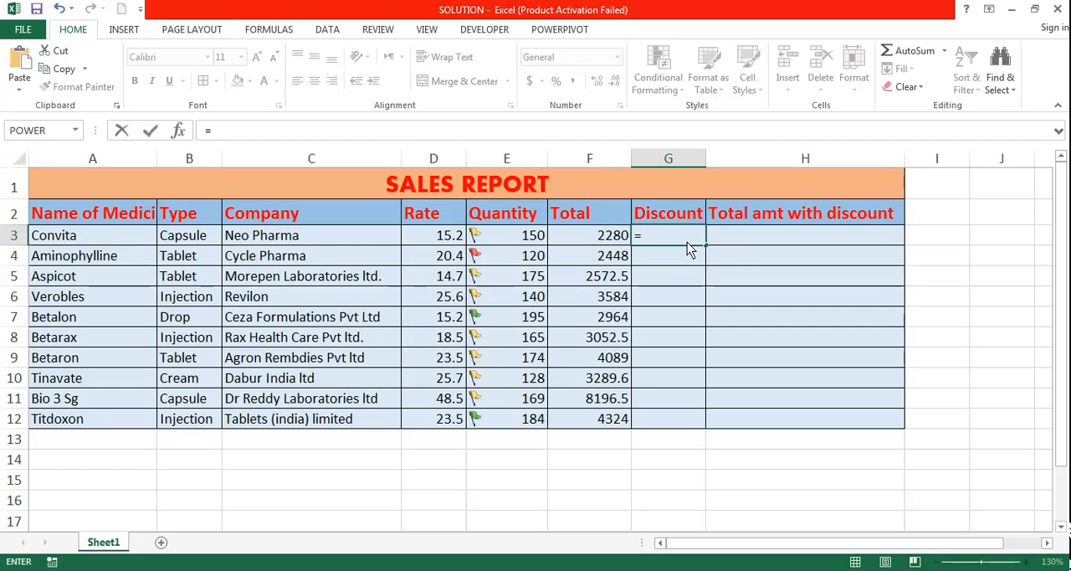
type("I")
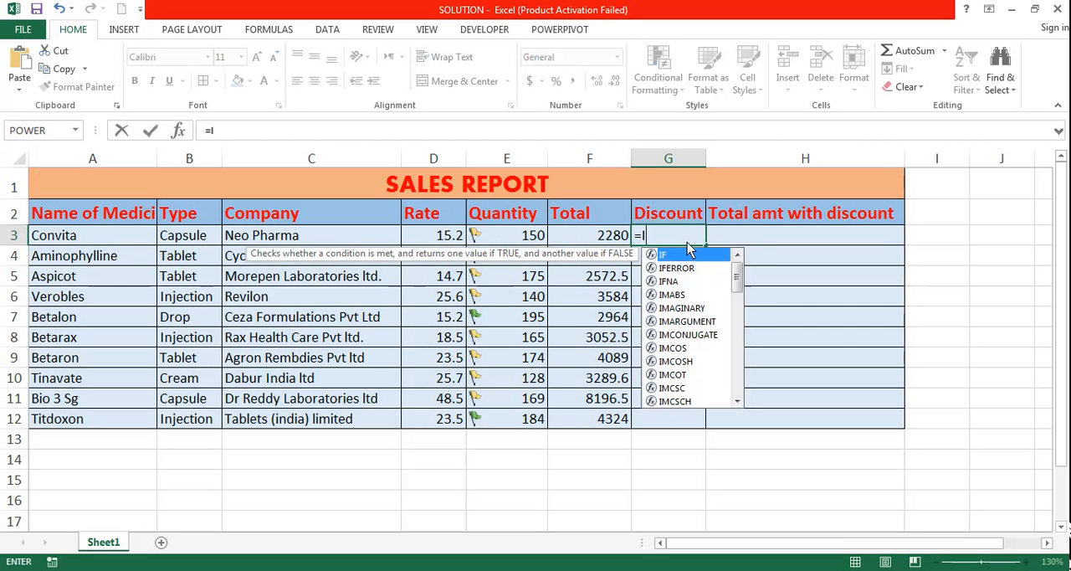
type("F(")
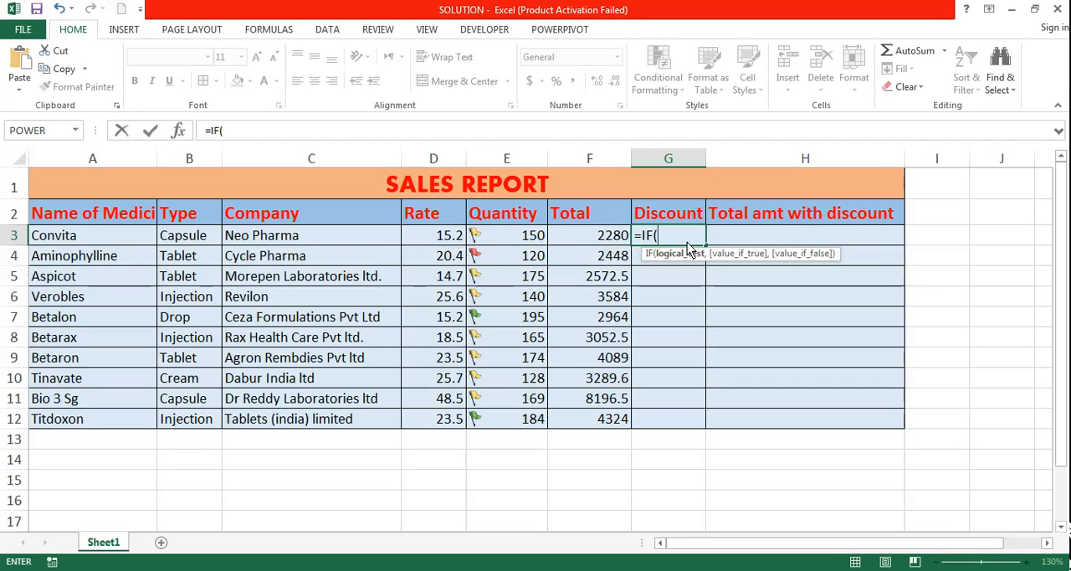
left_click(439, 238)
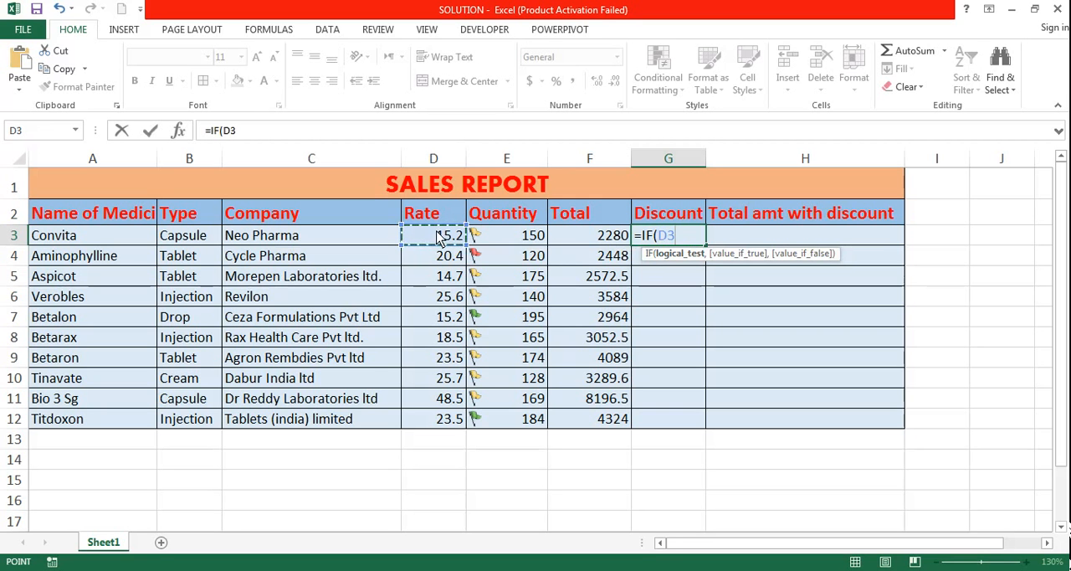
type(">=")
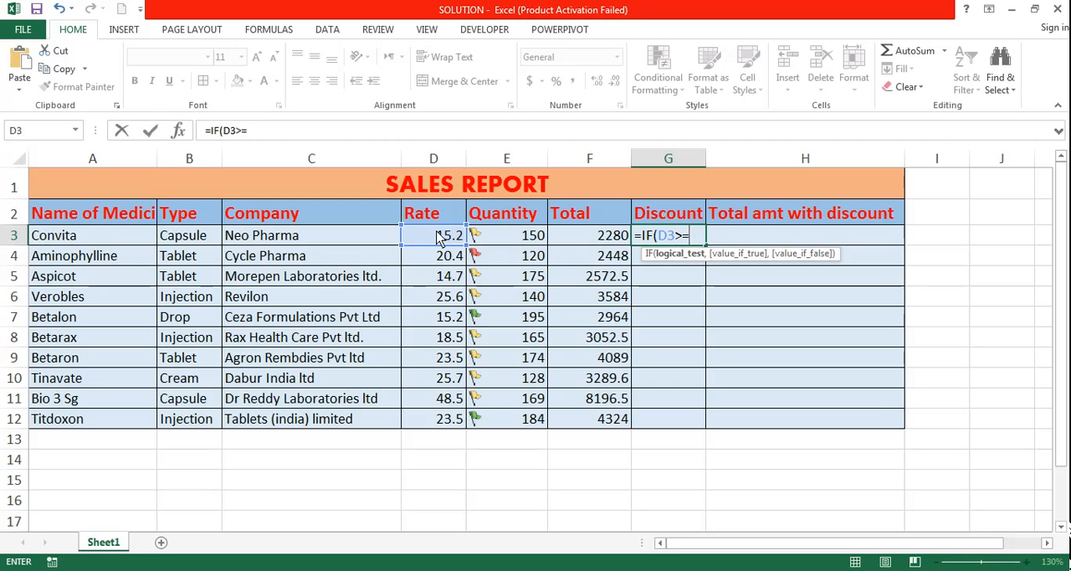
type("20")
Recheck the rate condition of task 4 in the Word exam paper, and change the IF formula's logical test to D3<20.
mouse_move(191, 563)
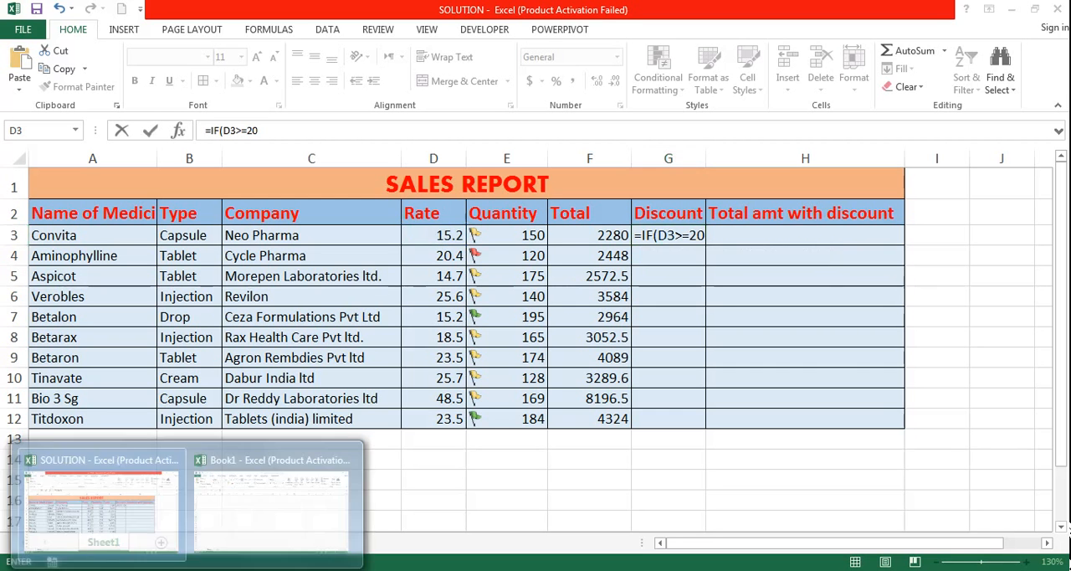
left_click(311, 563)
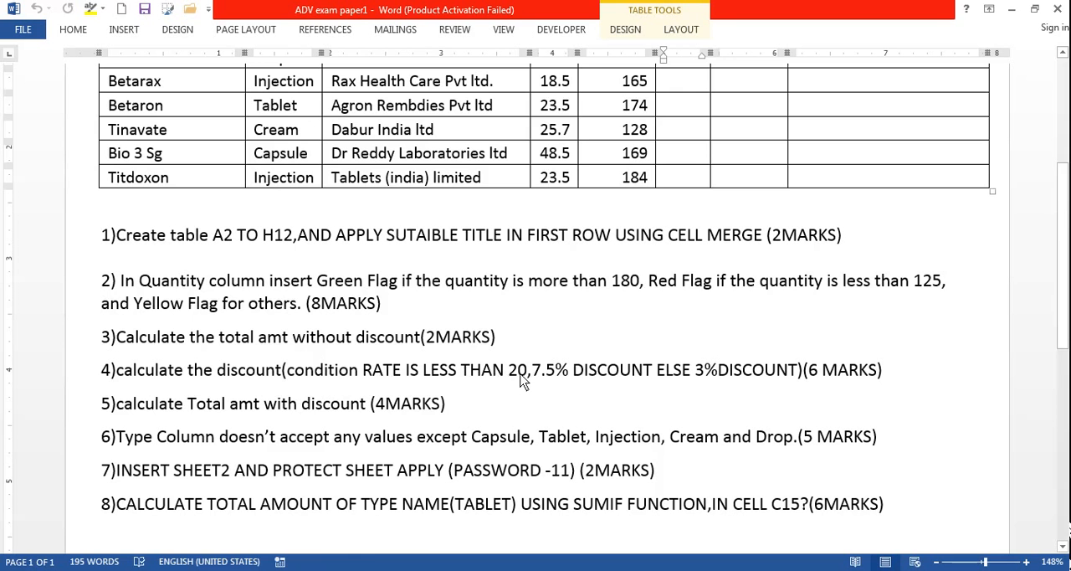
mouse_move(185, 563)
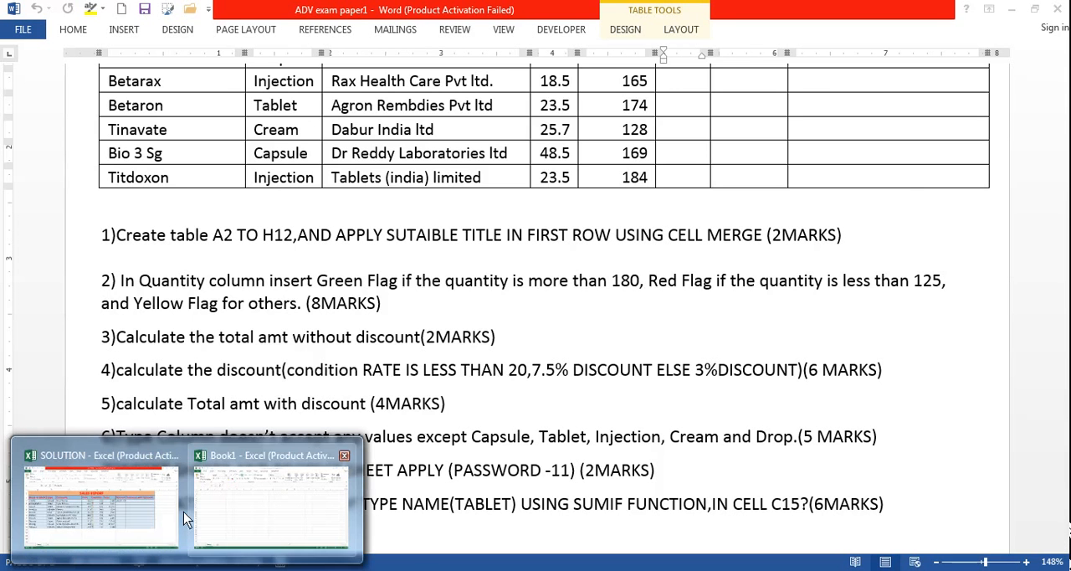
left_click(186, 519)
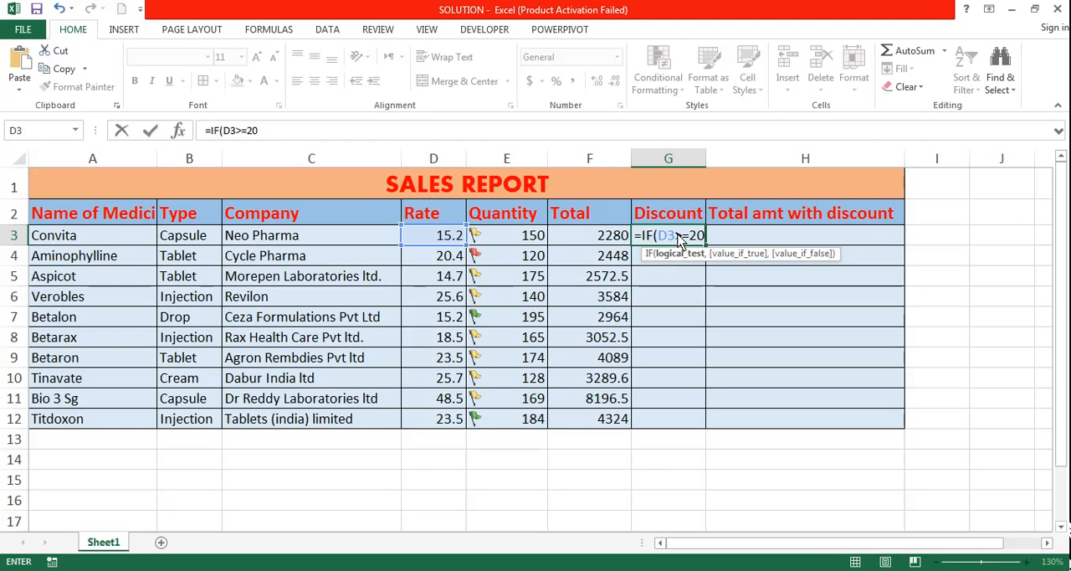
left_click_drag(676, 236, 690, 241)
type("<20")
key("Delete")
key("Delete")
Enter "7.5%" as the IF formula's value if true, and check the else discount in the Word exam paper.
type(",\"")
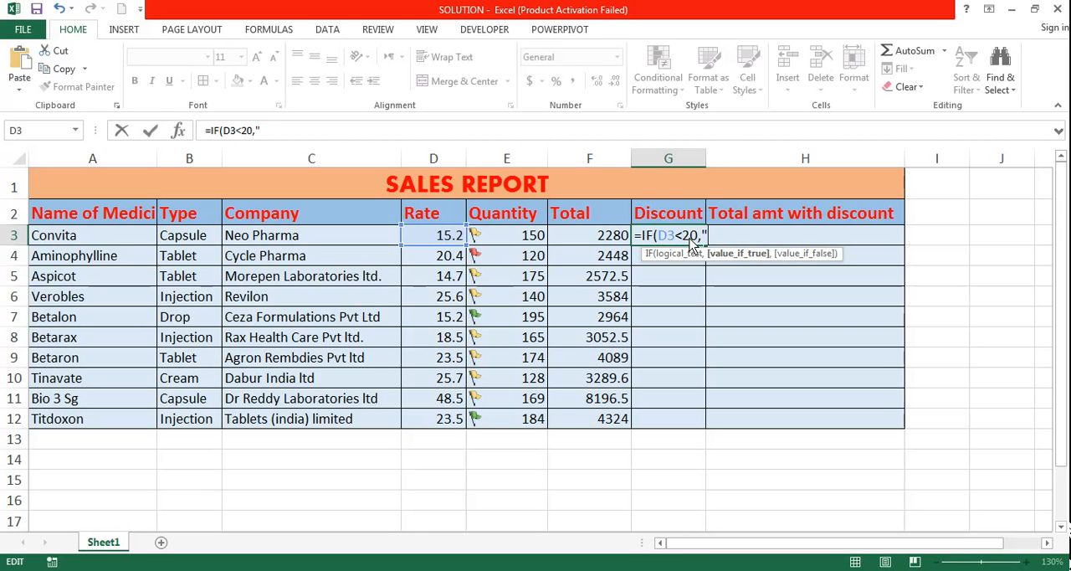
type("7.5%")
mouse_move(206, 559)
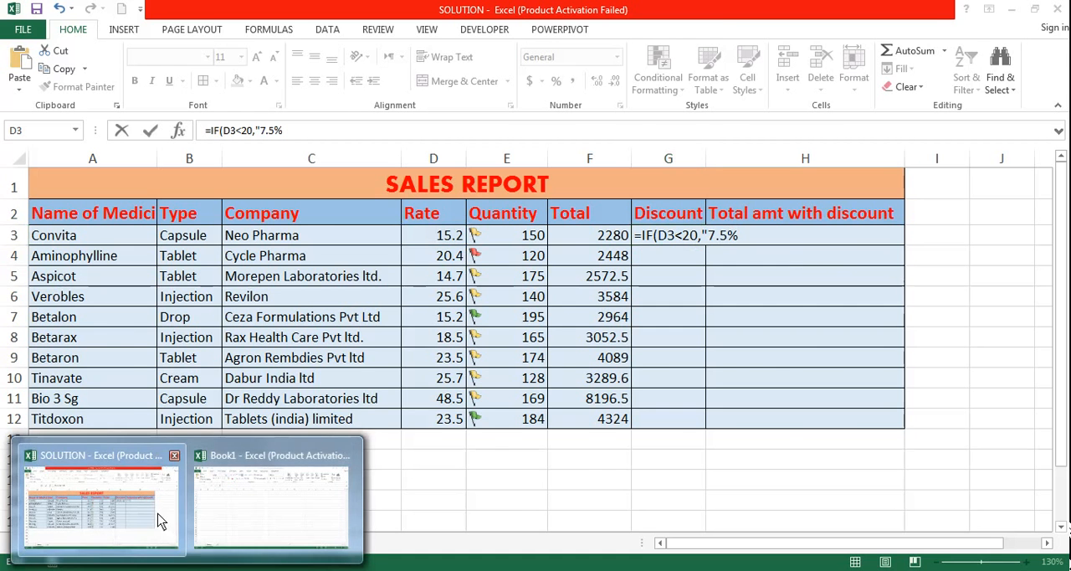
left_click(236, 569)
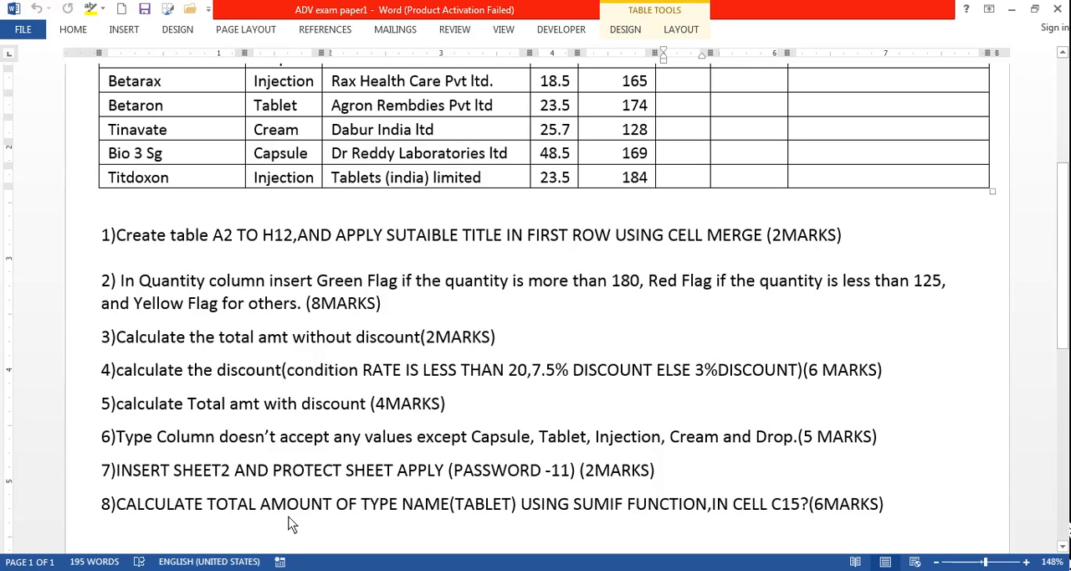
mouse_move(209, 569)
left_click(101, 497)
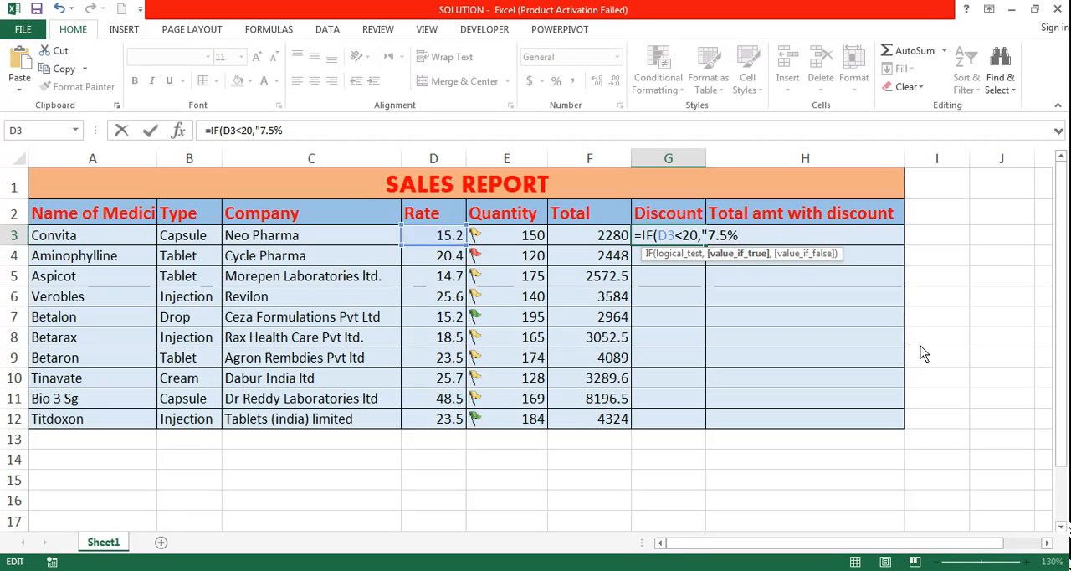
Complete the G3 formula as =IF(D3<20,"7.5%","3%"), and fill it down the Discount column to G12.
type("\",")
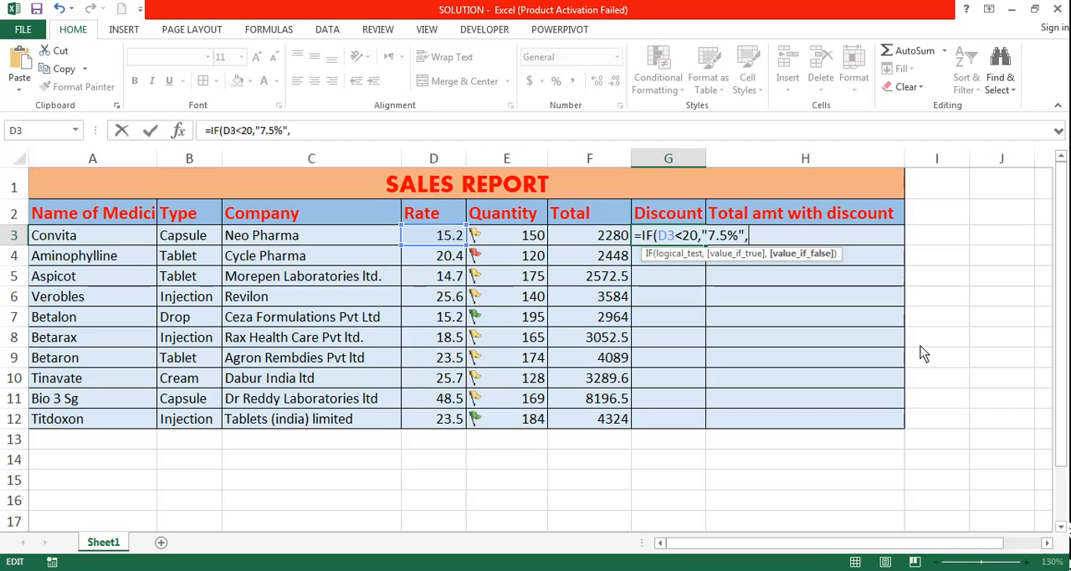
type("\"3%\")")
key("Return")
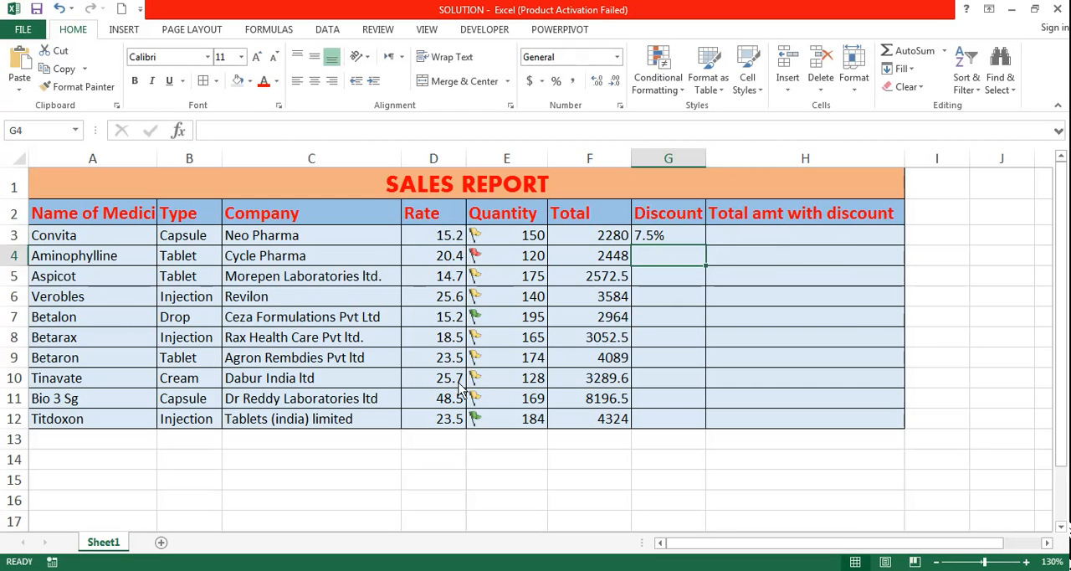
left_click(687, 236)
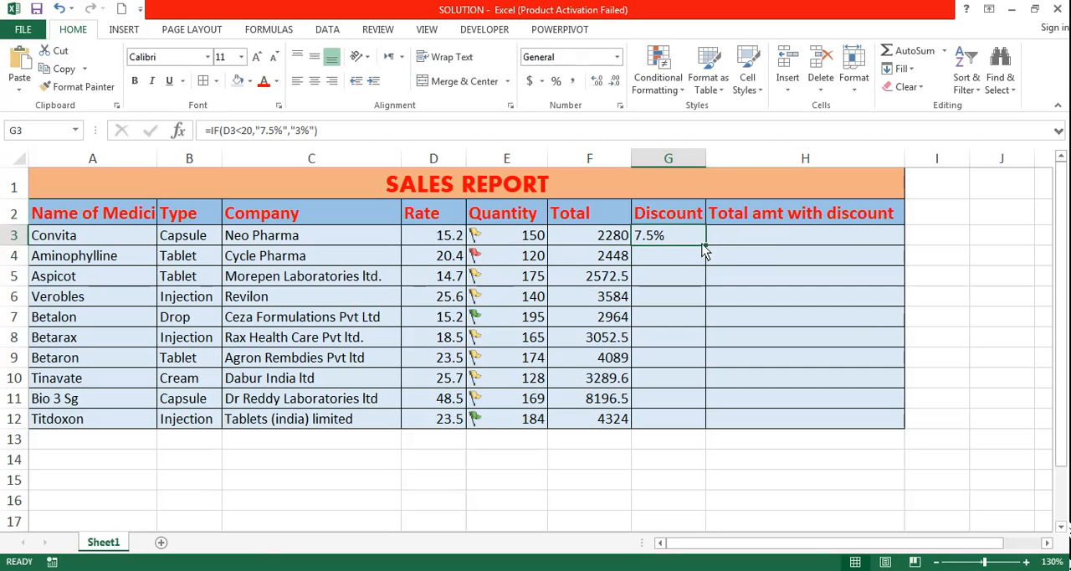
double_click(706, 246)
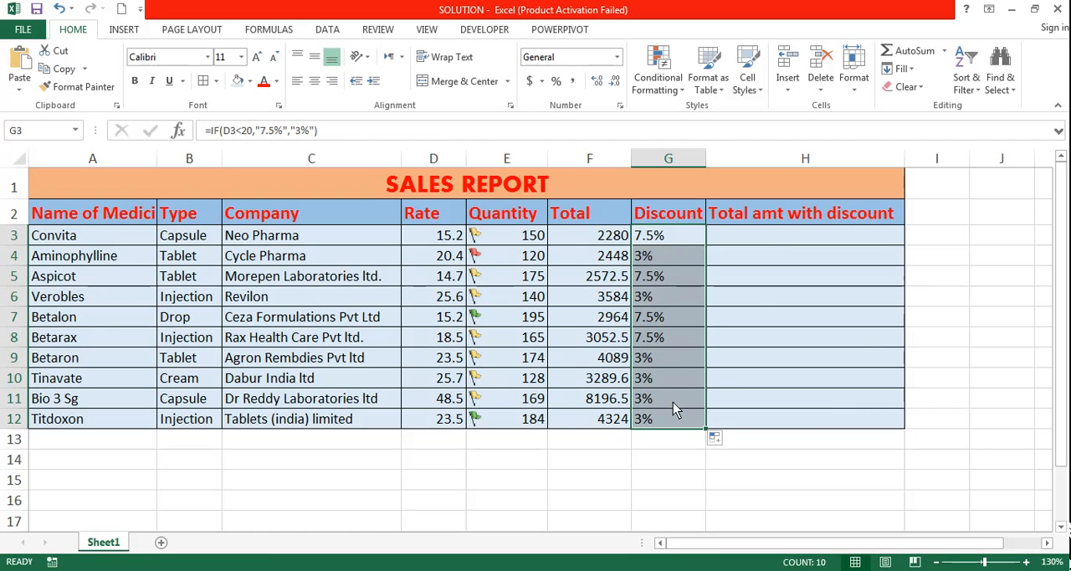
Review the discount formula in G3, and read task 5 in the Word exam paper before returning to the SOLUTION workbook.
left_click(780, 238)
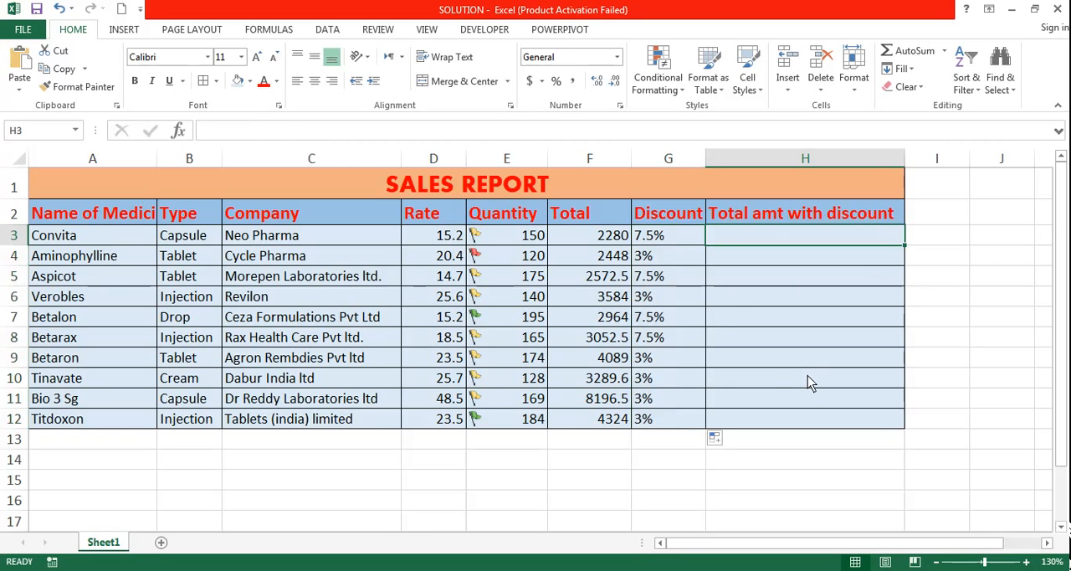
left_click(675, 238)
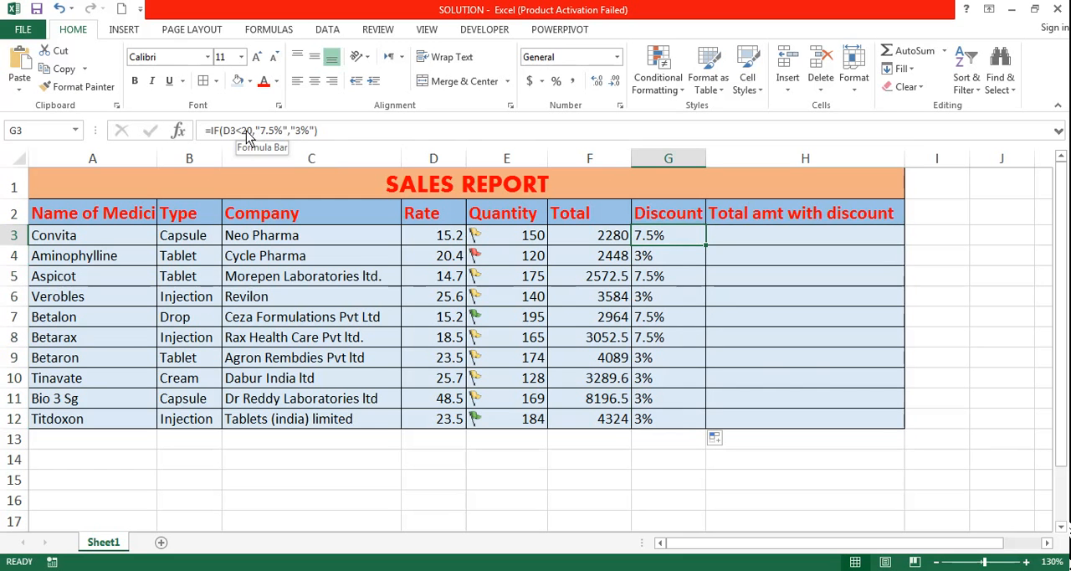
left_click(833, 238)
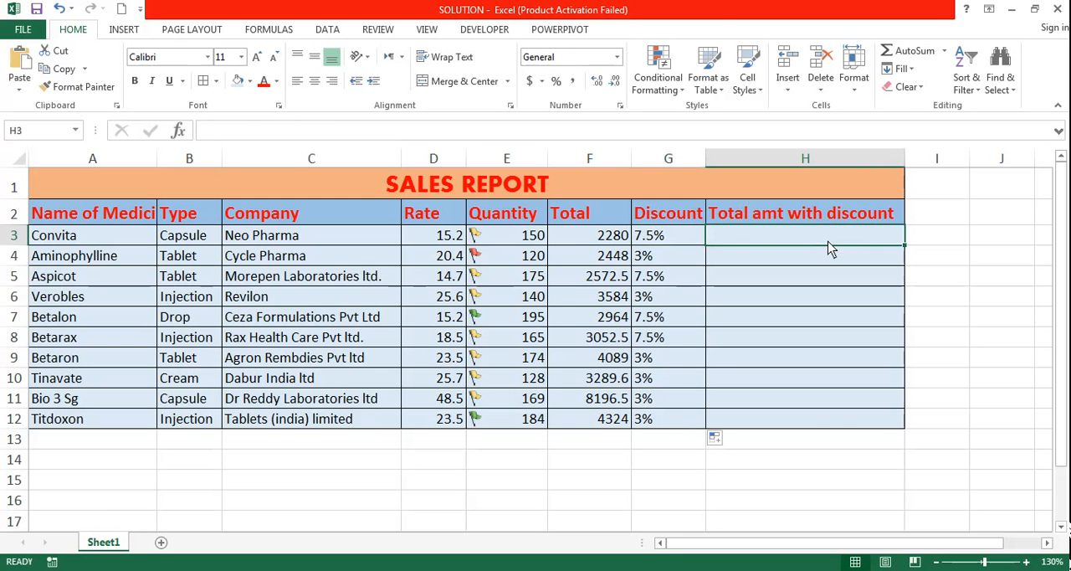
key("alt+Tab")
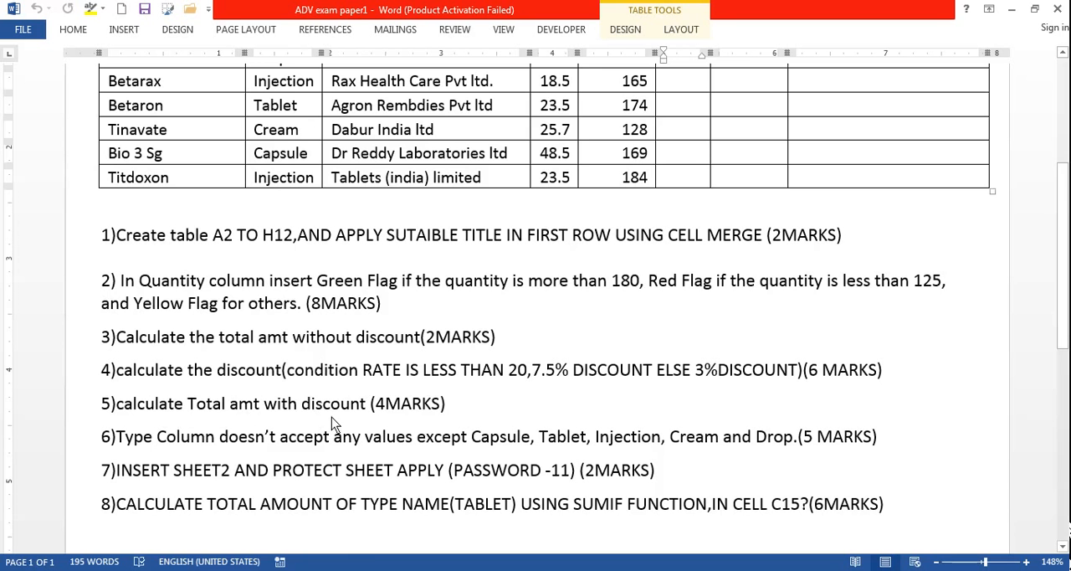
mouse_move(185, 567)
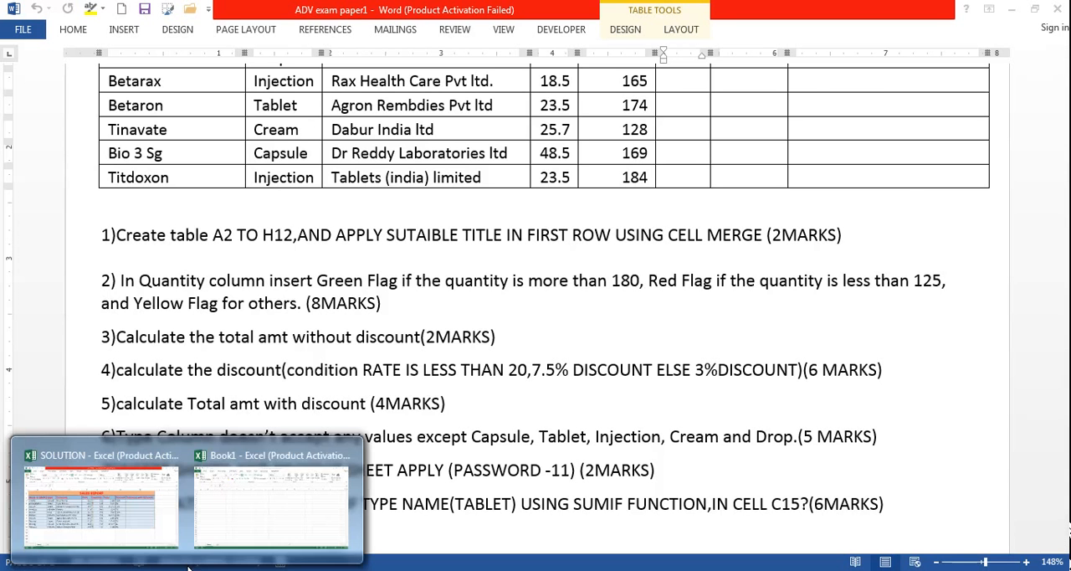
left_click(186, 516)
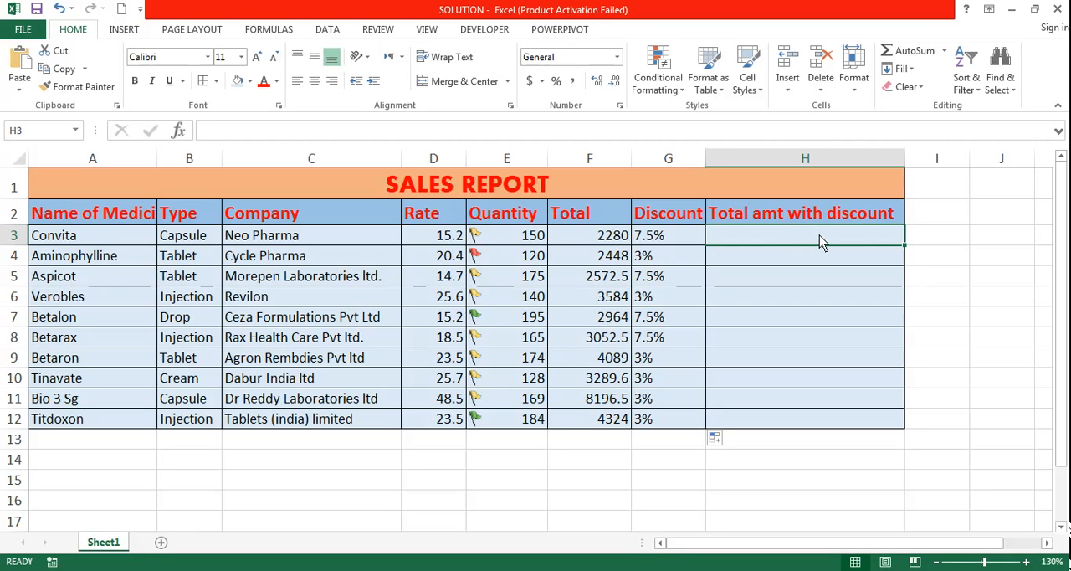
Enter the formula =F3-(F3*G3) in H3 to calculate the total amount with discount.
type("=")
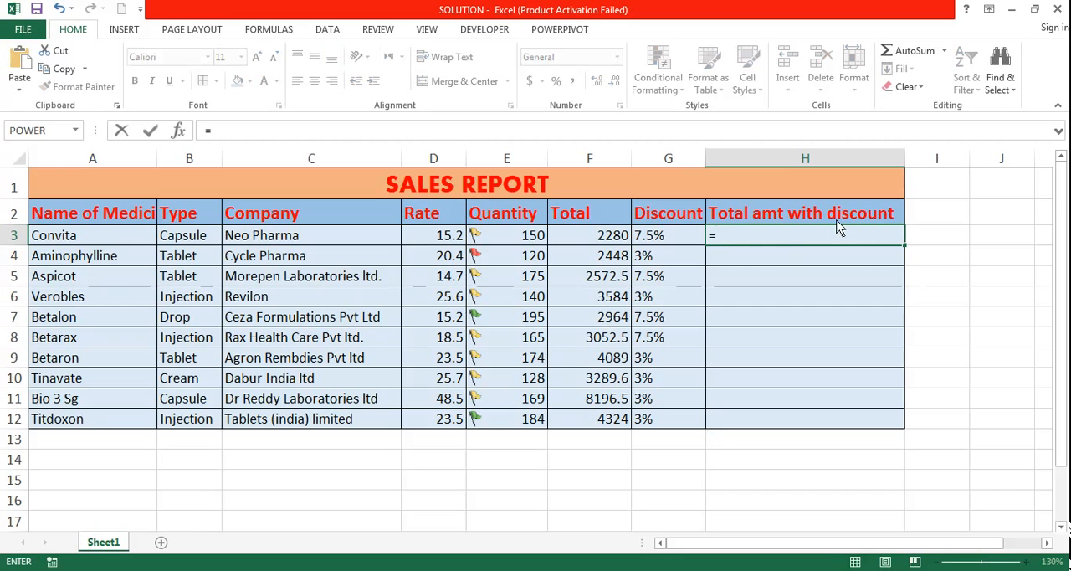
key("Left")
key("Left")
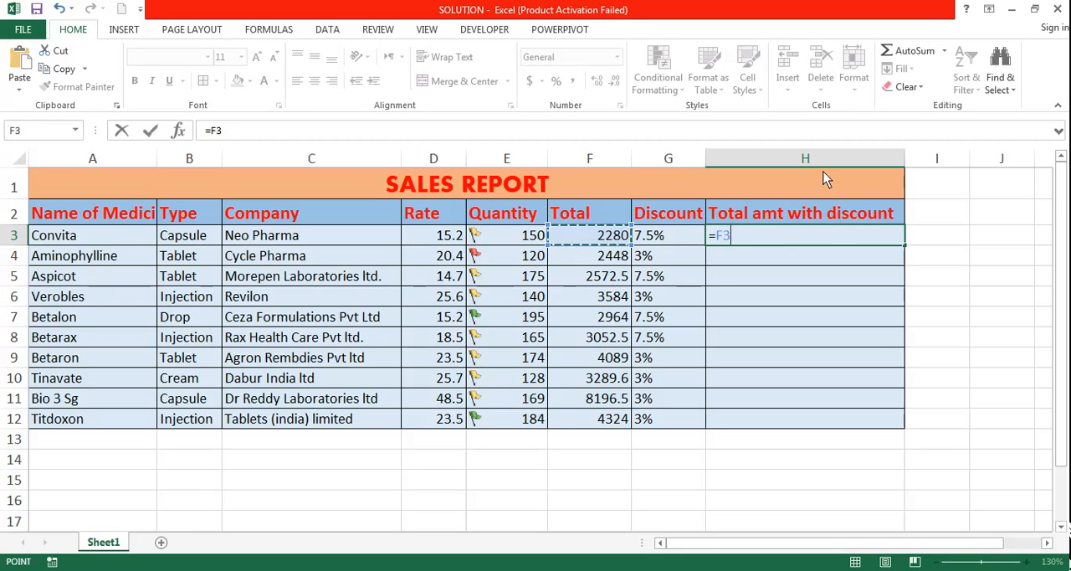
type("-(")
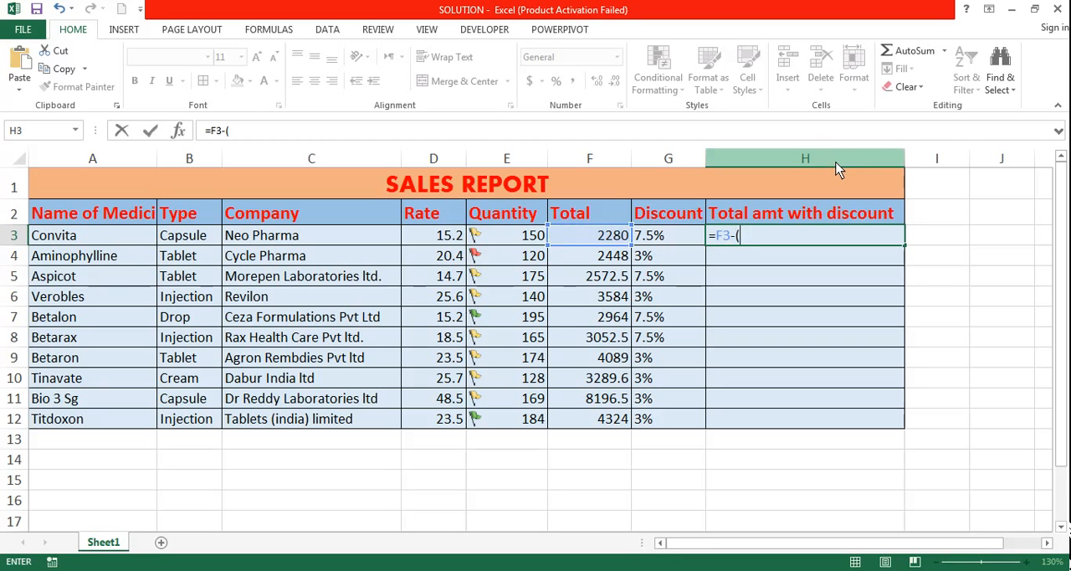
left_click(613, 238)
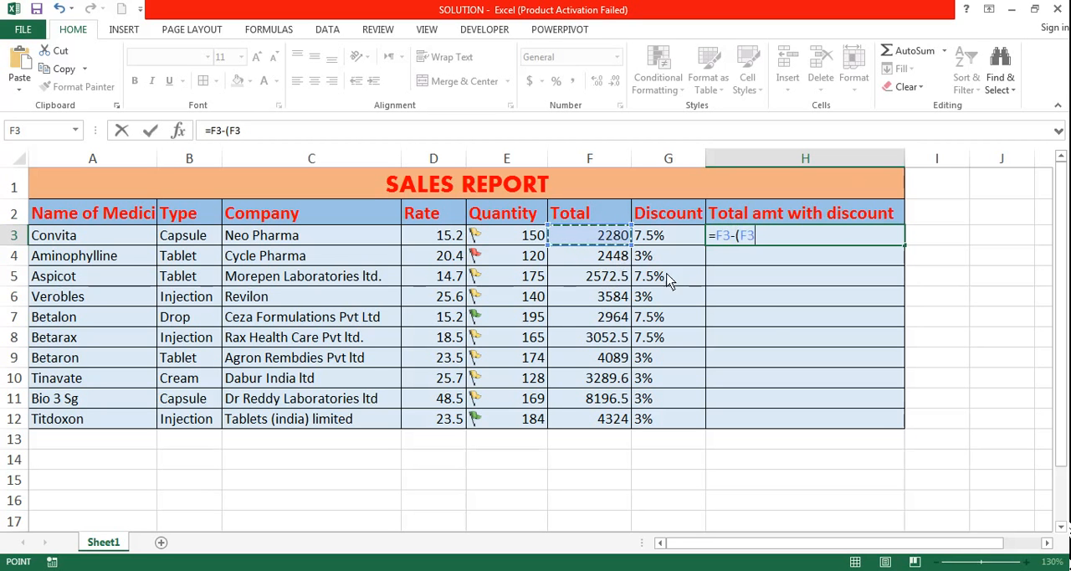
type("*")
left_click(681, 238)
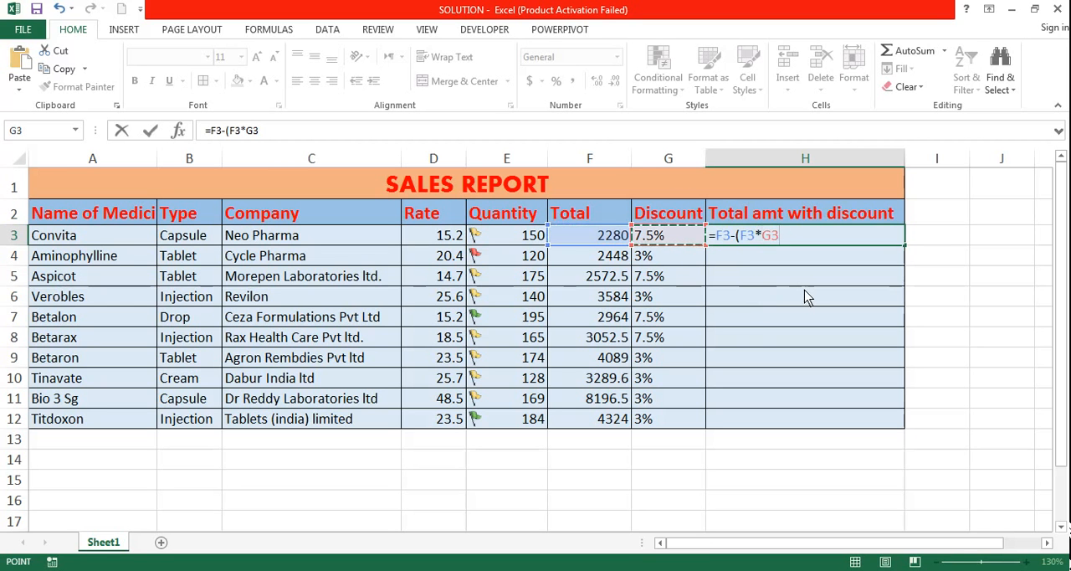
type(")")
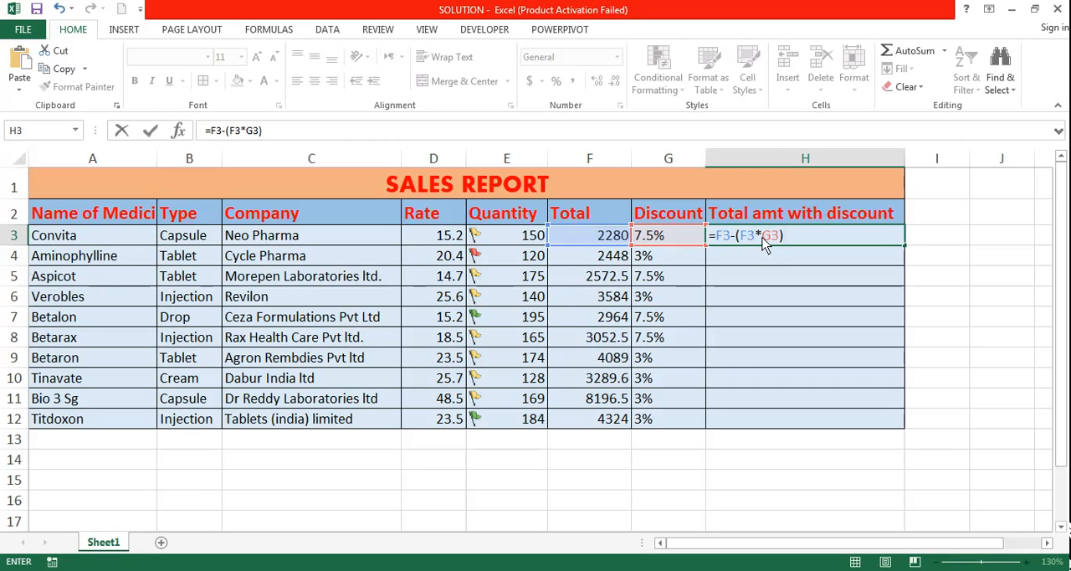
key("Return")
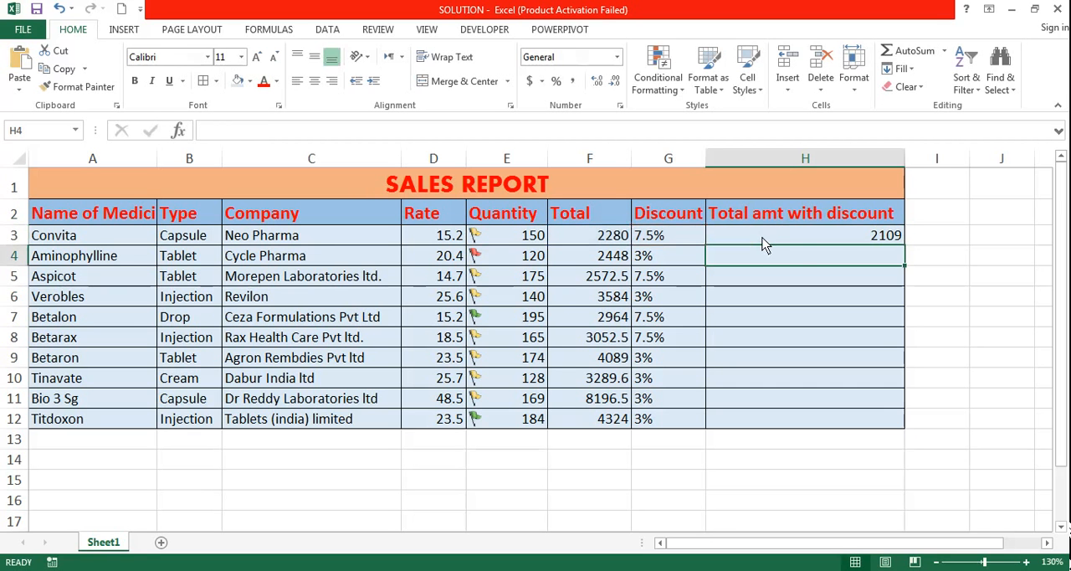
Fill the H3 formula down the Total amt with discount column to H12.
left_click(858, 239)
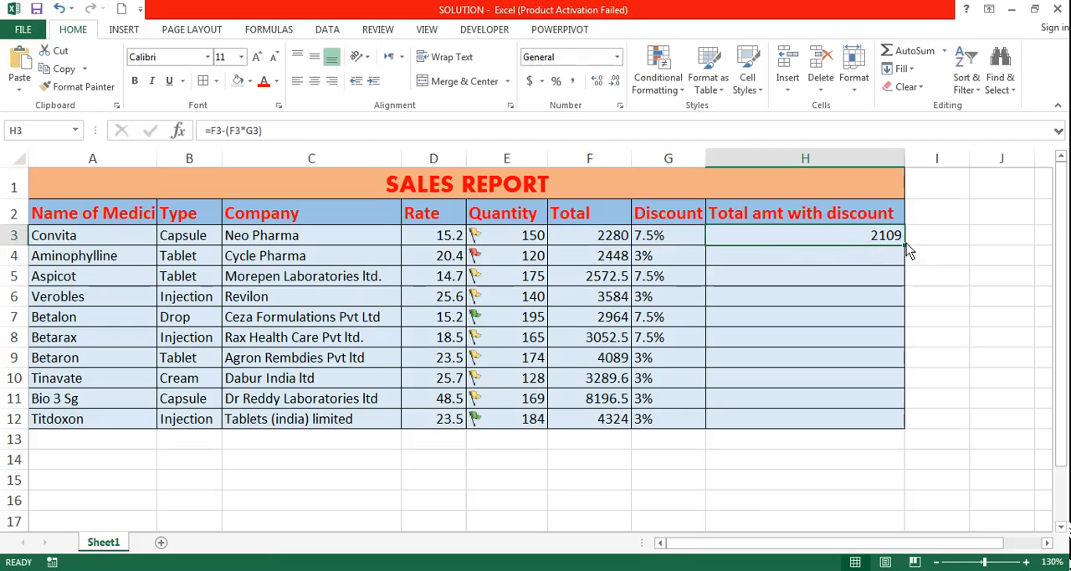
left_click_drag(904, 244, 910, 425)
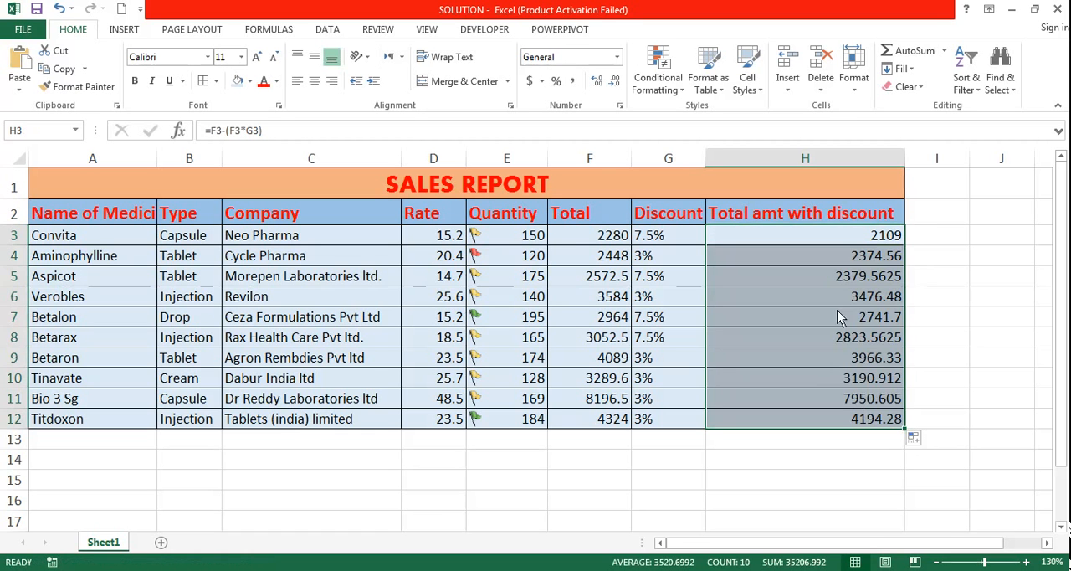
left_click(810, 480)
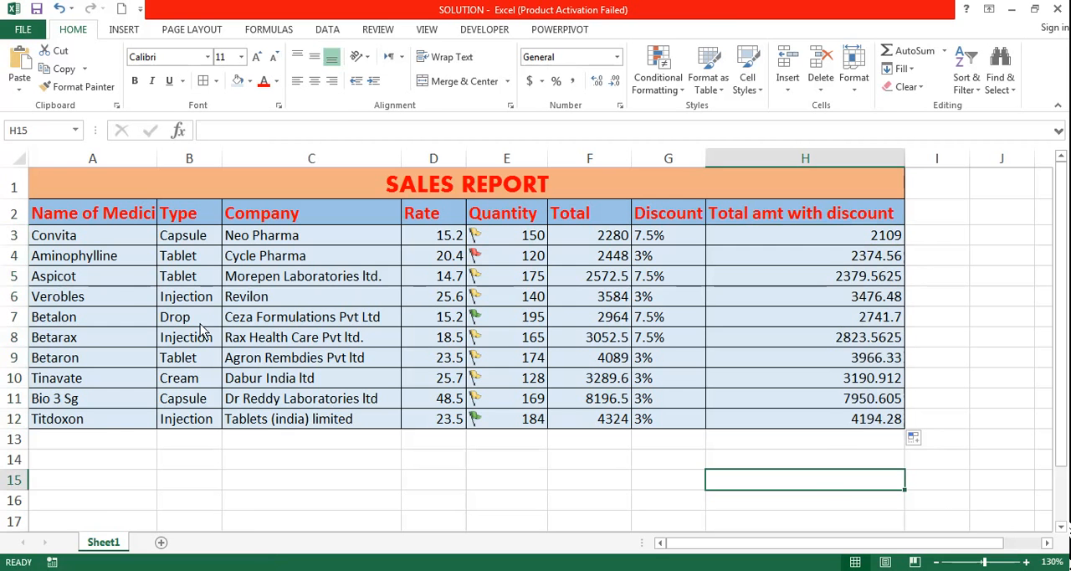
Read task 6 in the Word exam paper about the allowed Type values, and return to the Type column in the SOLUTION workbook.
key("alt+Tab")
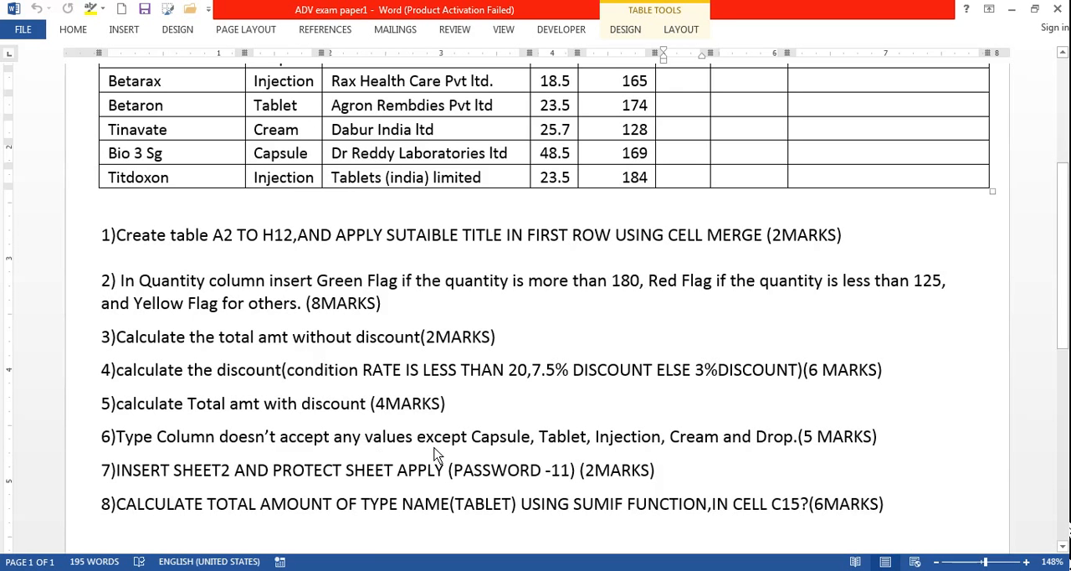
mouse_move(201, 552)
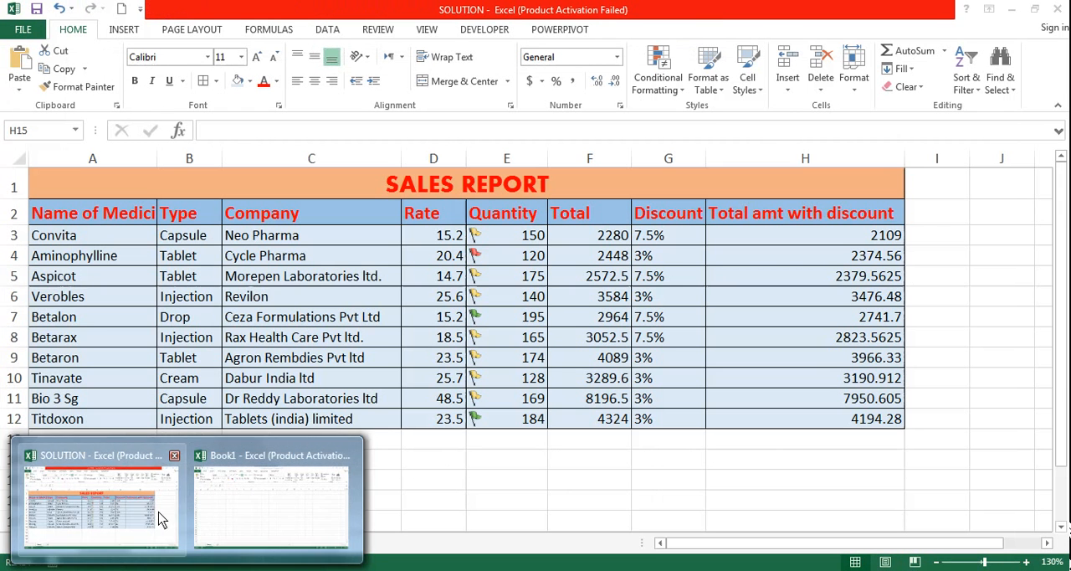
left_click(161, 517)
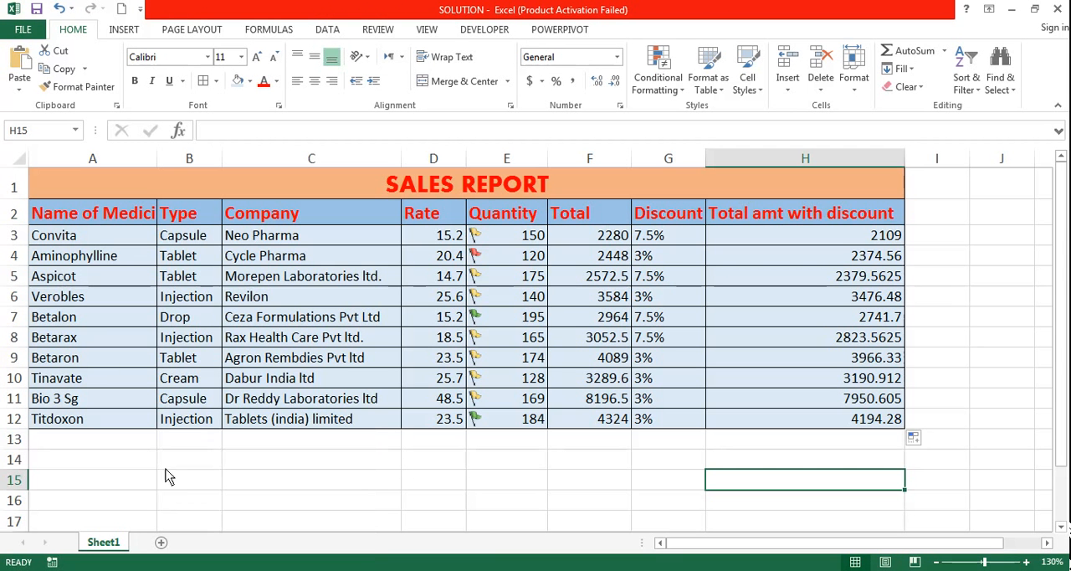
left_click(186, 236)
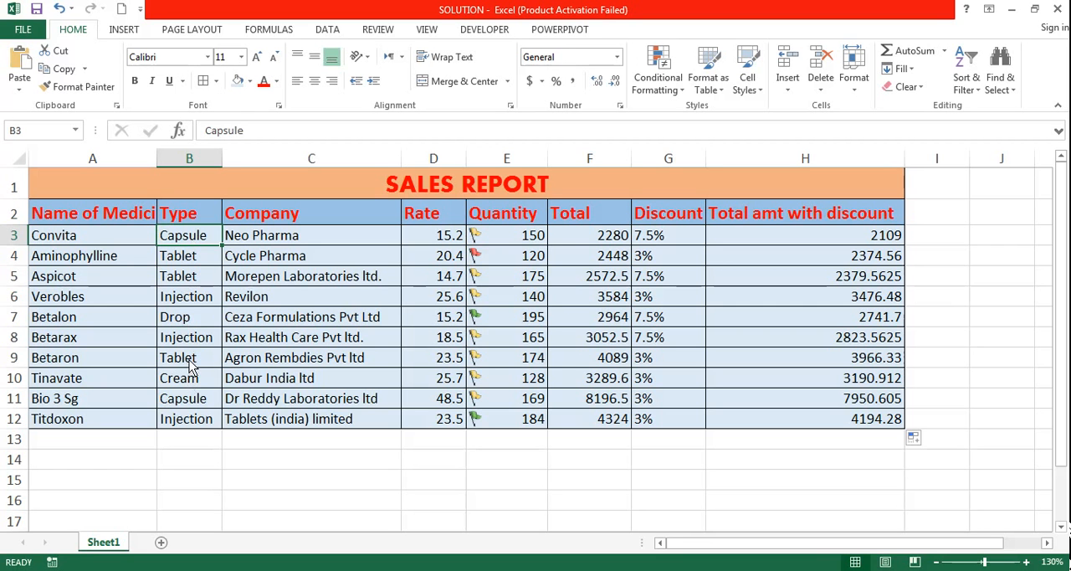
Copy the Tablet, Cream, Capsule and Injection entries from B9:B12 to the empty cells starting at K3.
left_click_drag(194, 361, 193, 422)
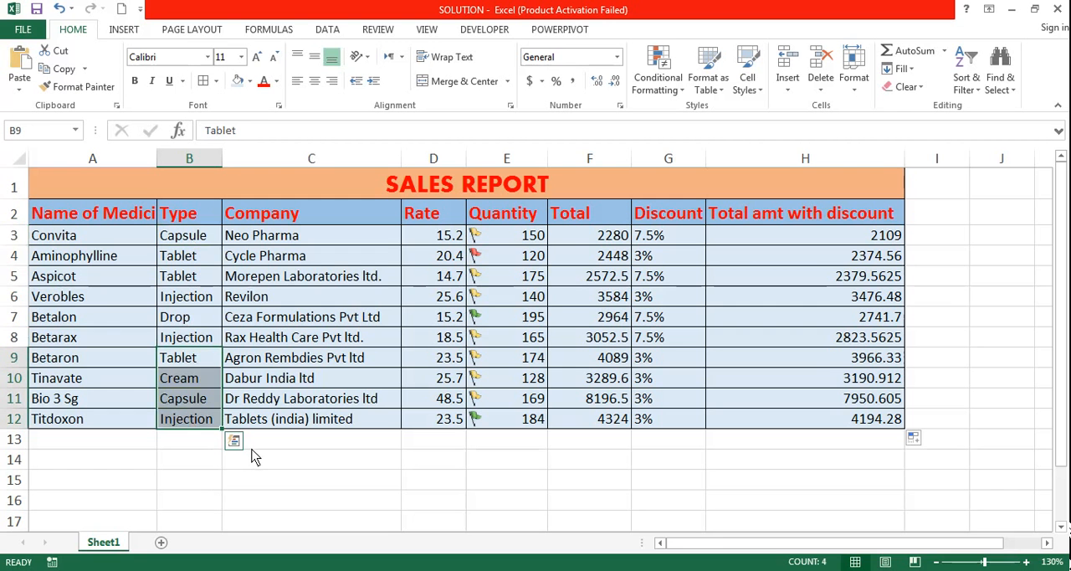
key("ctrl+c")
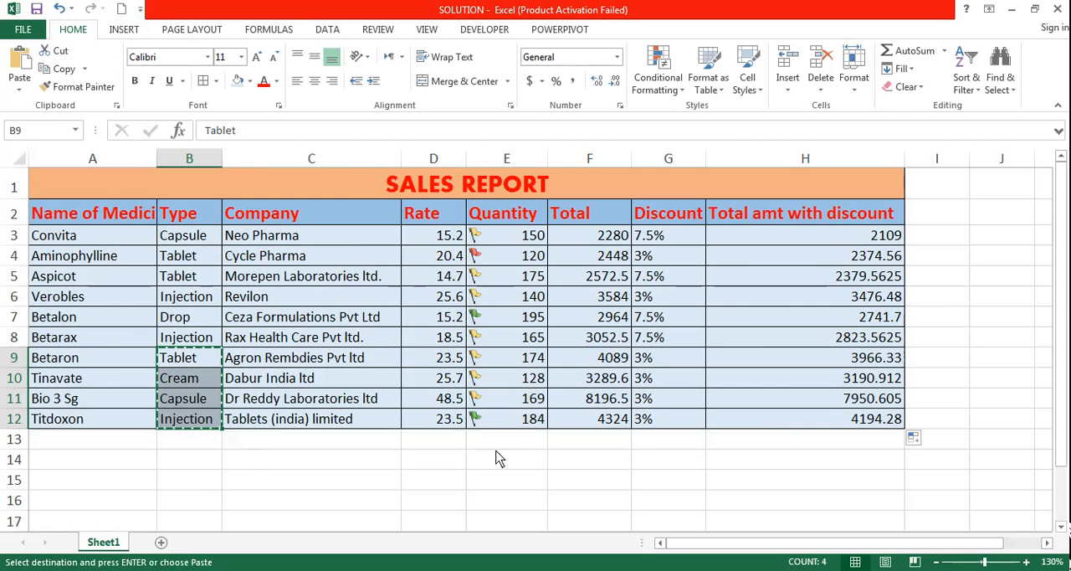
left_click(1046, 542)
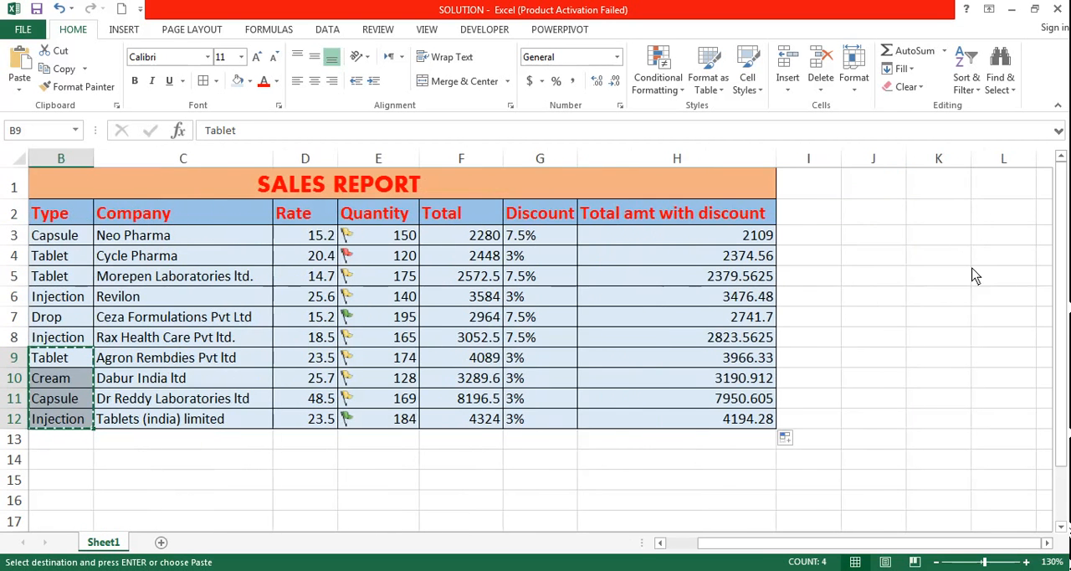
left_click(960, 245)
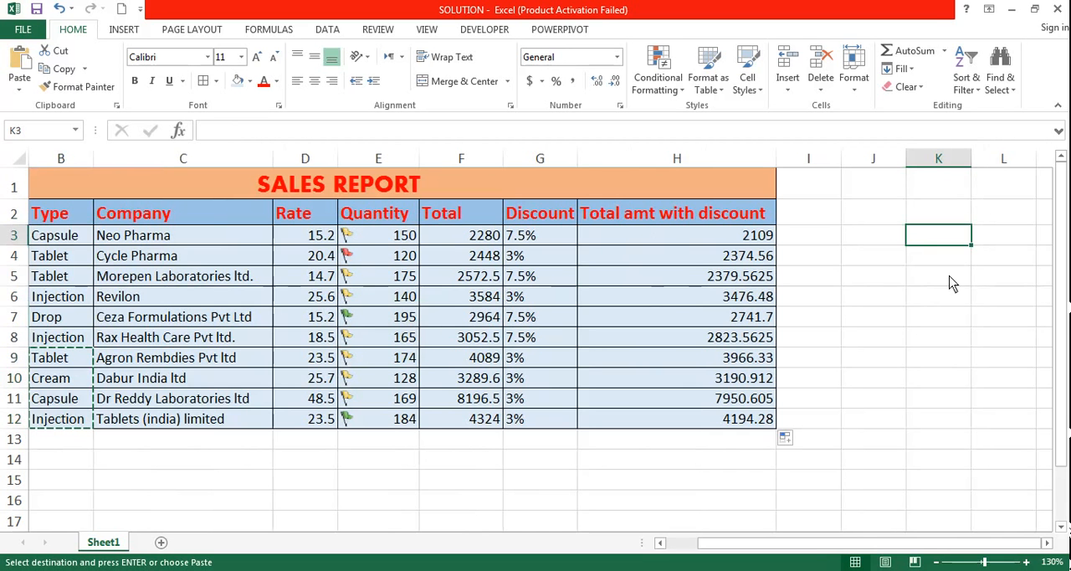
key("ctrl+v")
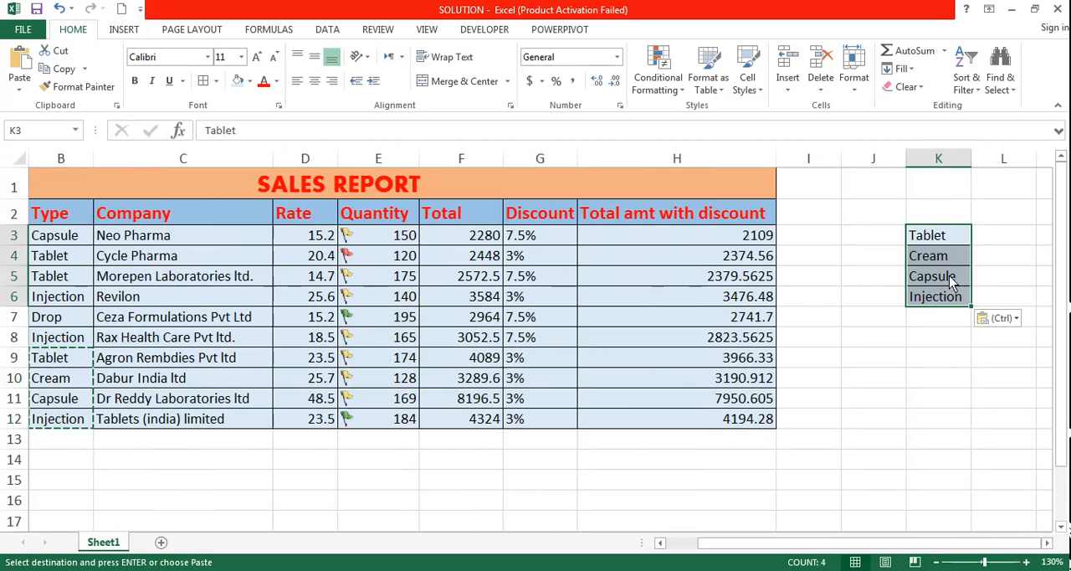
Copy the Drop entry from B7 into K7 below the other type values.
left_click(64, 325)
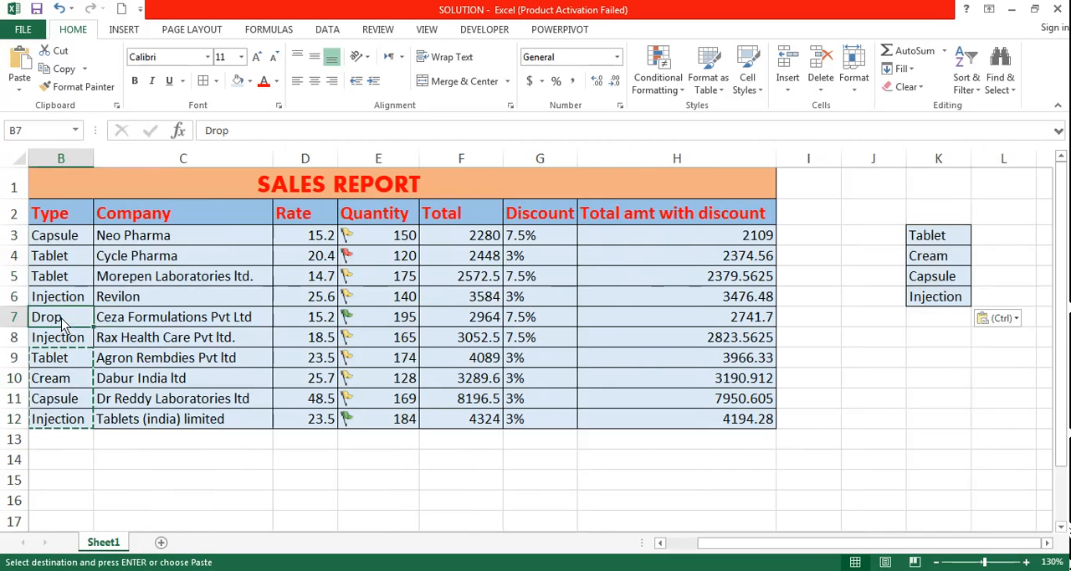
key("ctrl+c")
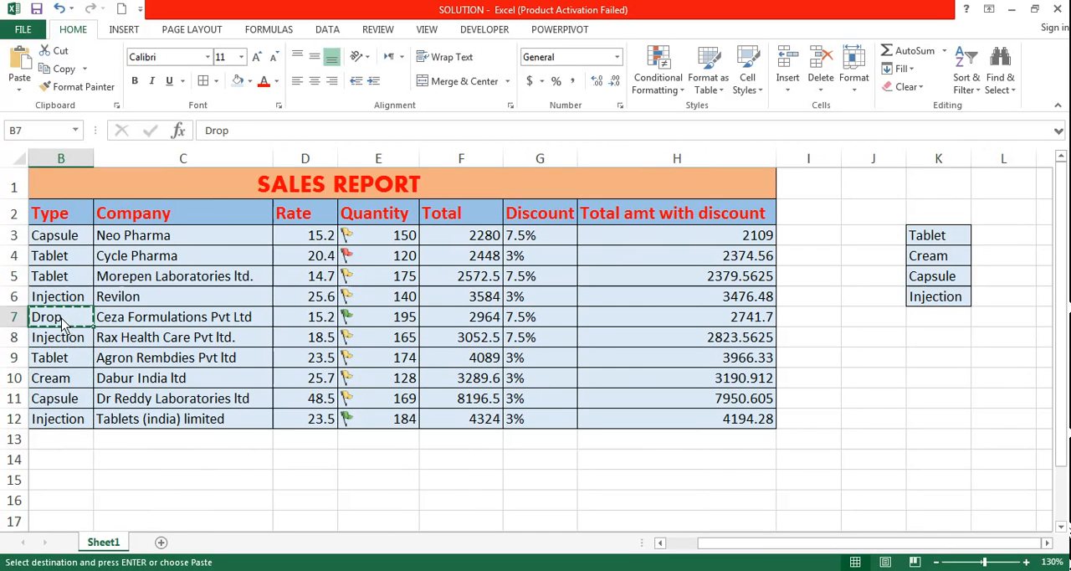
left_click(938, 323)
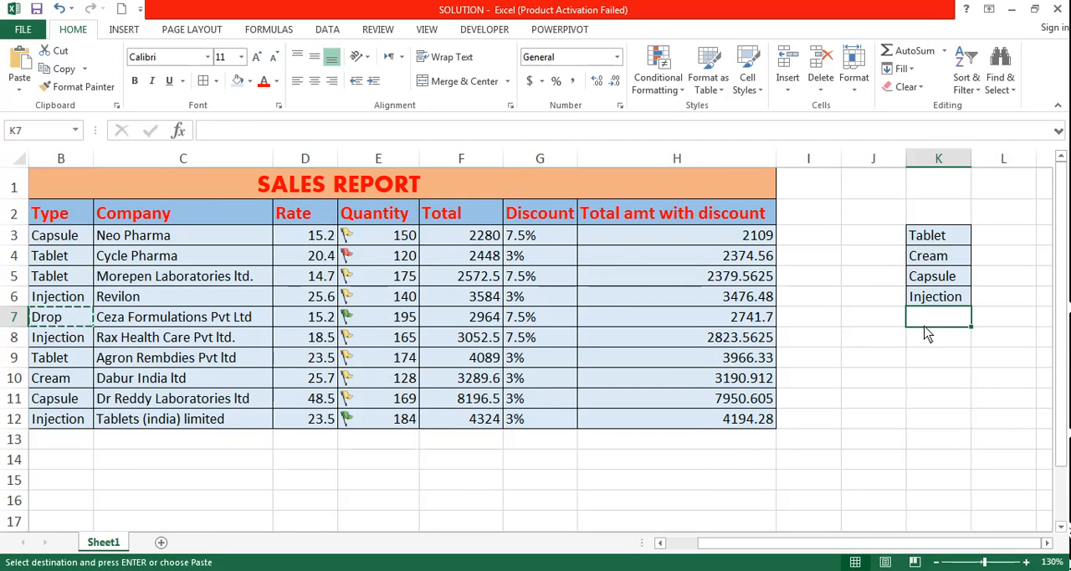
key("ctrl+v")
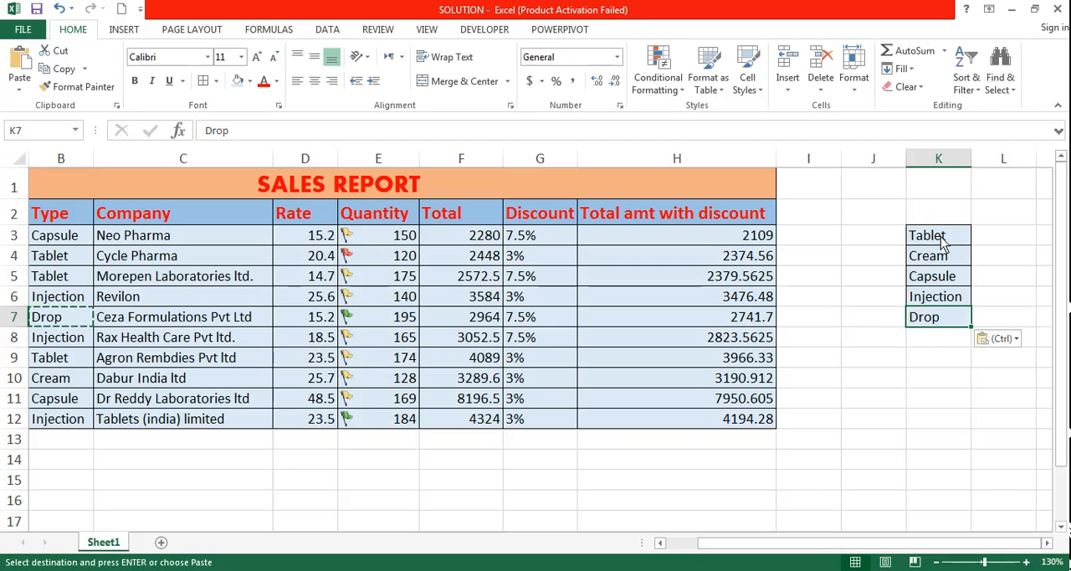
Define the workbook-scoped name LIST for the type values in K3:K7, and reselect the range to check its name.
left_click_drag(942, 240, 949, 328)
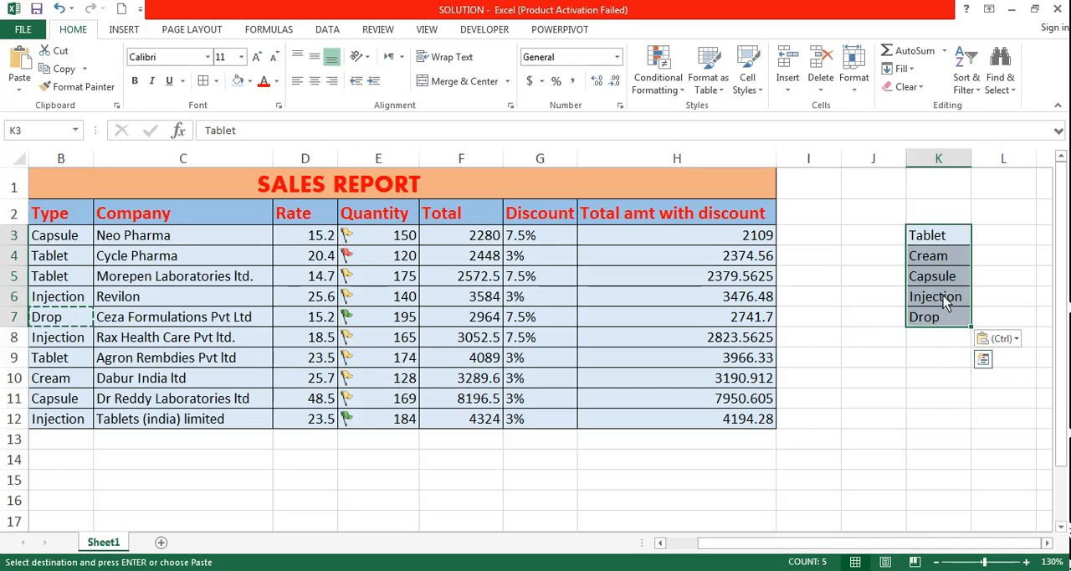
left_click(278, 32)
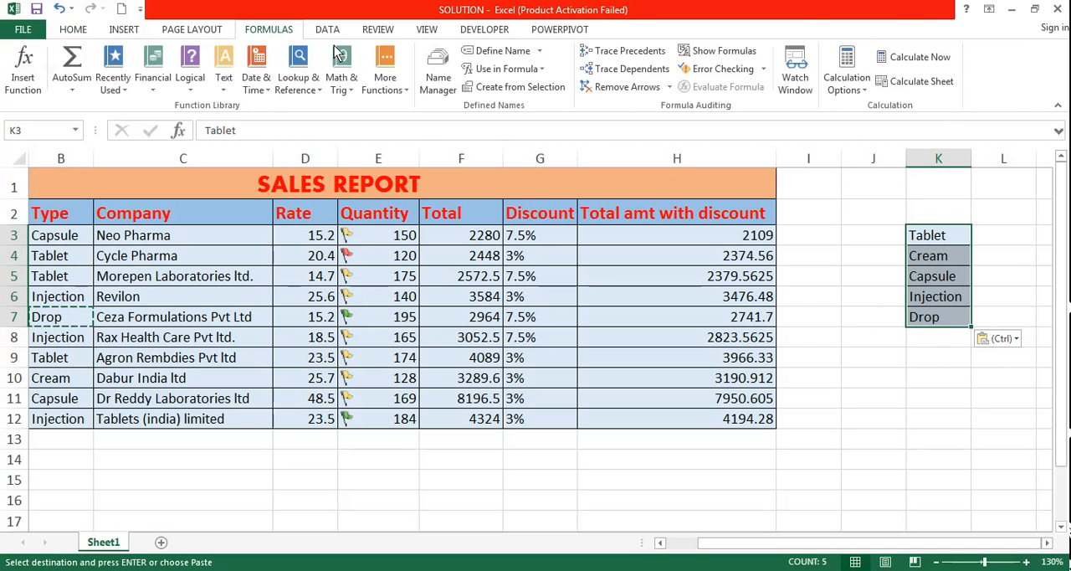
left_click(485, 53)
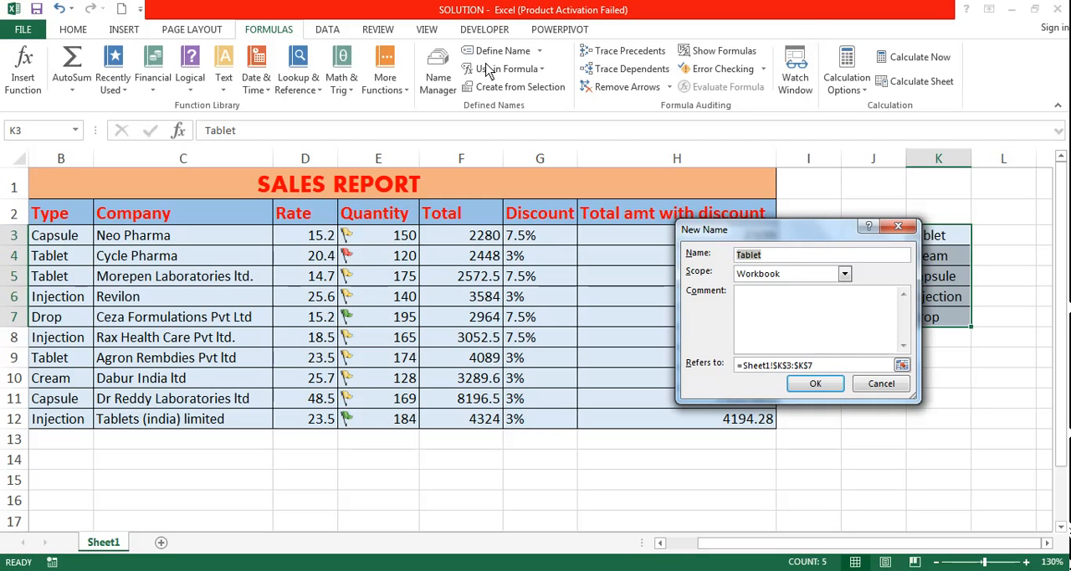
type("LIST")
left_click(815, 384)
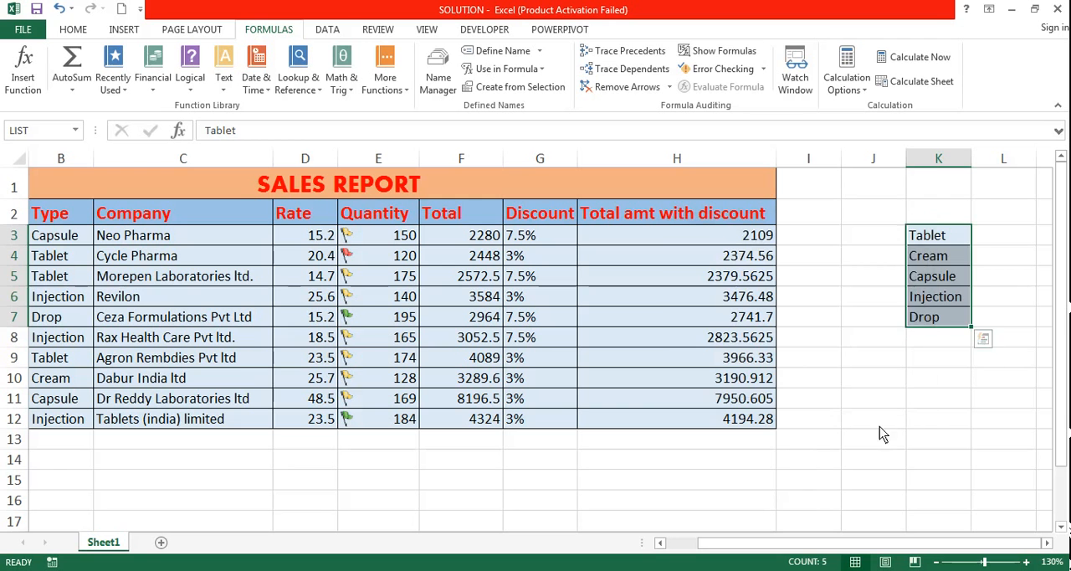
left_click(918, 444)
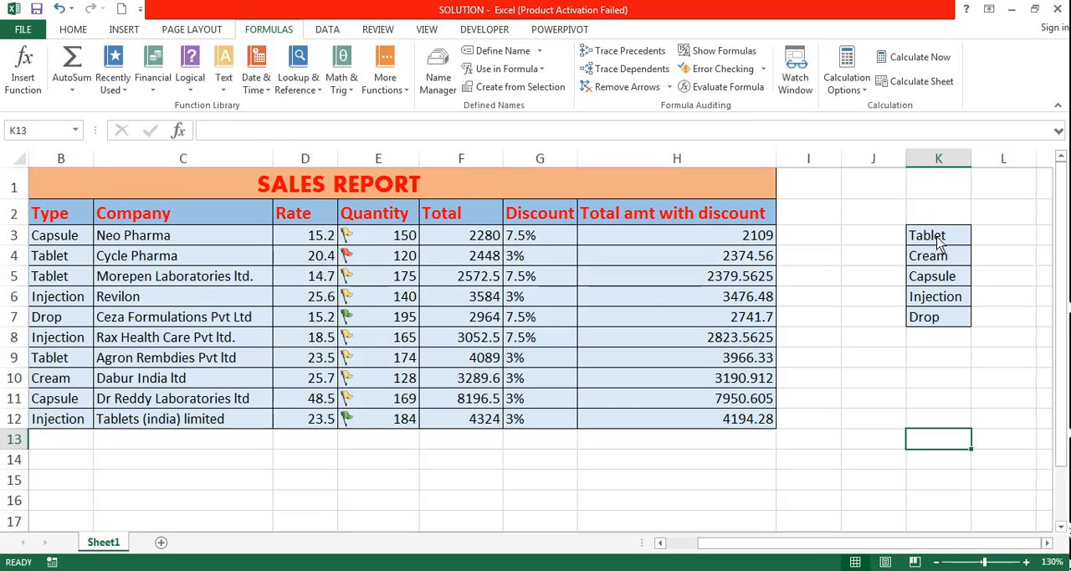
left_click_drag(939, 240, 931, 318)
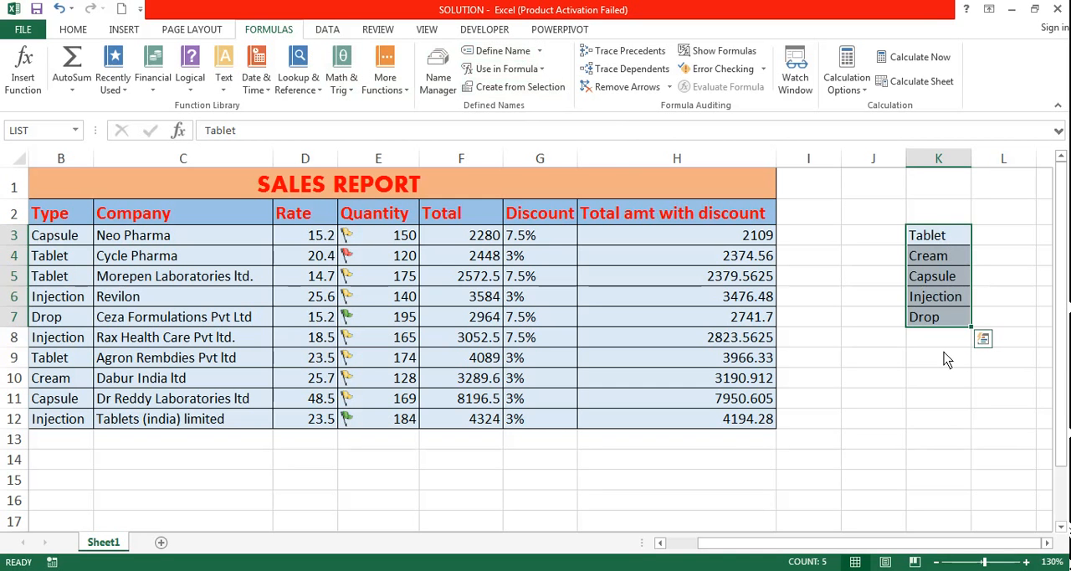
Restrict the Type cells B3:B12 with list data validation using =LIST as the source.
left_click_drag(707, 542, 663, 542)
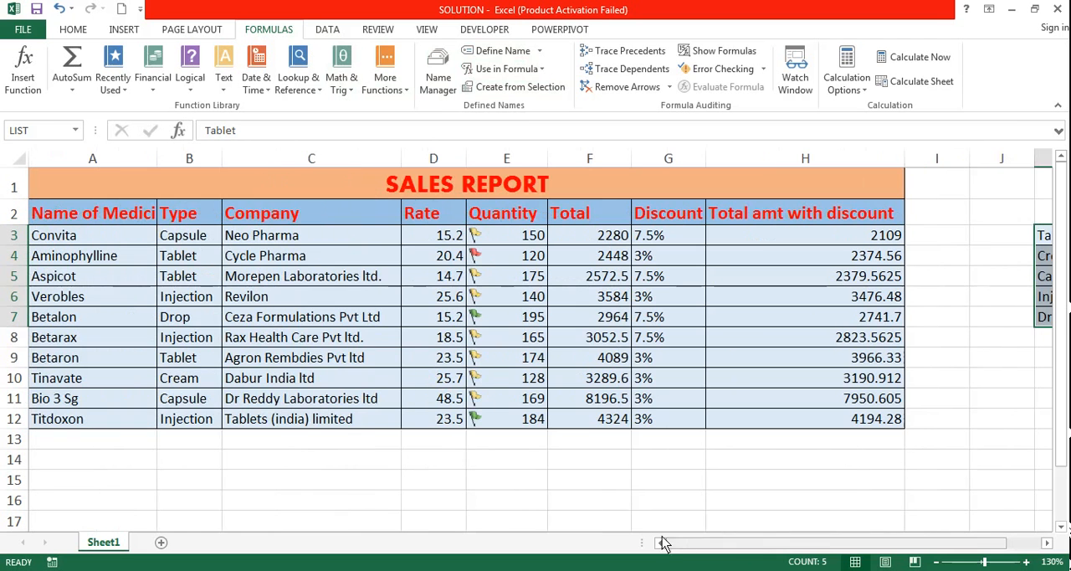
left_click_drag(196, 238, 198, 425)
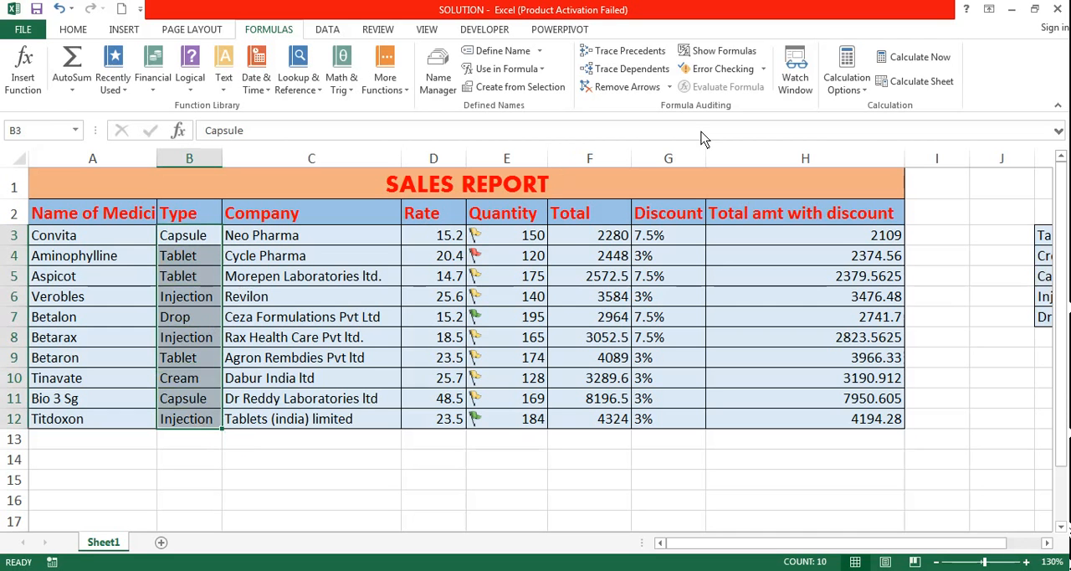
left_click(327, 30)
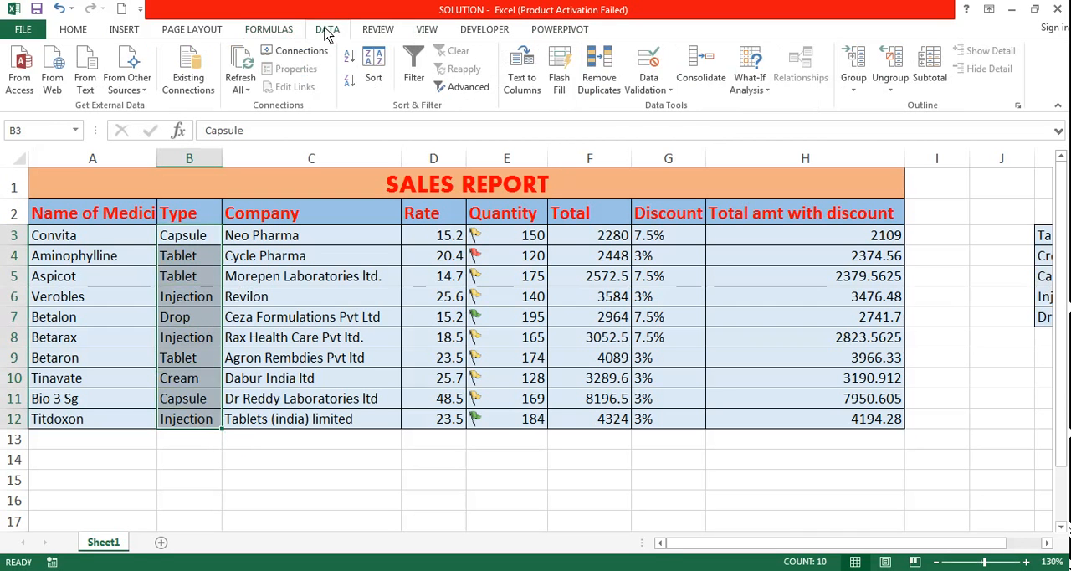
left_click(652, 90)
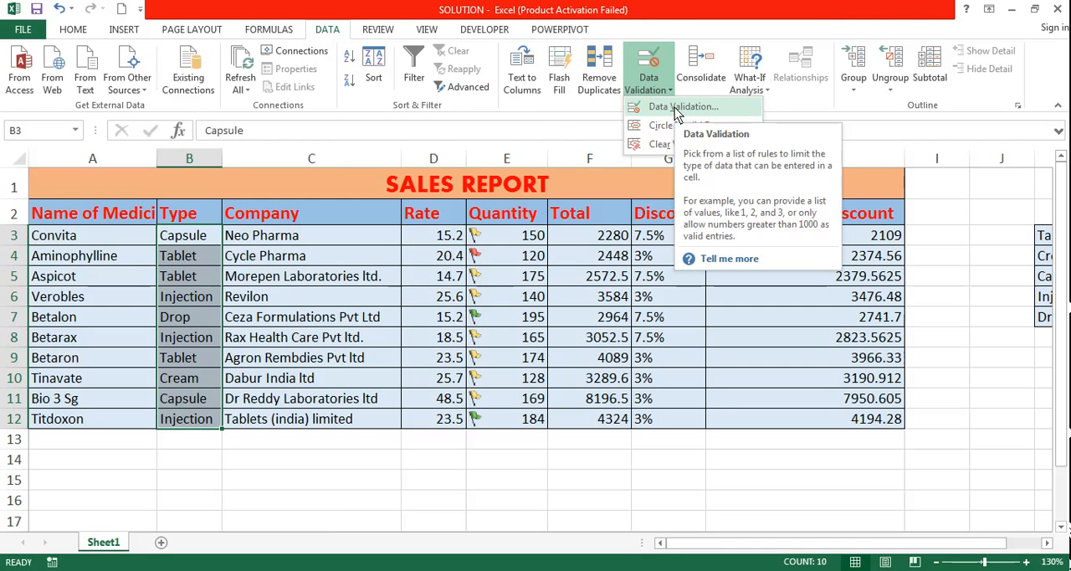
left_click(674, 107)
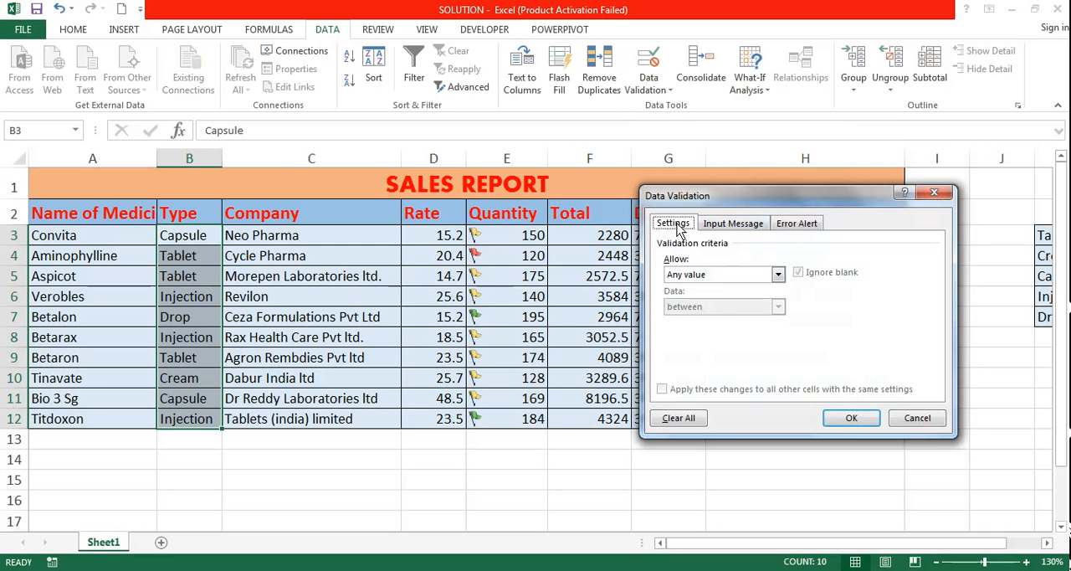
left_click(691, 277)
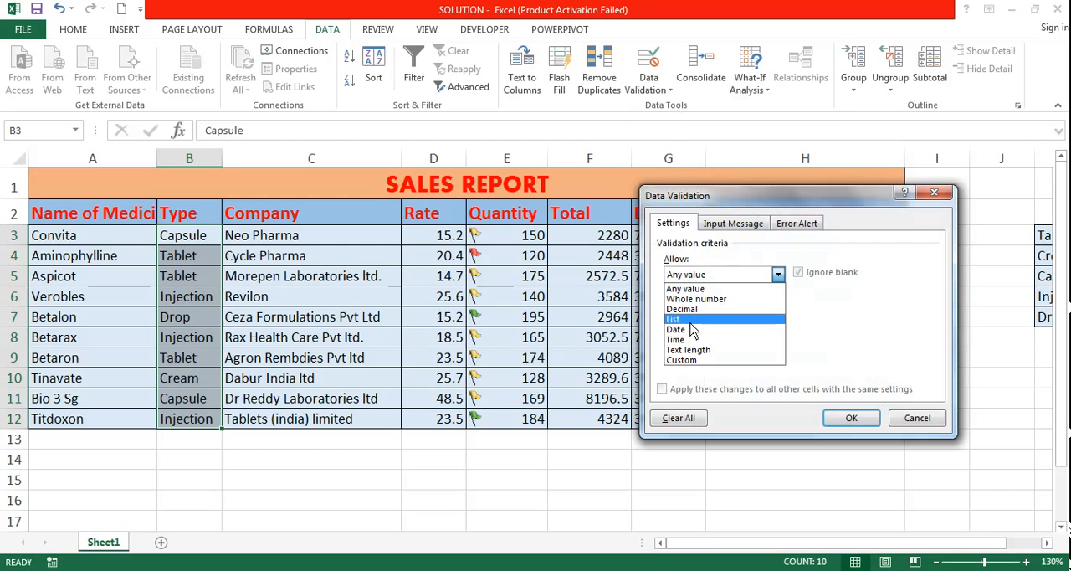
left_click(687, 321)
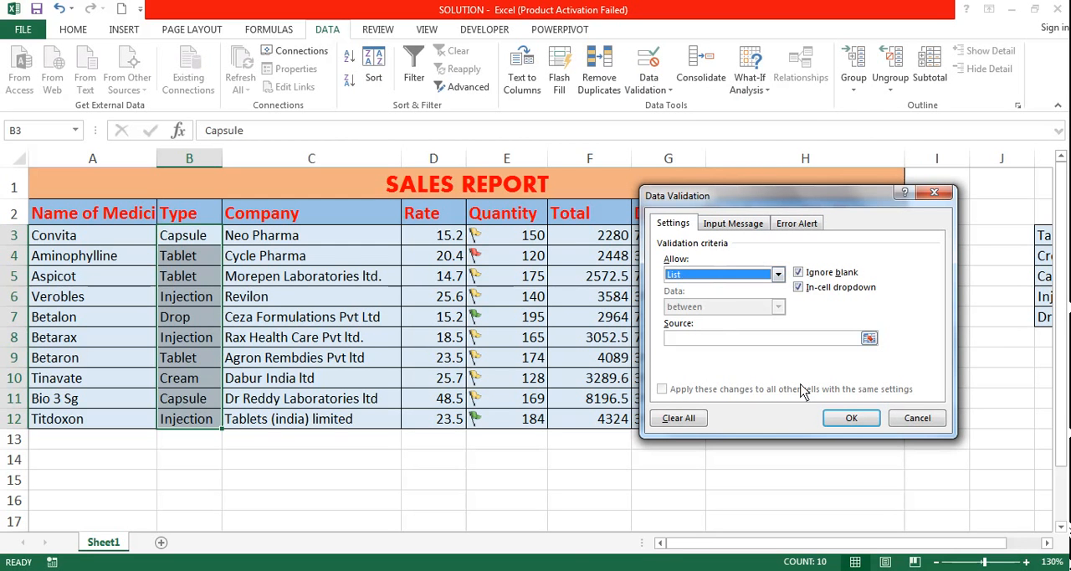
left_click(695, 339)
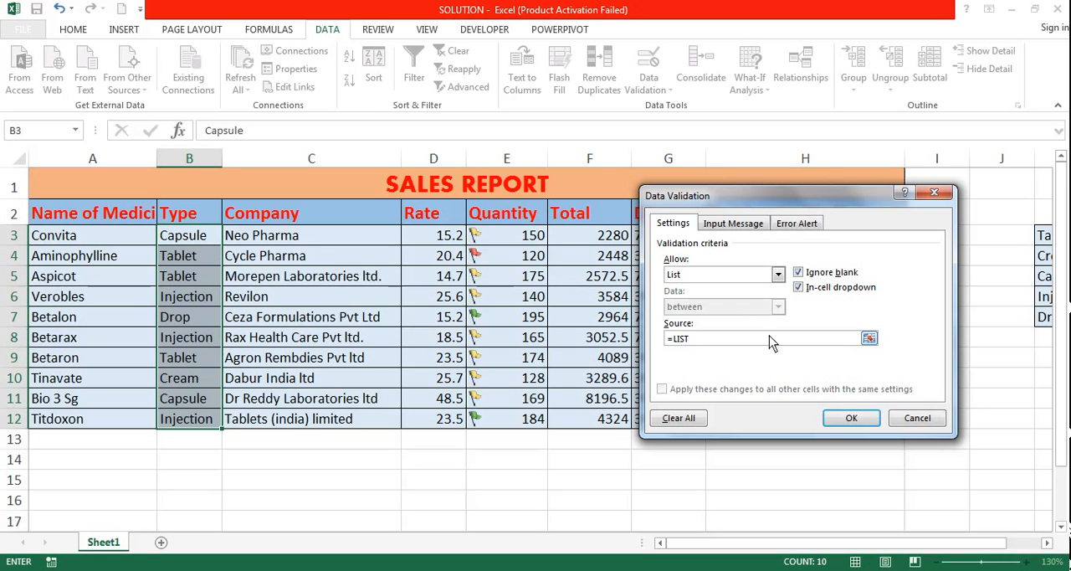
left_click(850, 419)
Try to enter GGHGH as the type in B3 to test the restriction, and discard the entry.
left_click(192, 243)
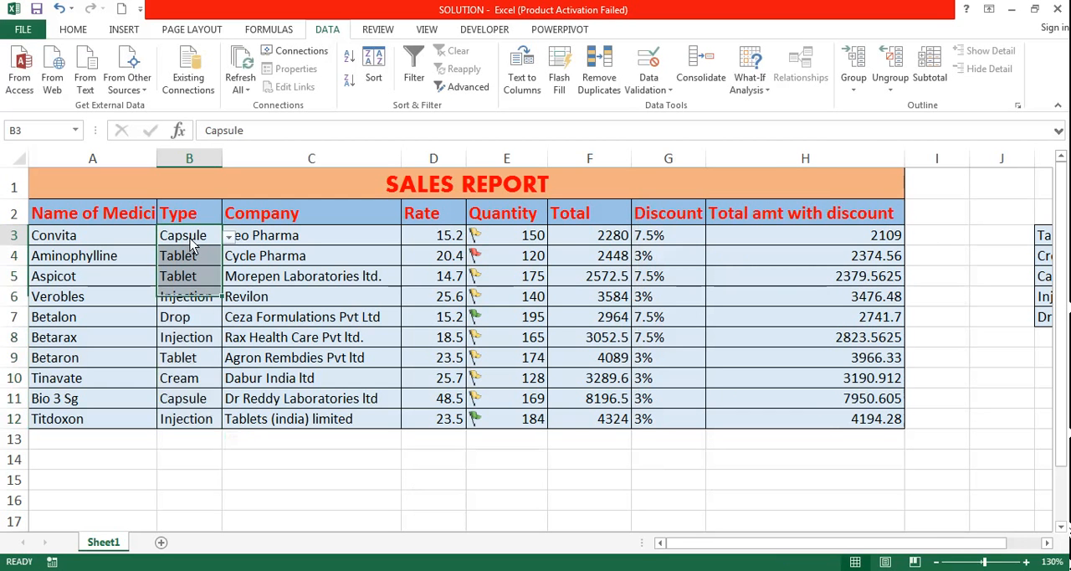
type("GGHGH")
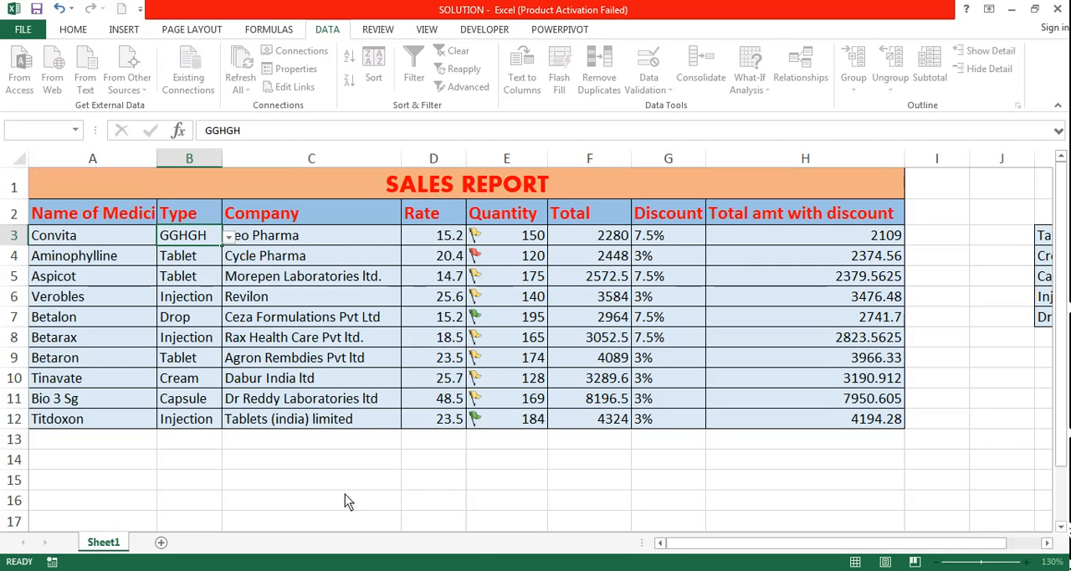
key("Return")
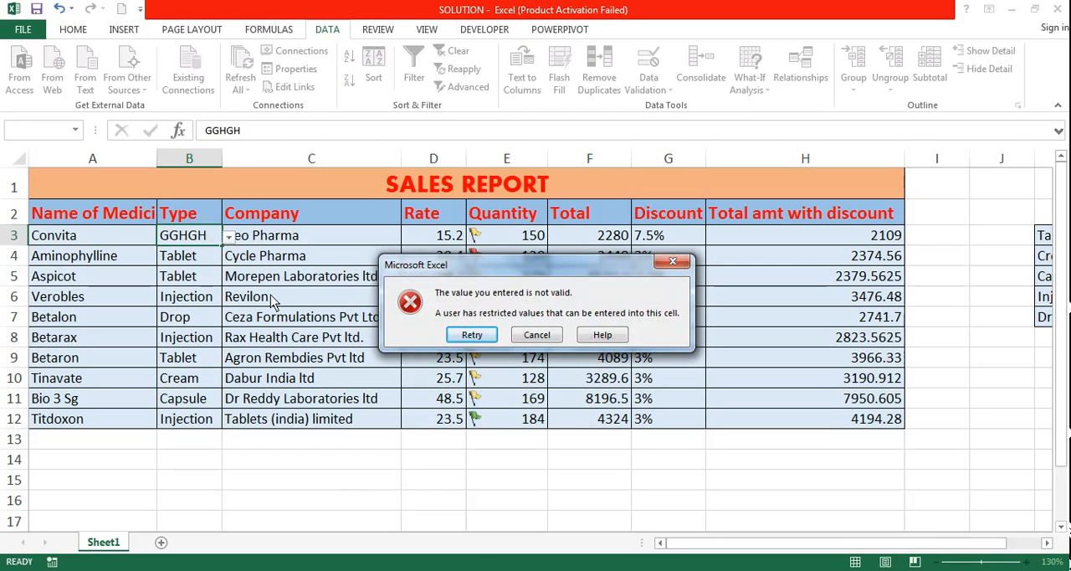
left_click(469, 336)
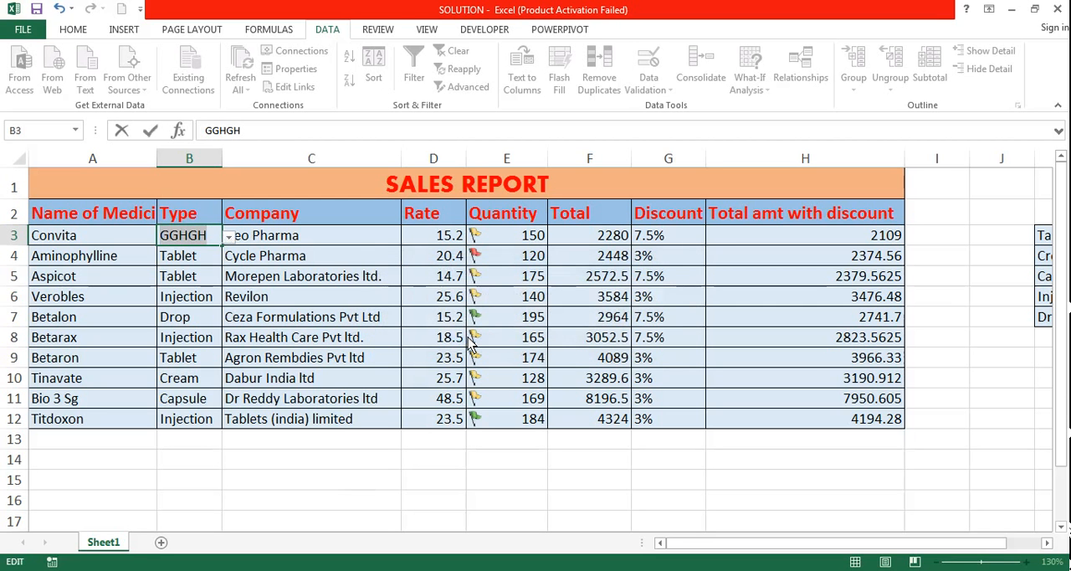
key("Escape")
left_click(234, 479)
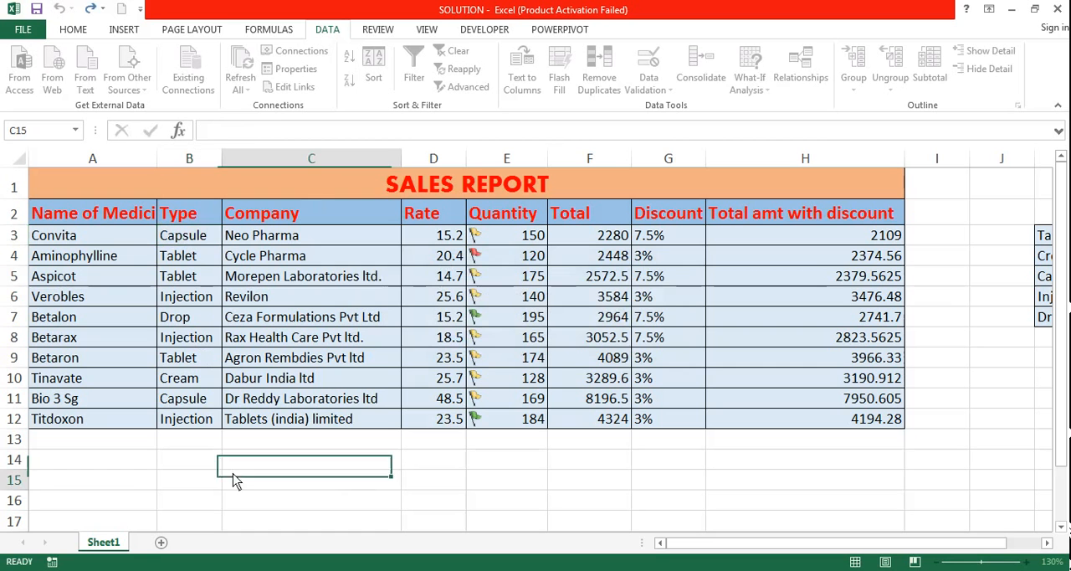
left_click(191, 276)
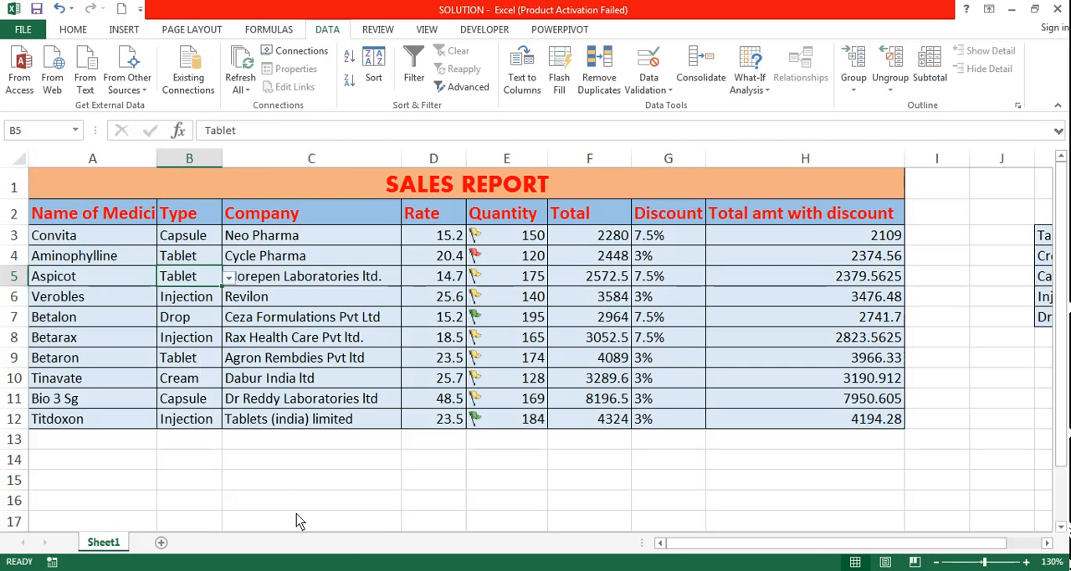
Read task 7 in the Word exam paper about inserting and protecting Sheet2, and return to the SOLUTION workbook.
key("alt+Tab")
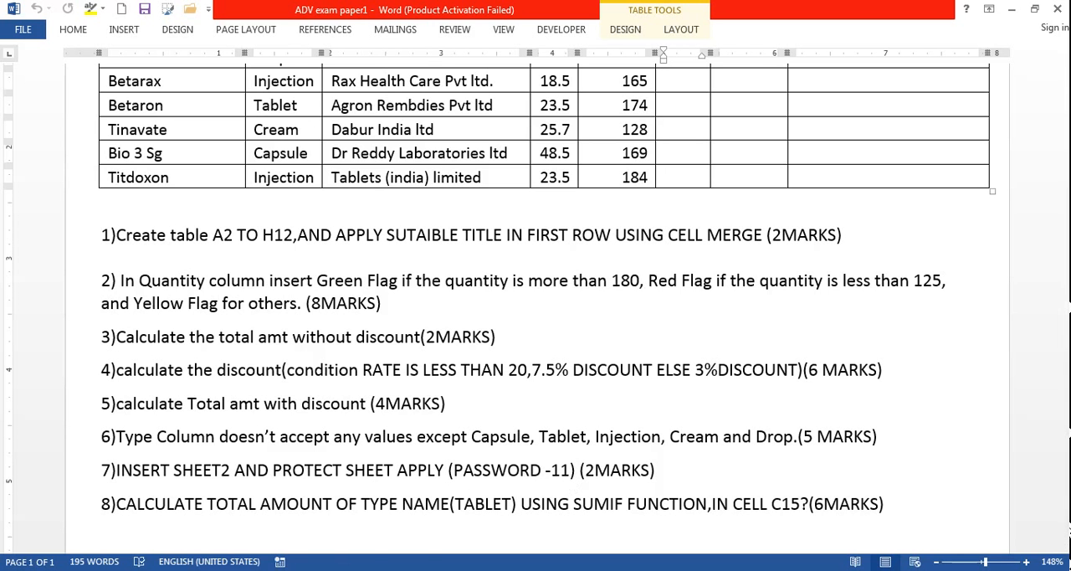
mouse_move(186, 566)
left_click(161, 538)
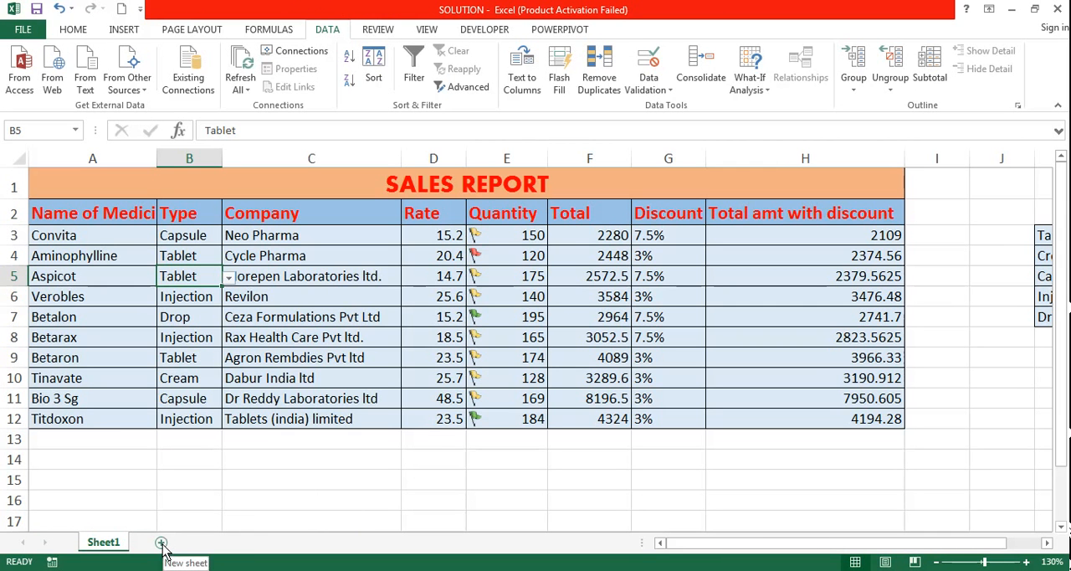
Insert a new worksheet into the SOLUTION workbook.
left_click(81, 35)
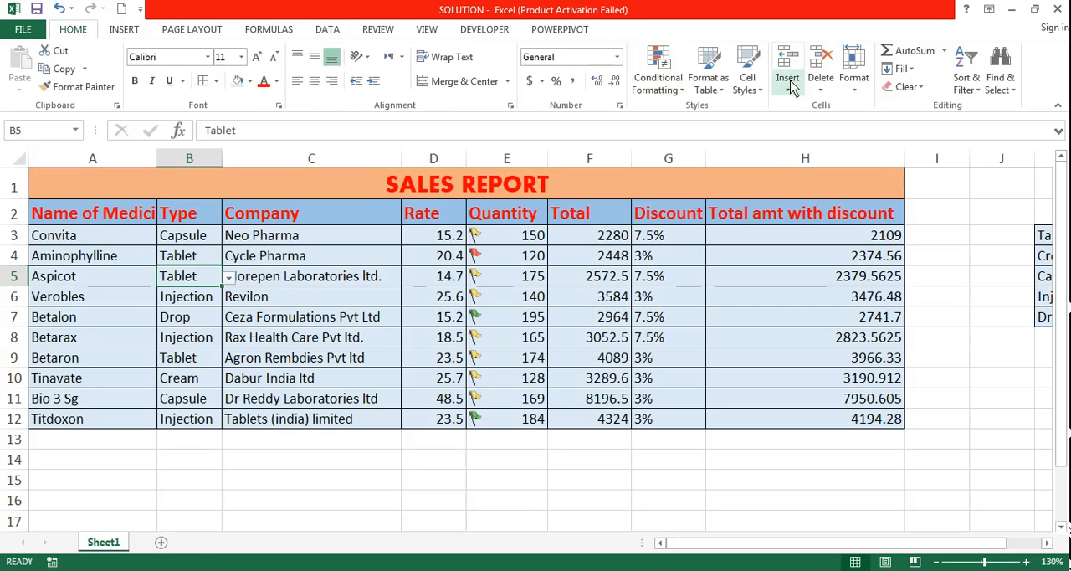
left_click(787, 88)
left_click(807, 167)
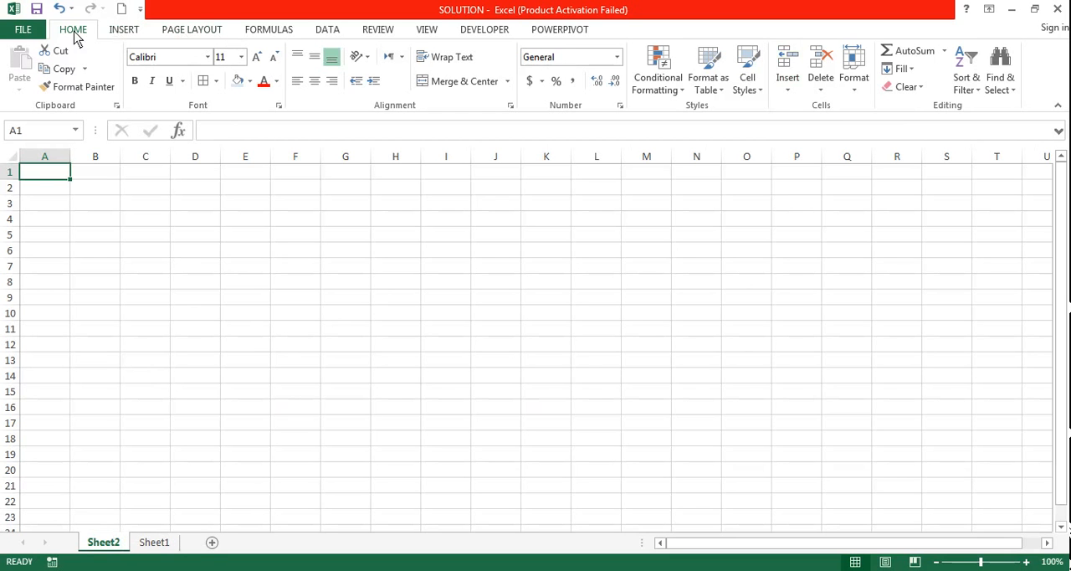
left_click(860, 89)
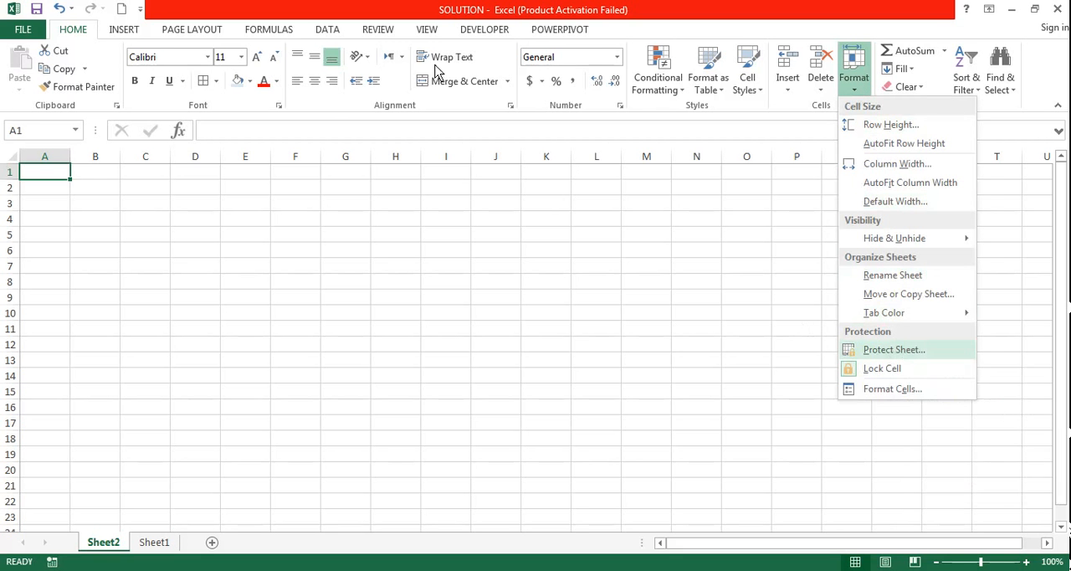
left_click(365, 32)
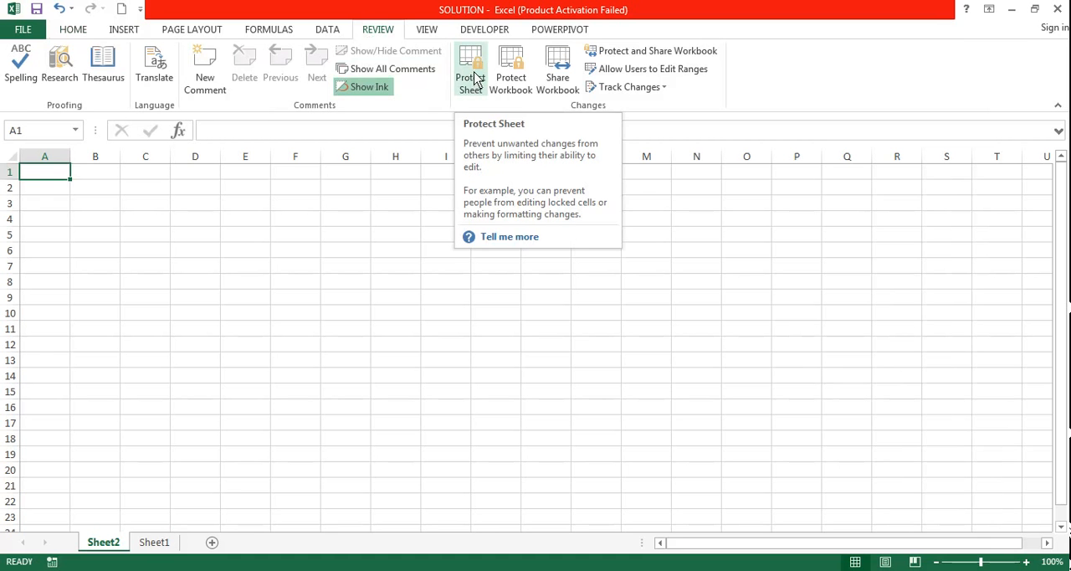
left_click(22, 31)
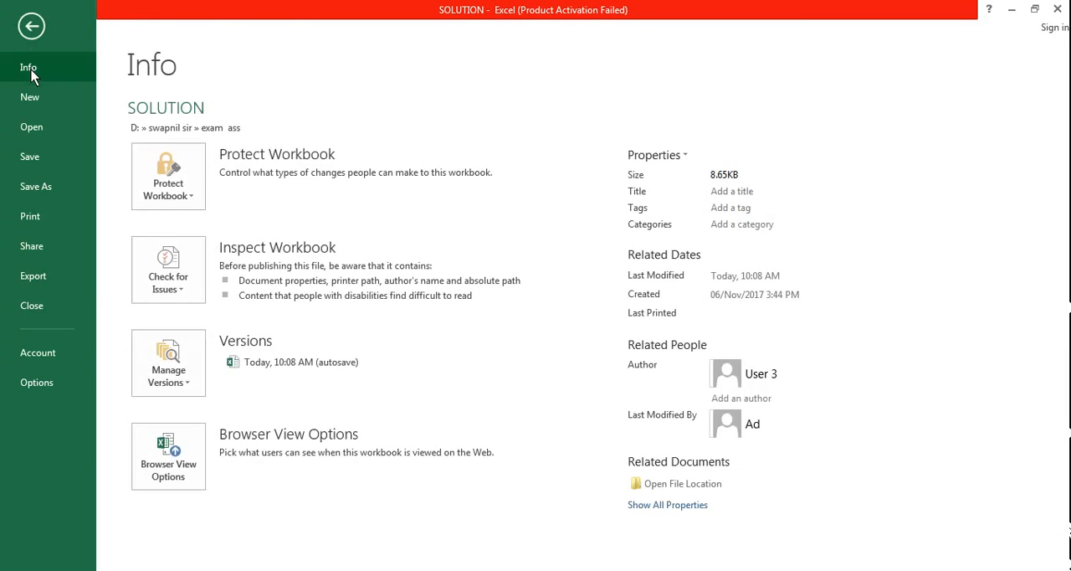
left_click(200, 193)
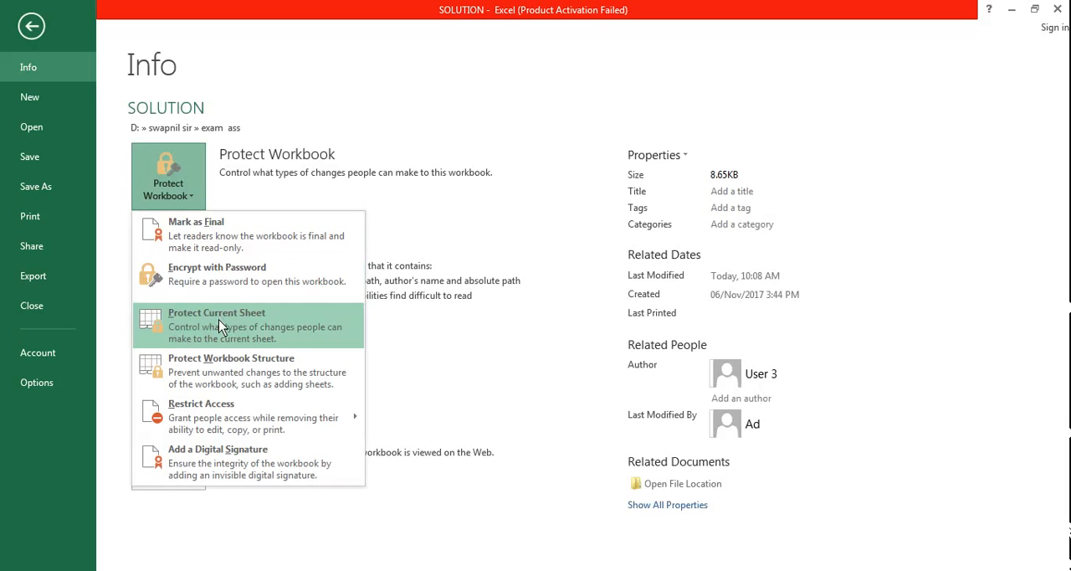
left_click(32, 28)
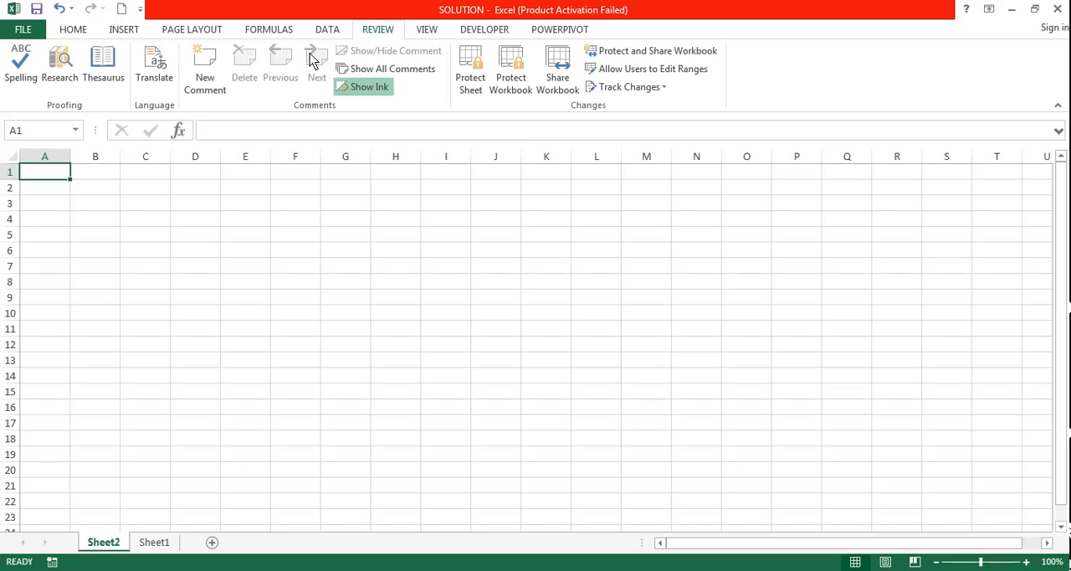
Protect Sheet2 with the sheet password, disallowing selection of locked and unlocked cells, and try editing a cell to test the protection.
left_click(471, 81)
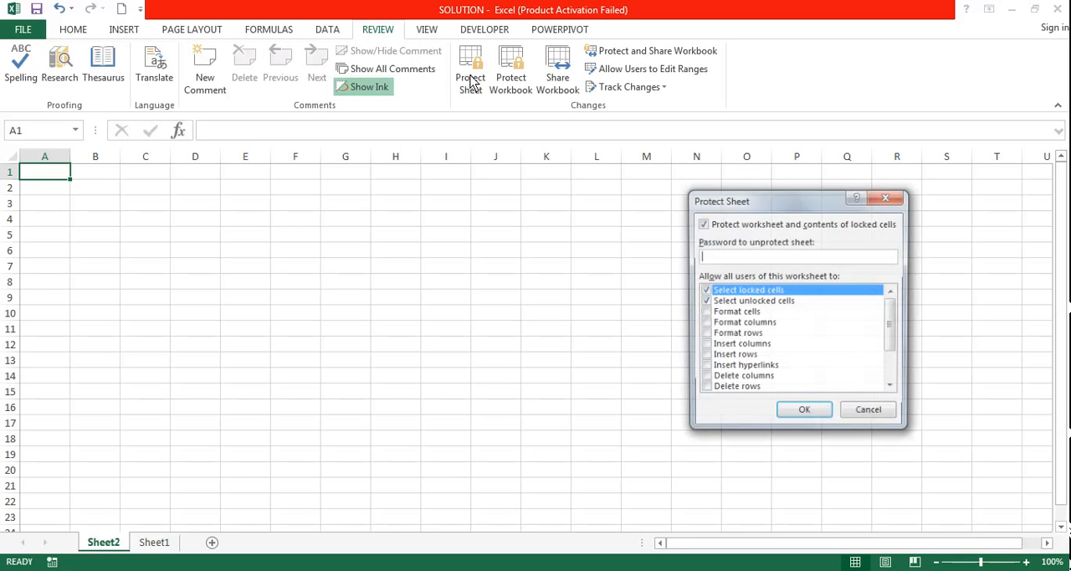
left_click(705, 301)
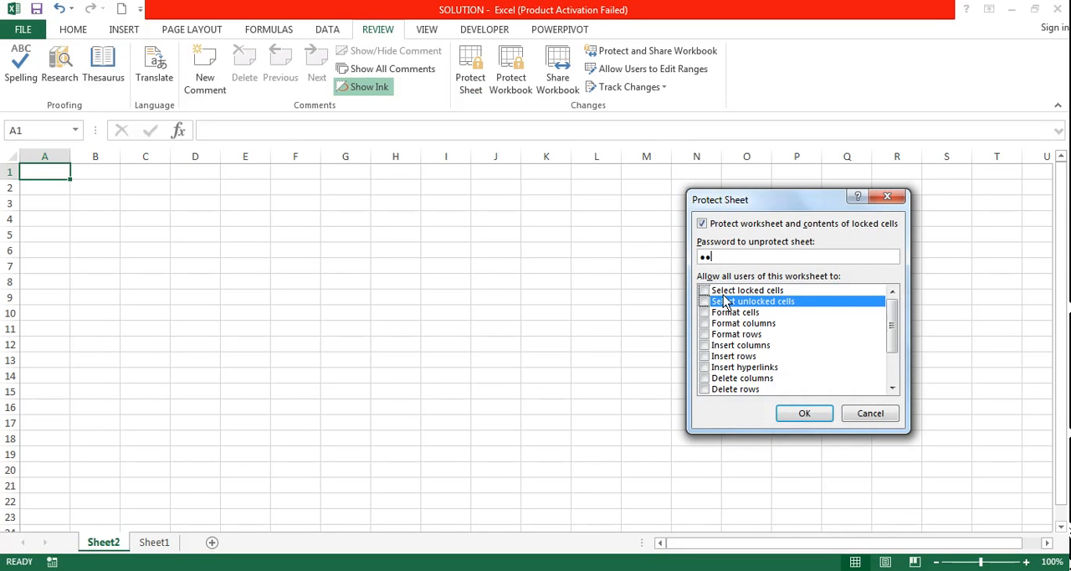
left_click(788, 417)
type("12")
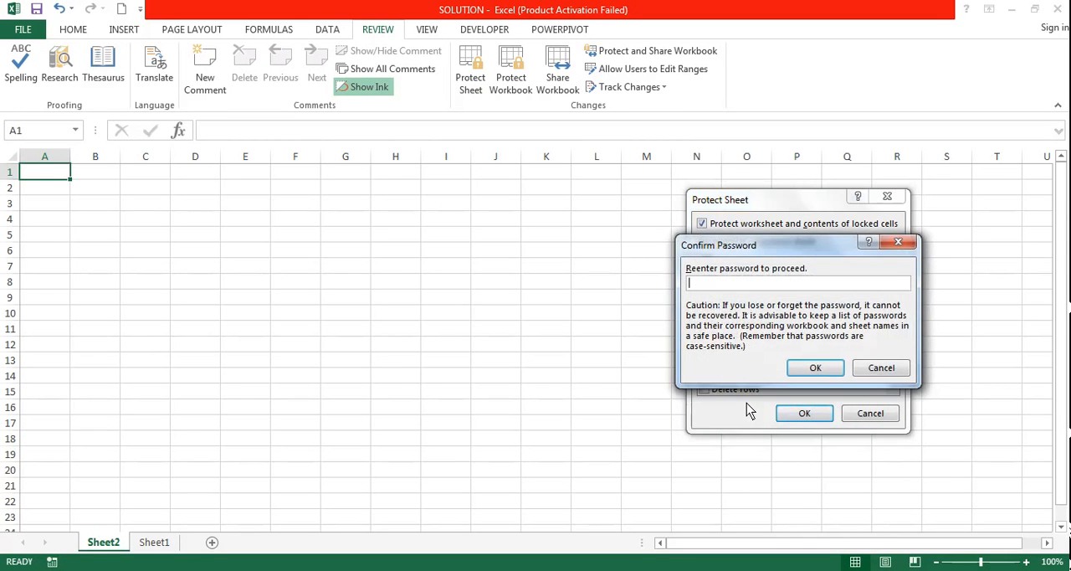
key("Return")
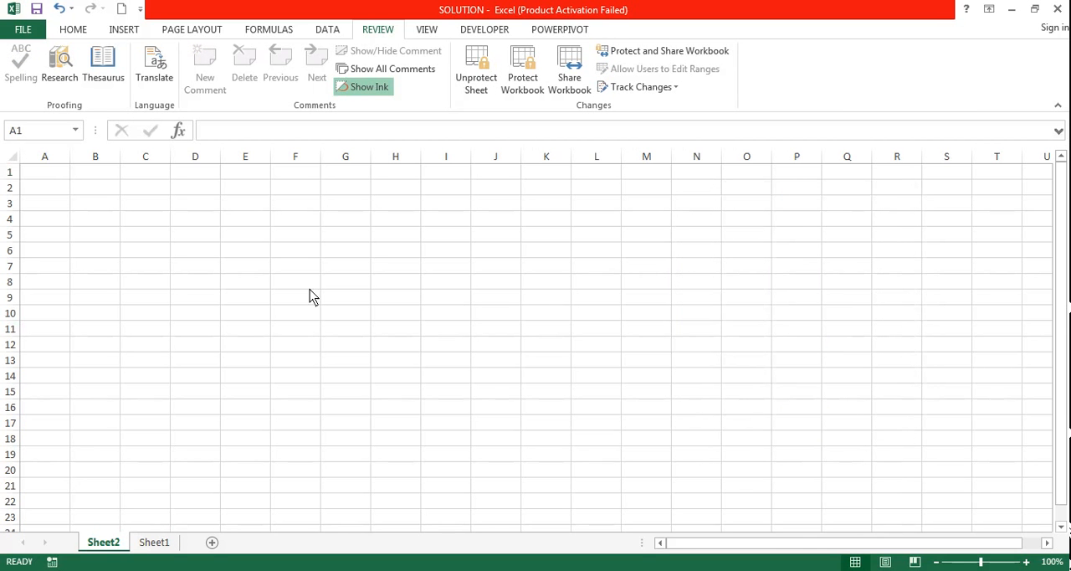
double_click(353, 304)
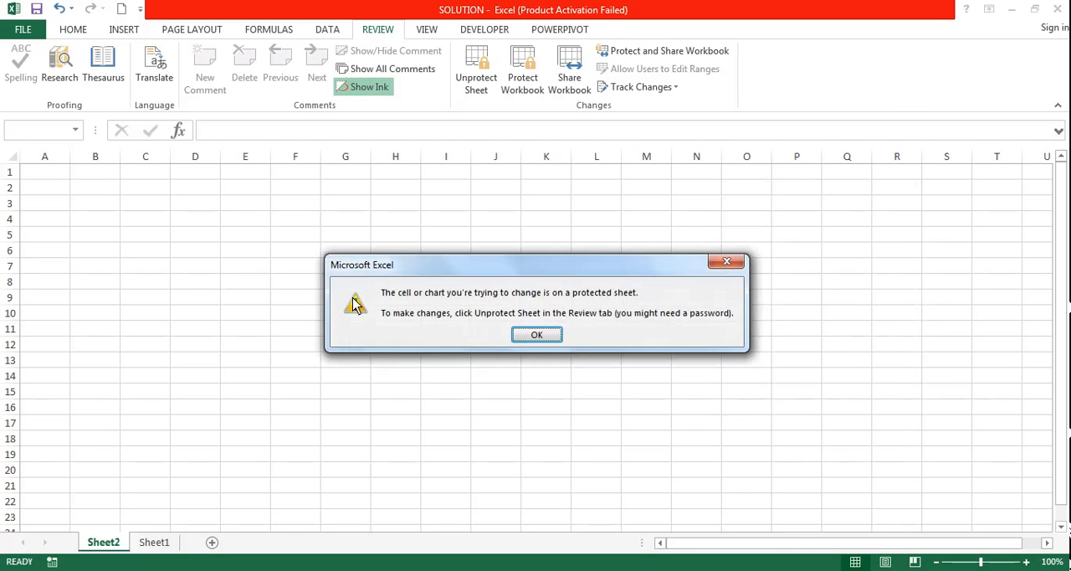
left_click(536, 334)
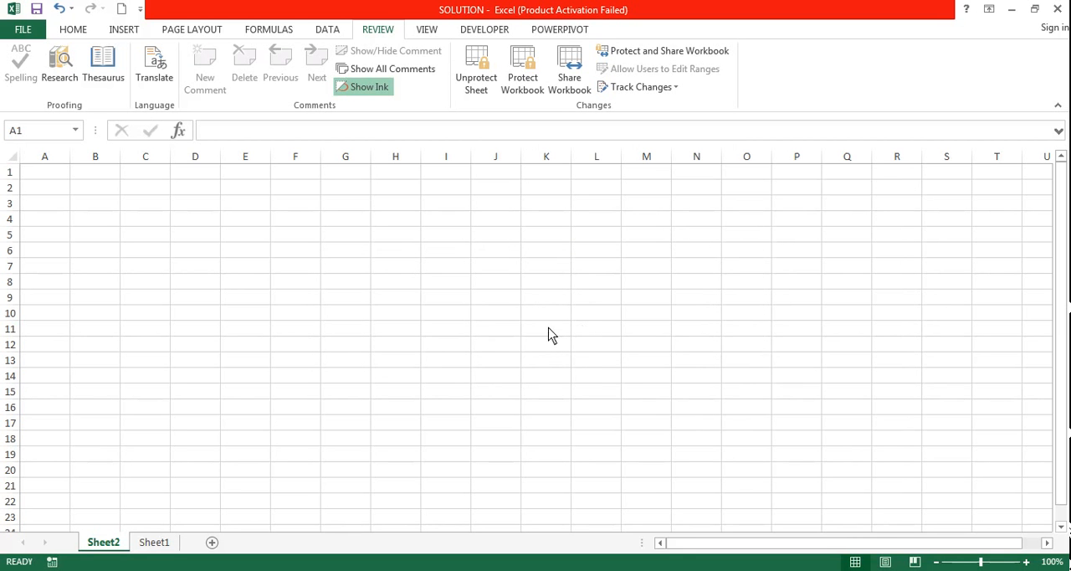
Go back to Sheet1, read task 8 in the Word exam paper about the SUMIF total, and return to the SOLUTION workbook.
left_click(154, 543)
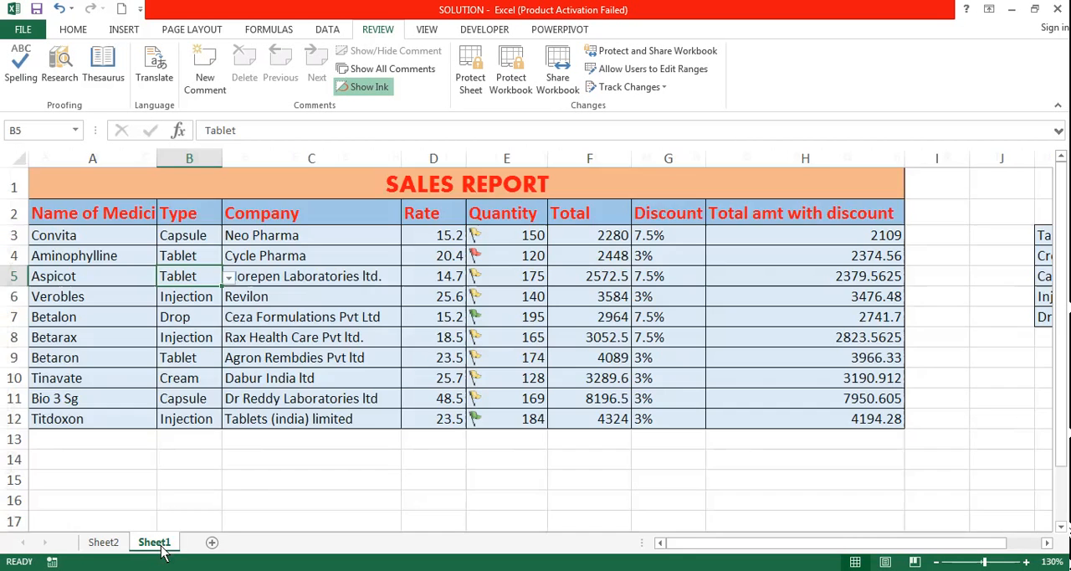
key("alt+Tab")
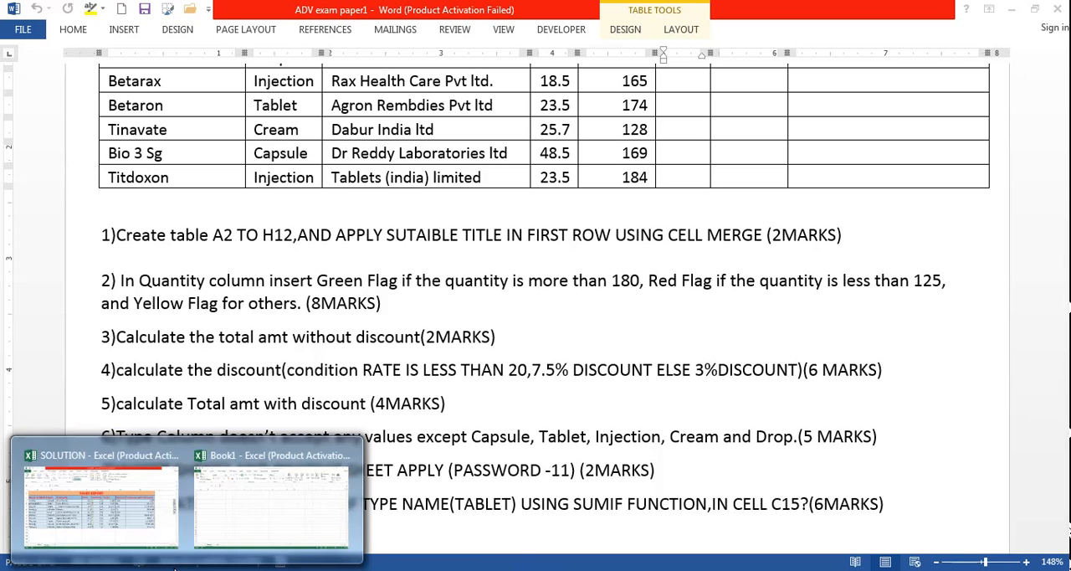
left_click(108, 494)
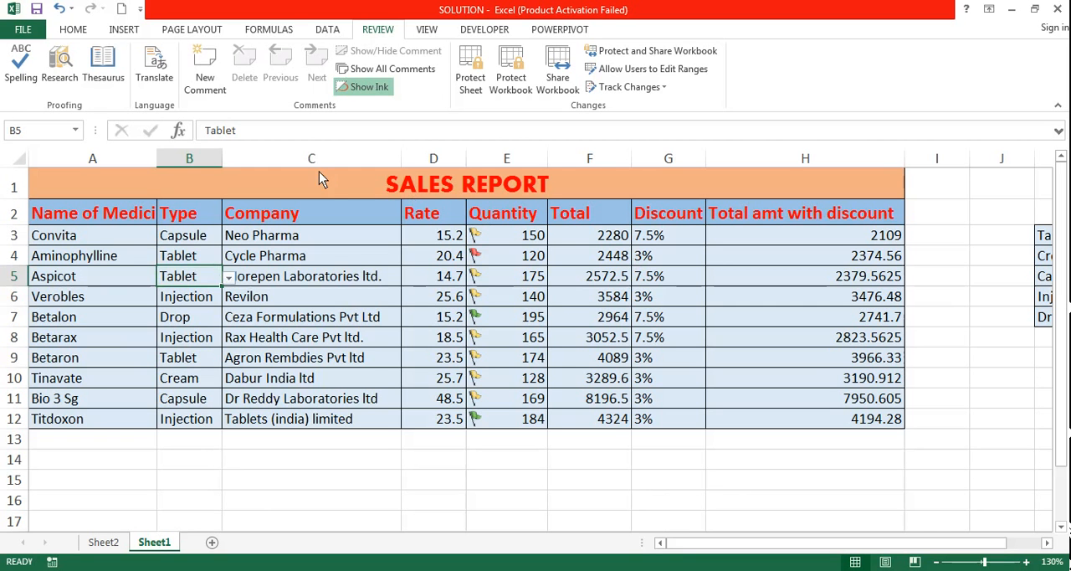
Start a SUMIF formula in cell C15 of Sheet1 with the Type entries B3:B12 as the criteria range.
left_click(295, 487)
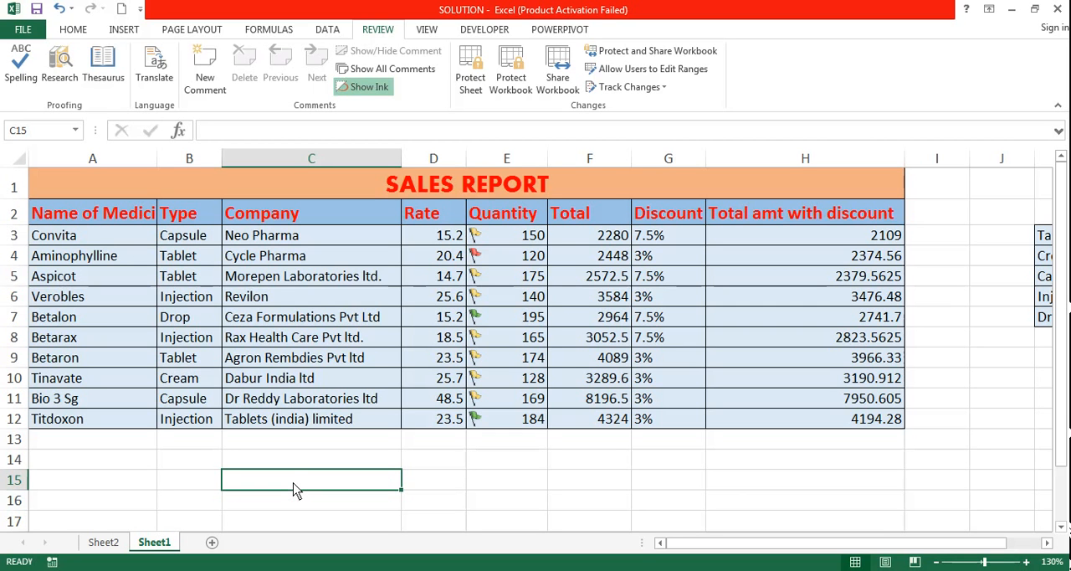
type("=")
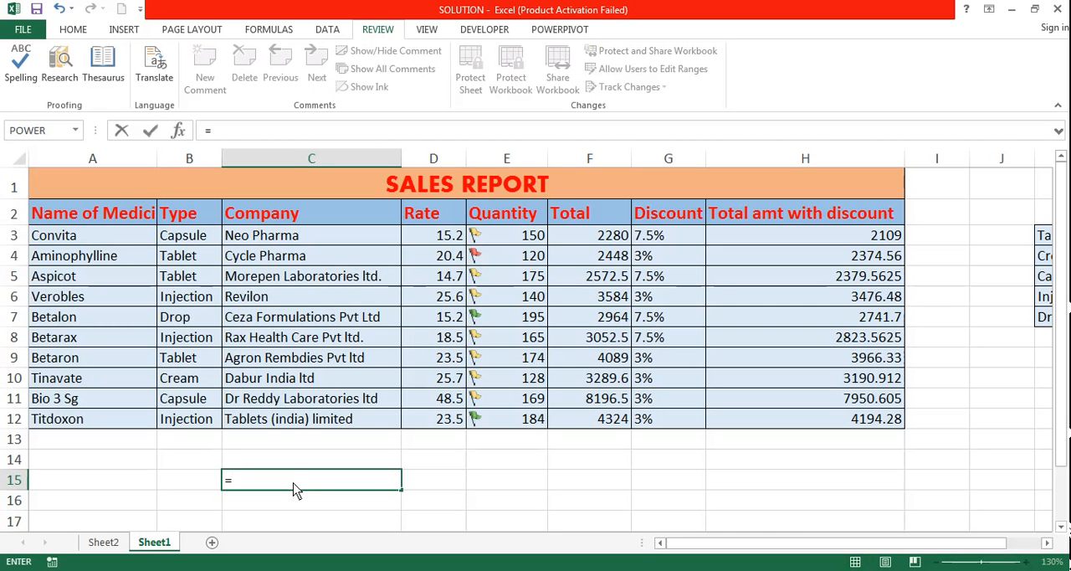
type("S")
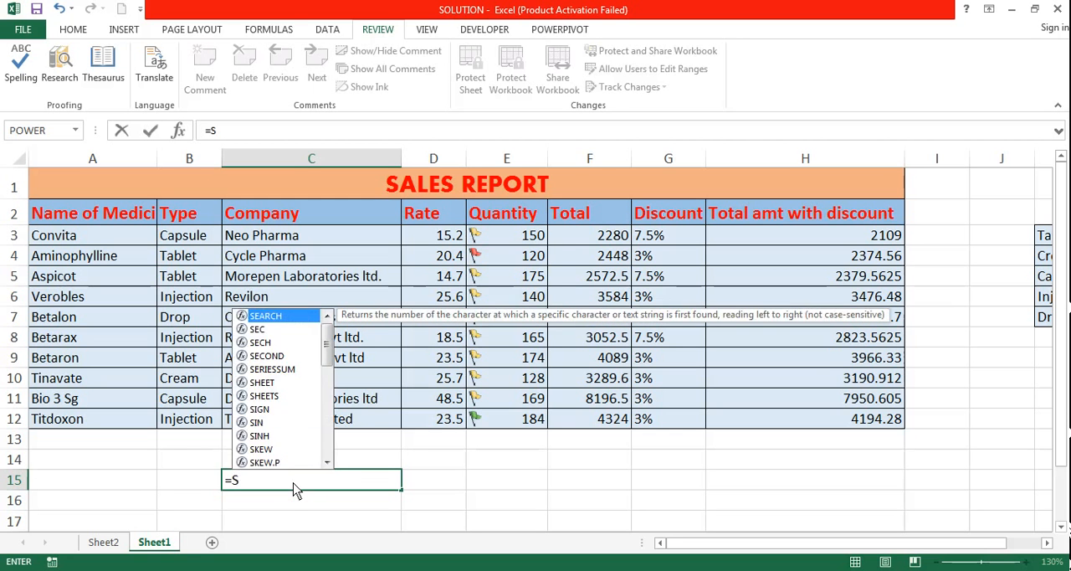
type("UMIF")
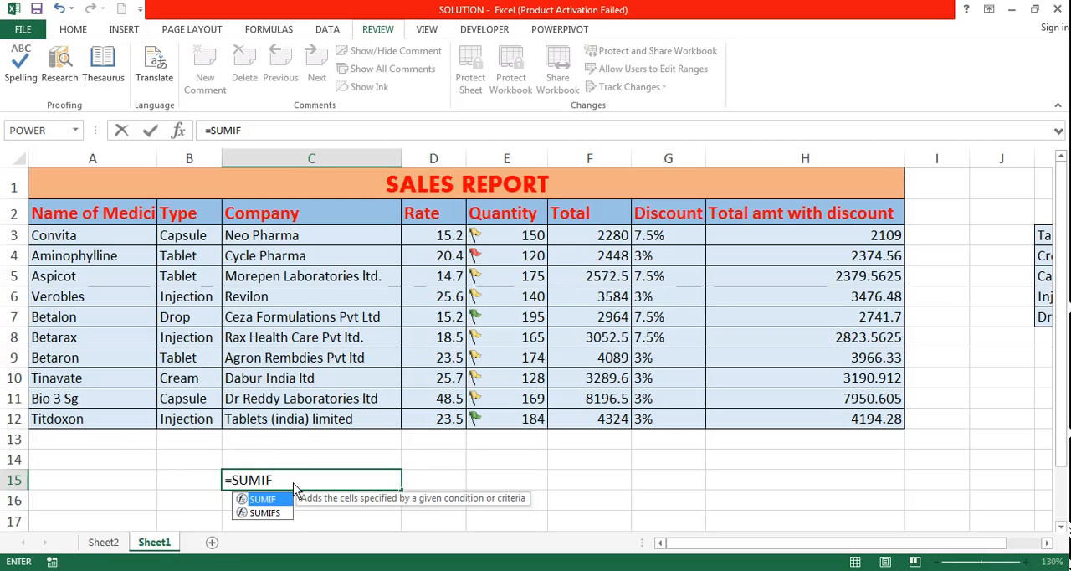
type("(")
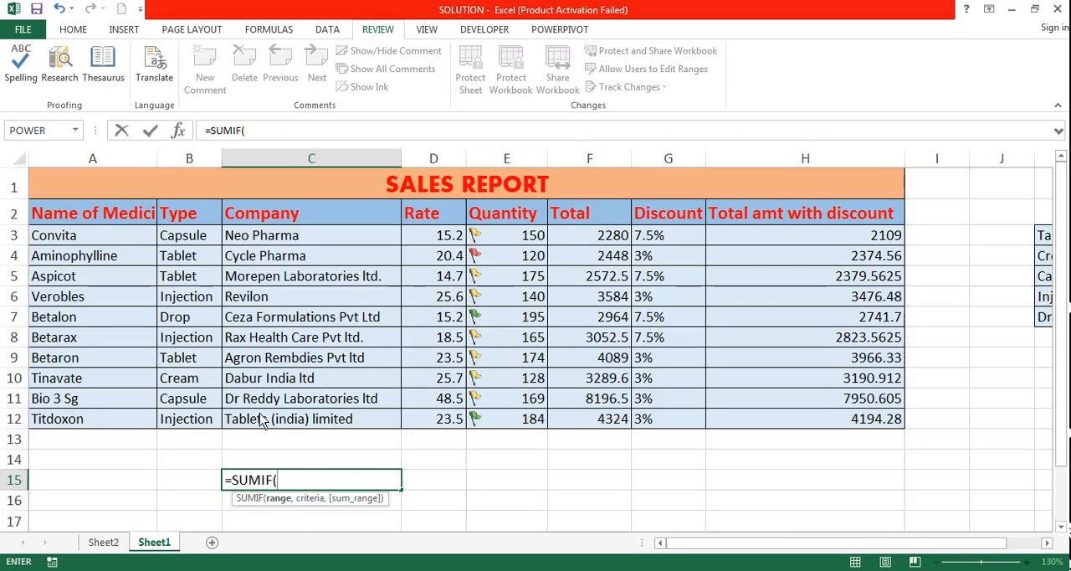
left_click_drag(184, 235, 191, 420)
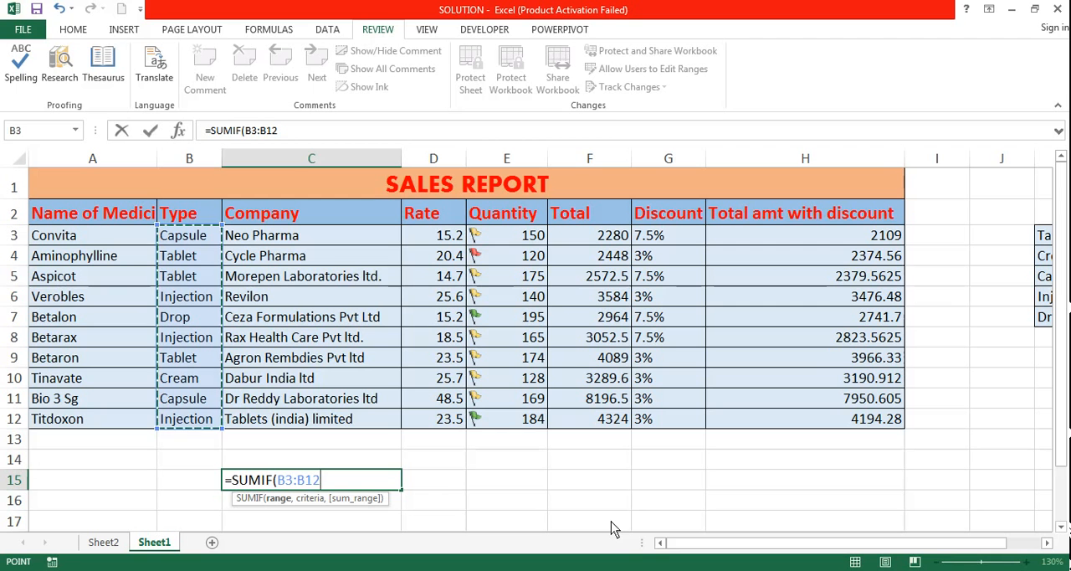
Complete the SUMIF formula in C15 with the criterion "Tablet" and the discounted totals H3:H12 as the sum range, and check the finished formula.
type(",")
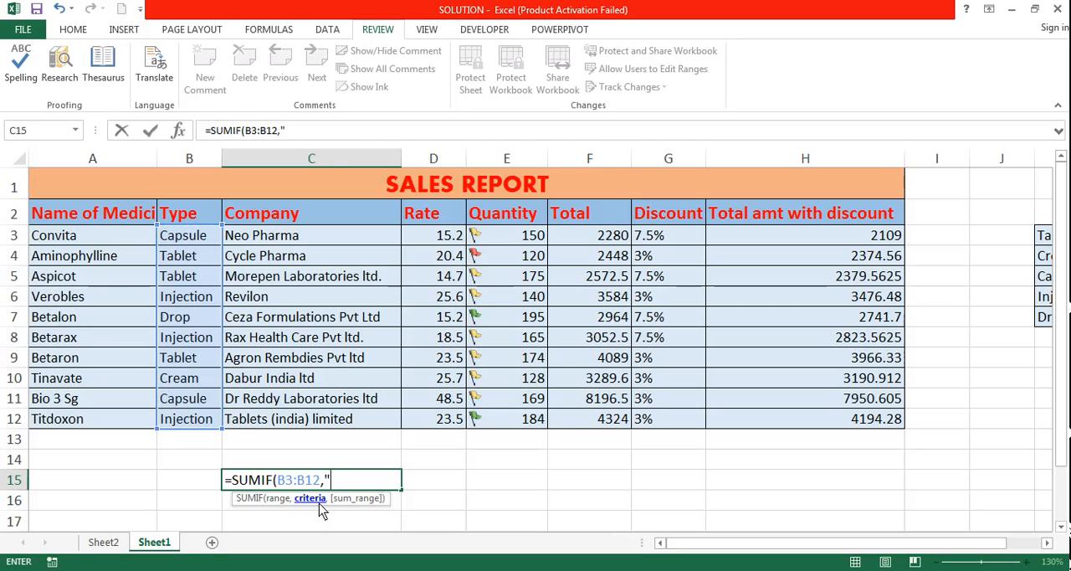
type("\"t")
key("BackSpace")
type("Tablet")
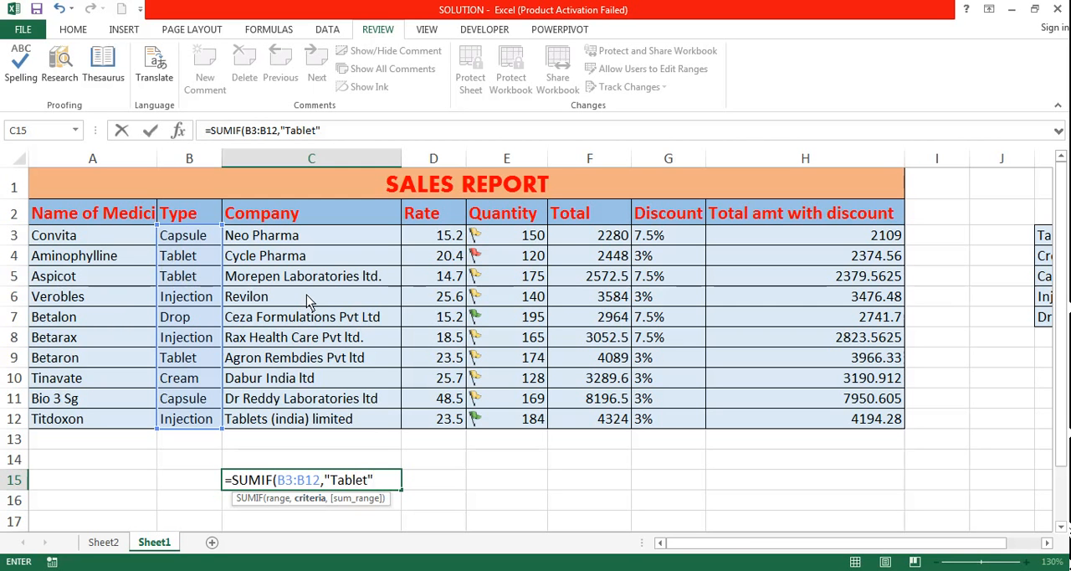
type(",")
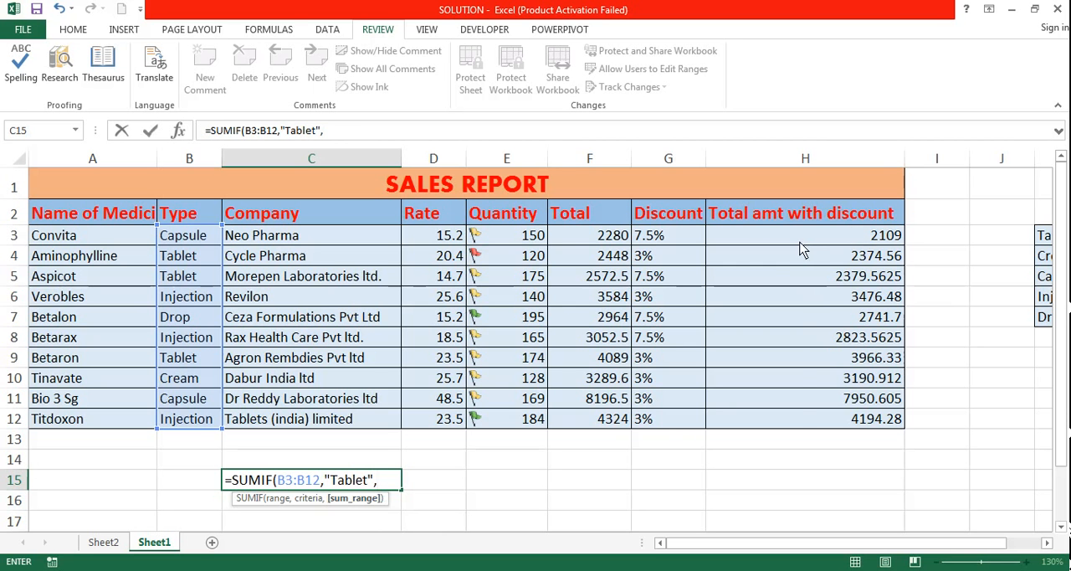
left_click_drag(805, 242, 804, 424)
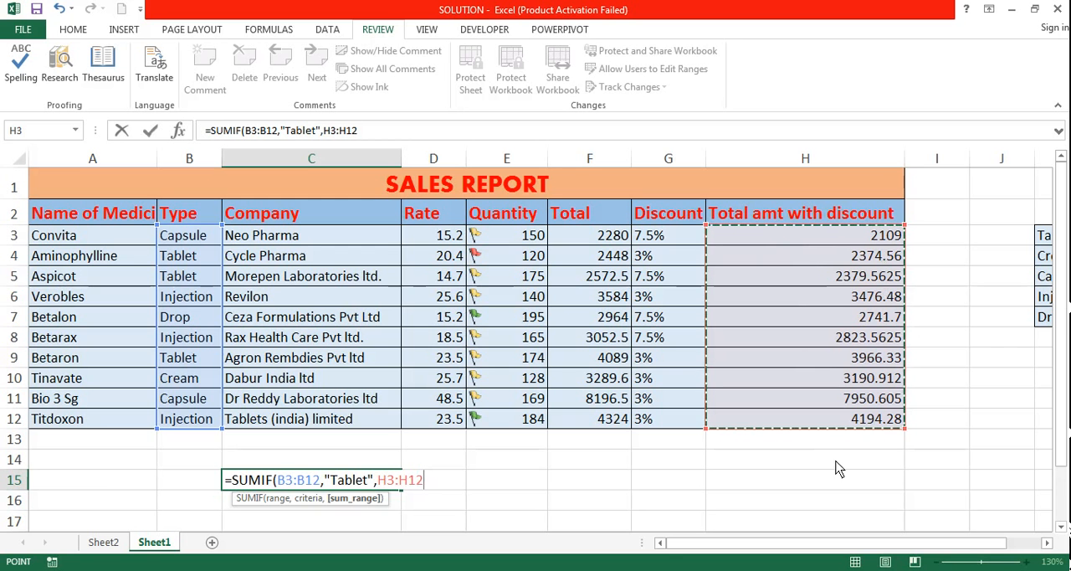
type(")")
key("Return")
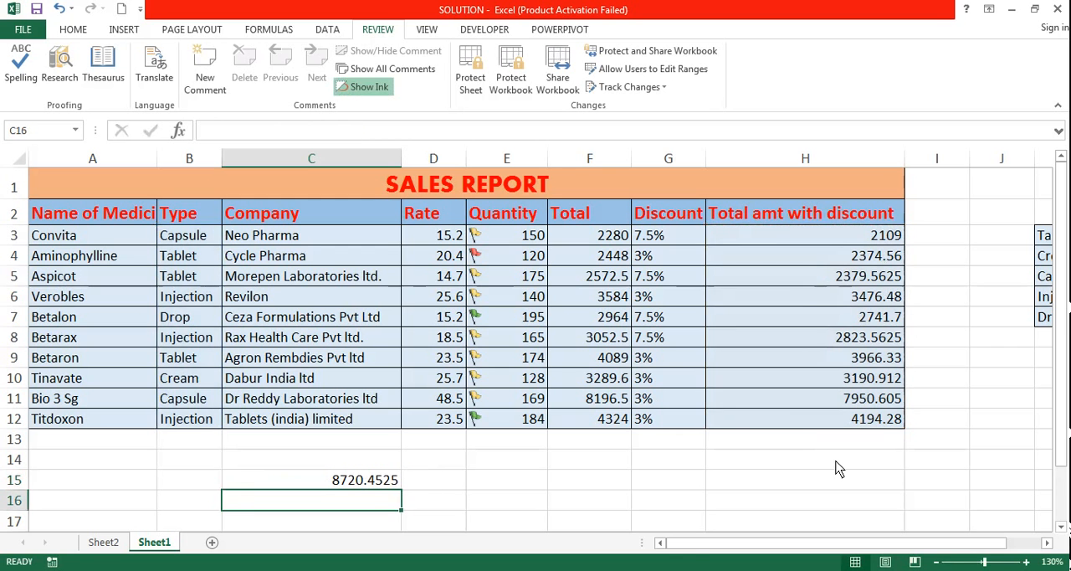
left_click(350, 484)
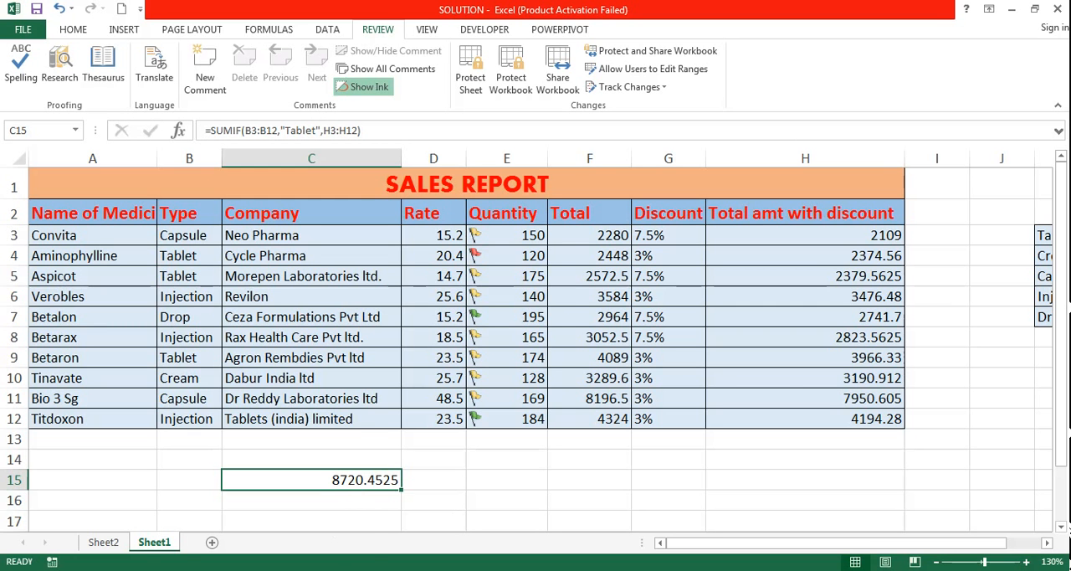
Switch to the Word exam paper and review the medicine table and tasks 1 to 8 against the completed work.
left_click(142, 569)
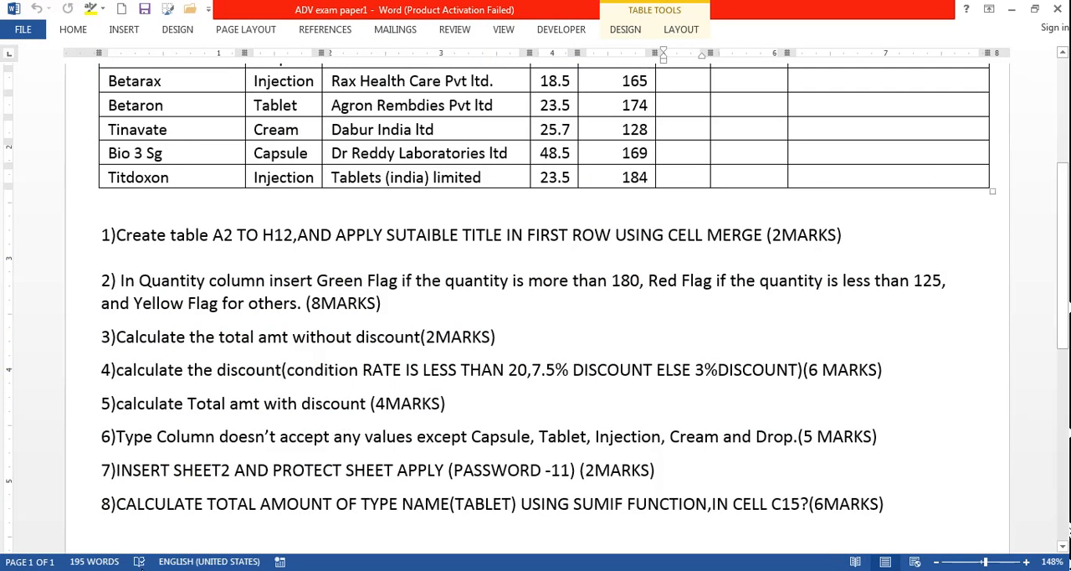
scroll(514, 448, "down", 3)
scroll(516, 448, "up", 4)
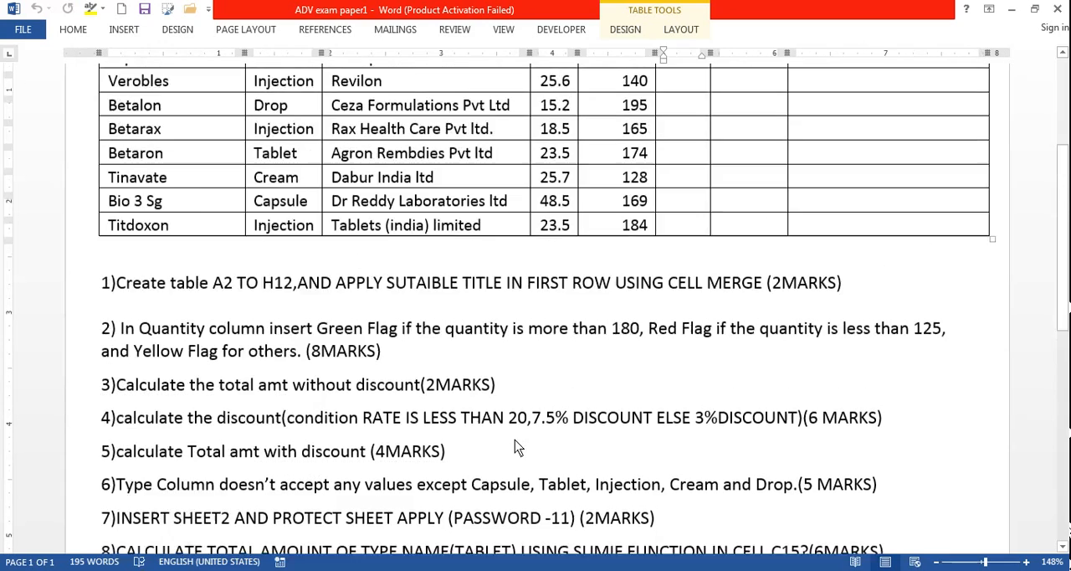
scroll(517, 448, "up", 3)
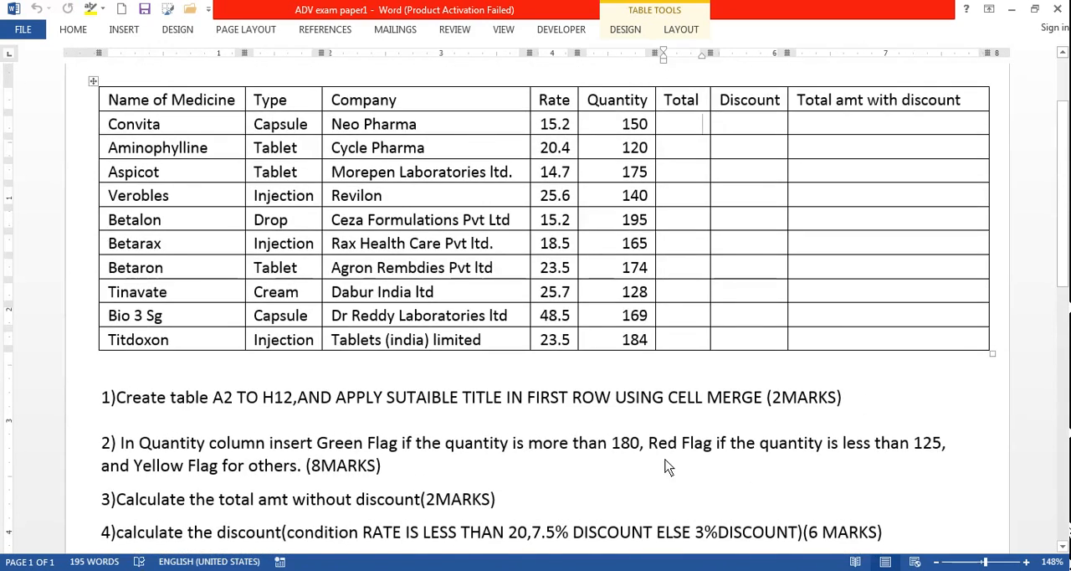
scroll(517, 448, "down", 8)
scroll(535, 406, "up", 6)
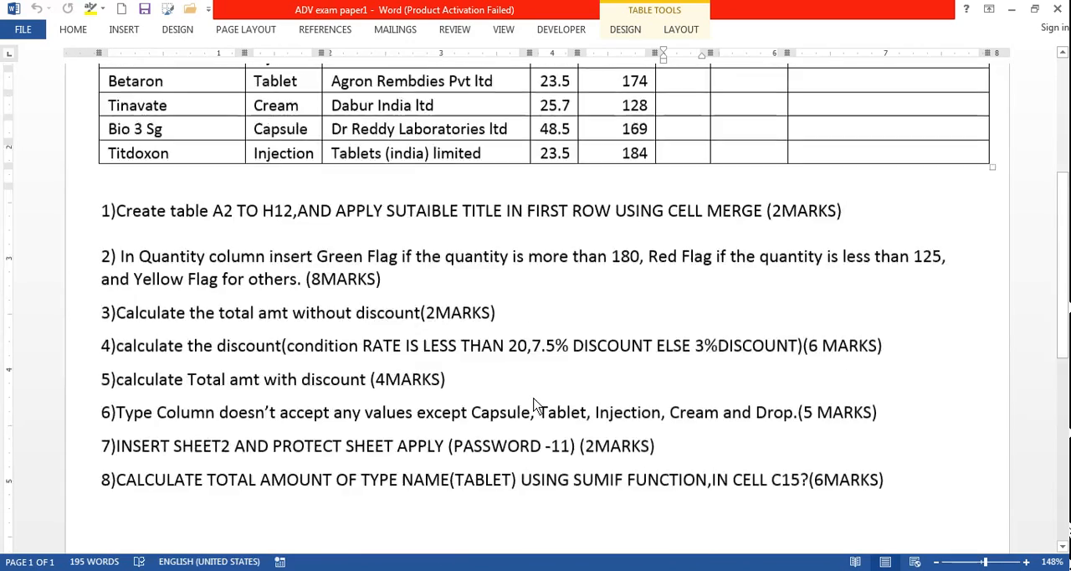
scroll(535, 406, "down", 4)
scroll(536, 406, "up", 8)
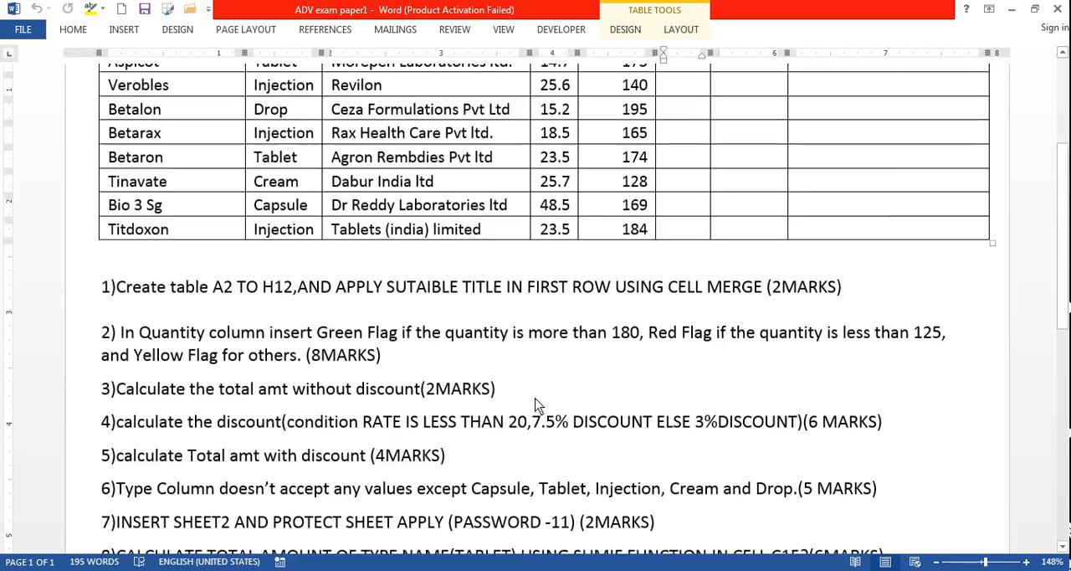